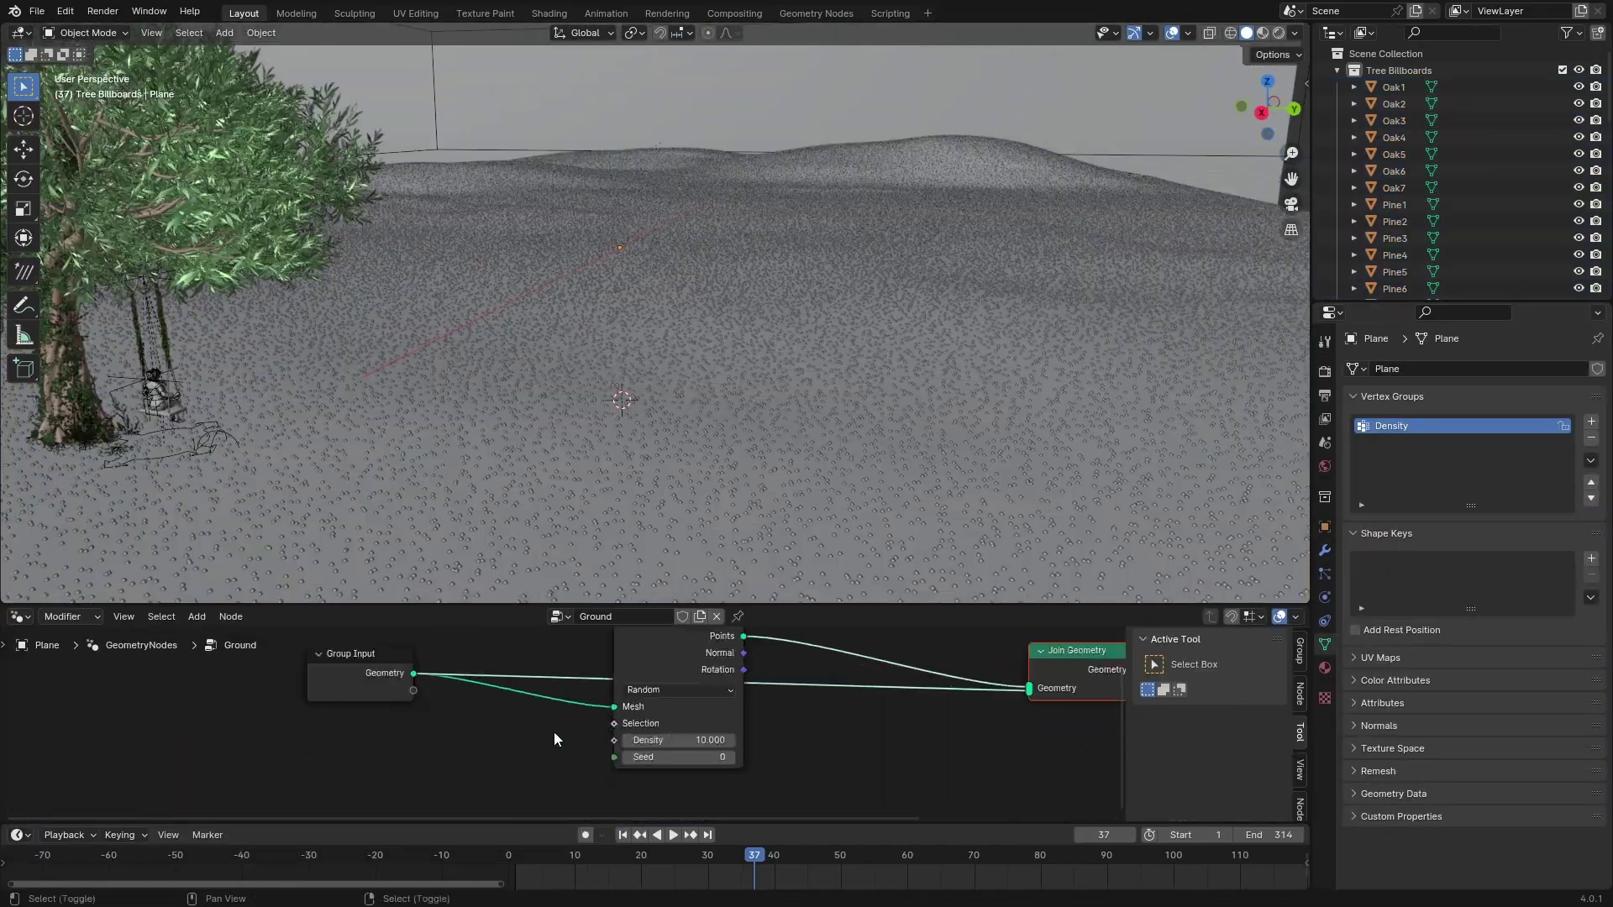
scroll(555, 739, up, 1)
key(shift+a)
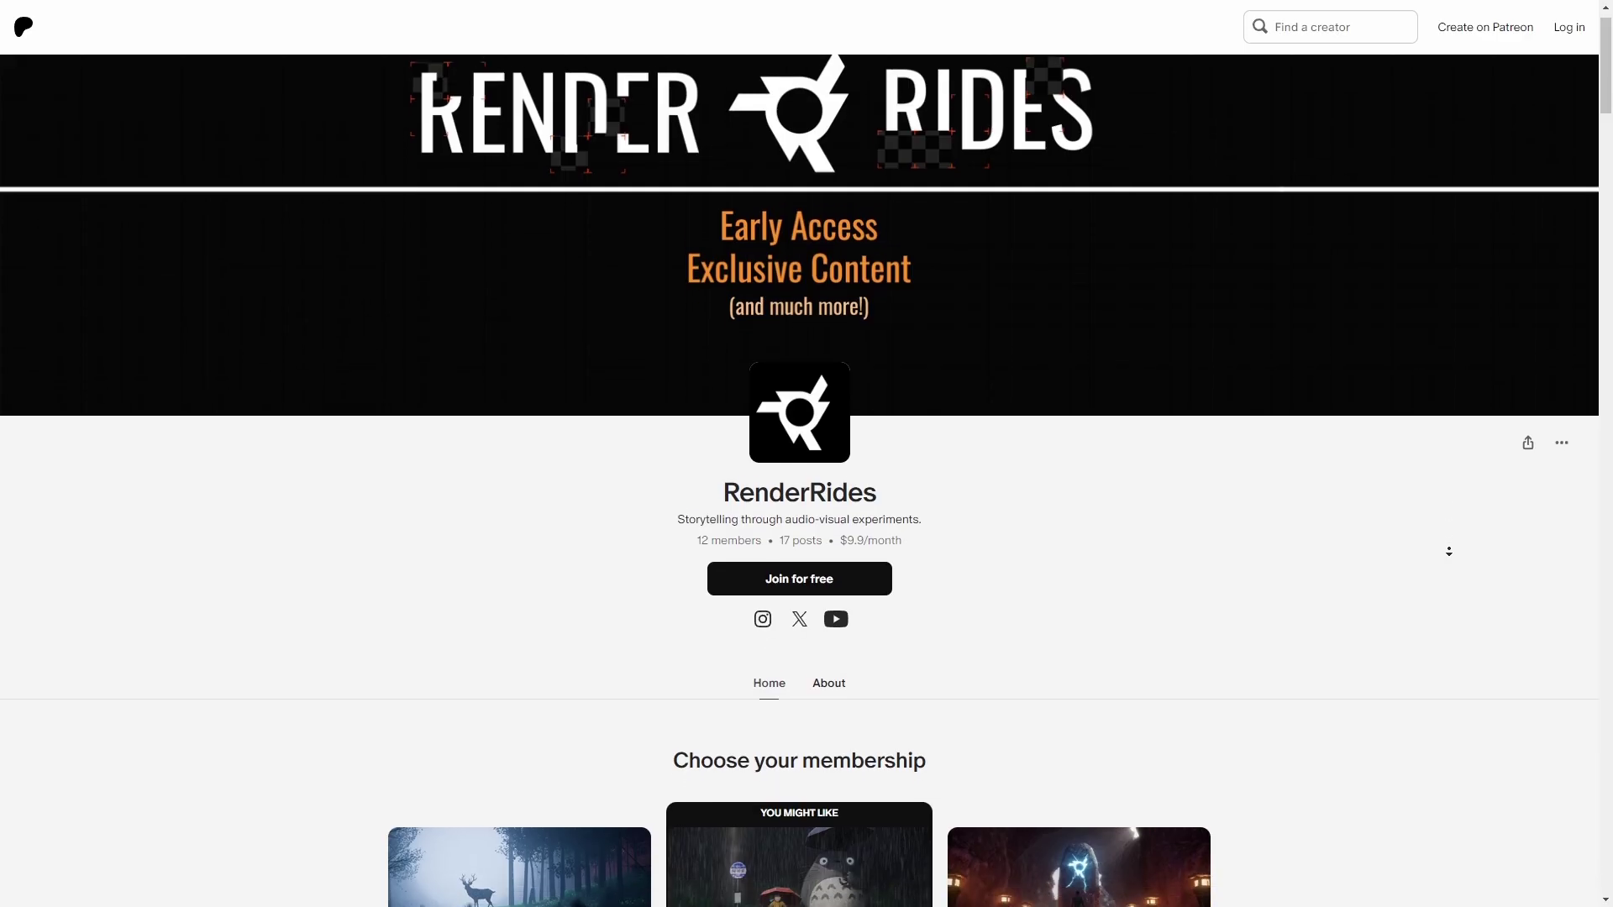
Review the membership tiers on the RenderRides Patreon page, including those beyond the first three.
scroll(1449, 552, down, 3)
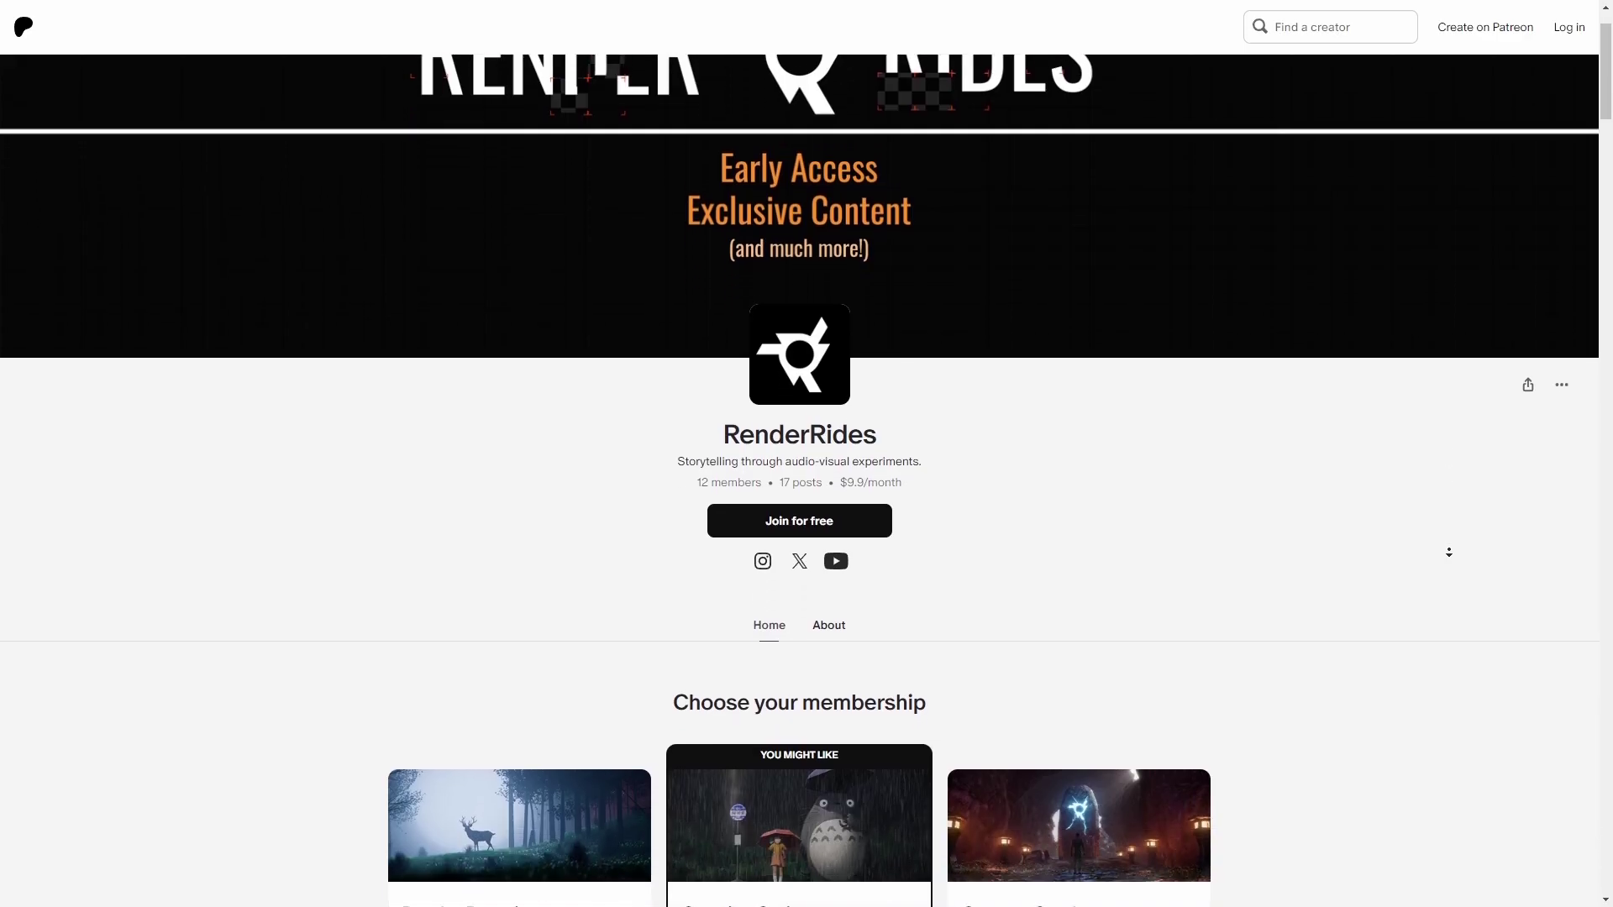
scroll(1449, 552, down, 5)
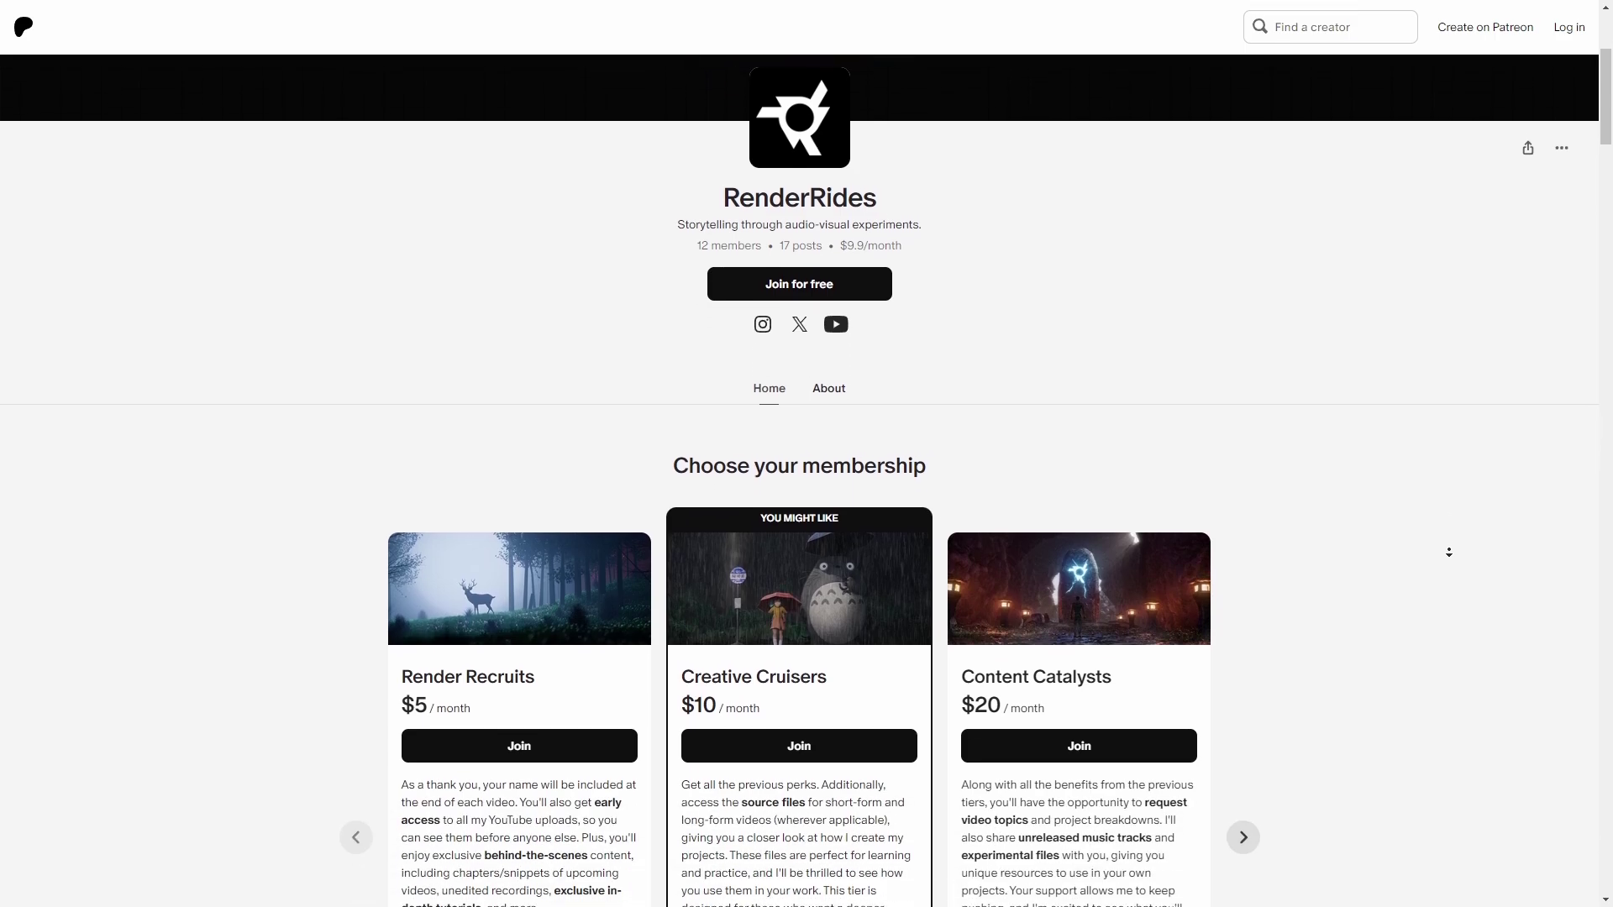
click(1241, 454)
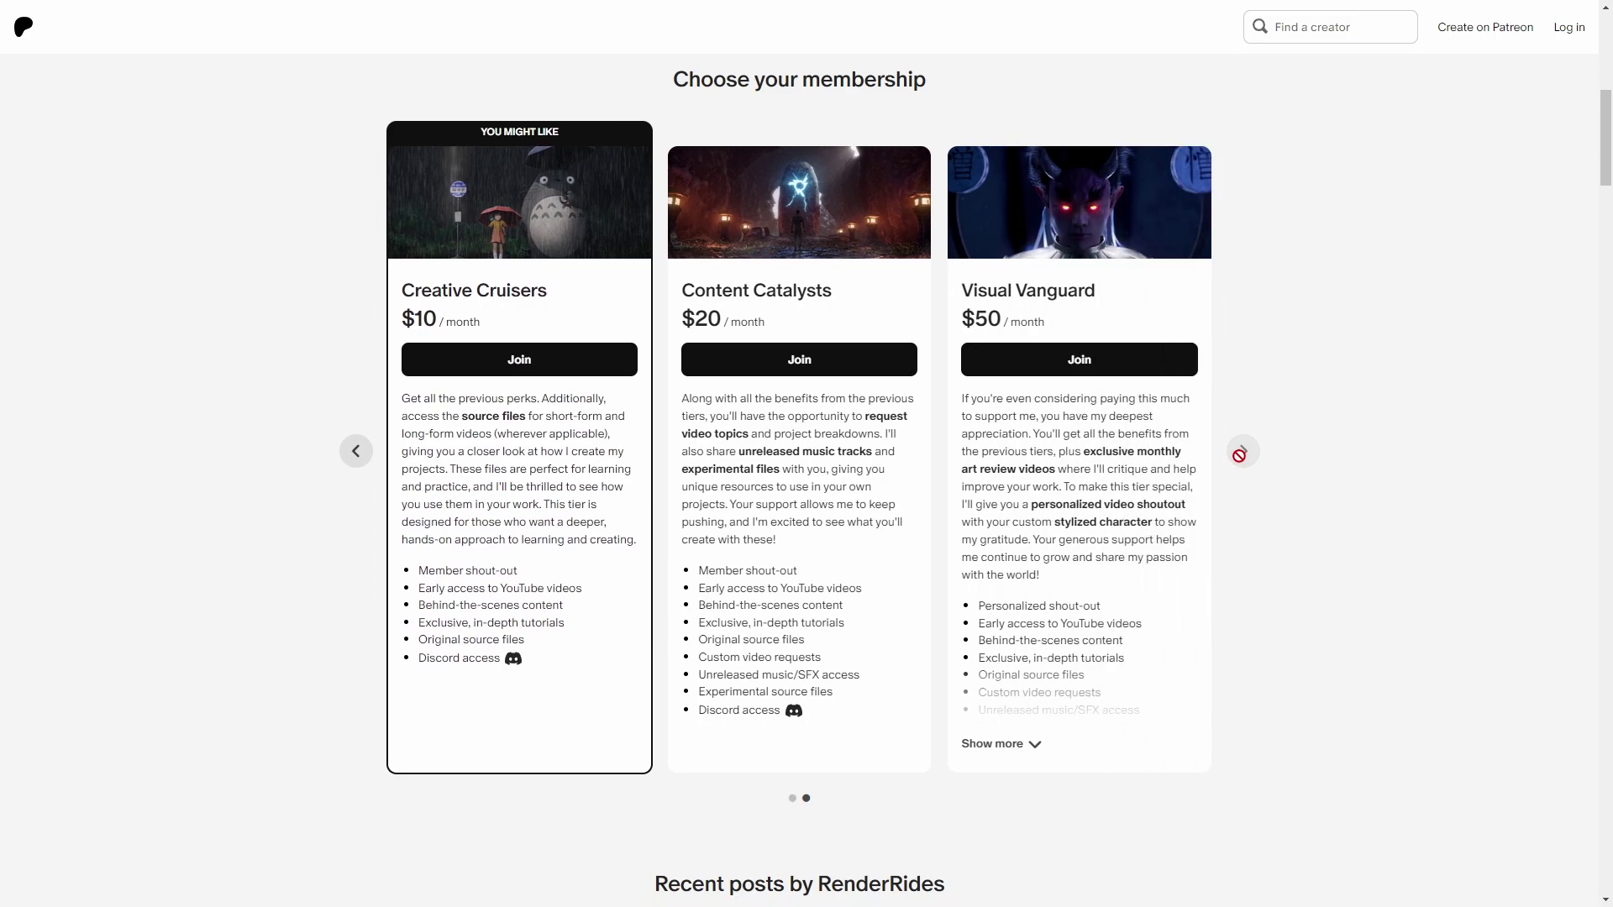
click(356, 452)
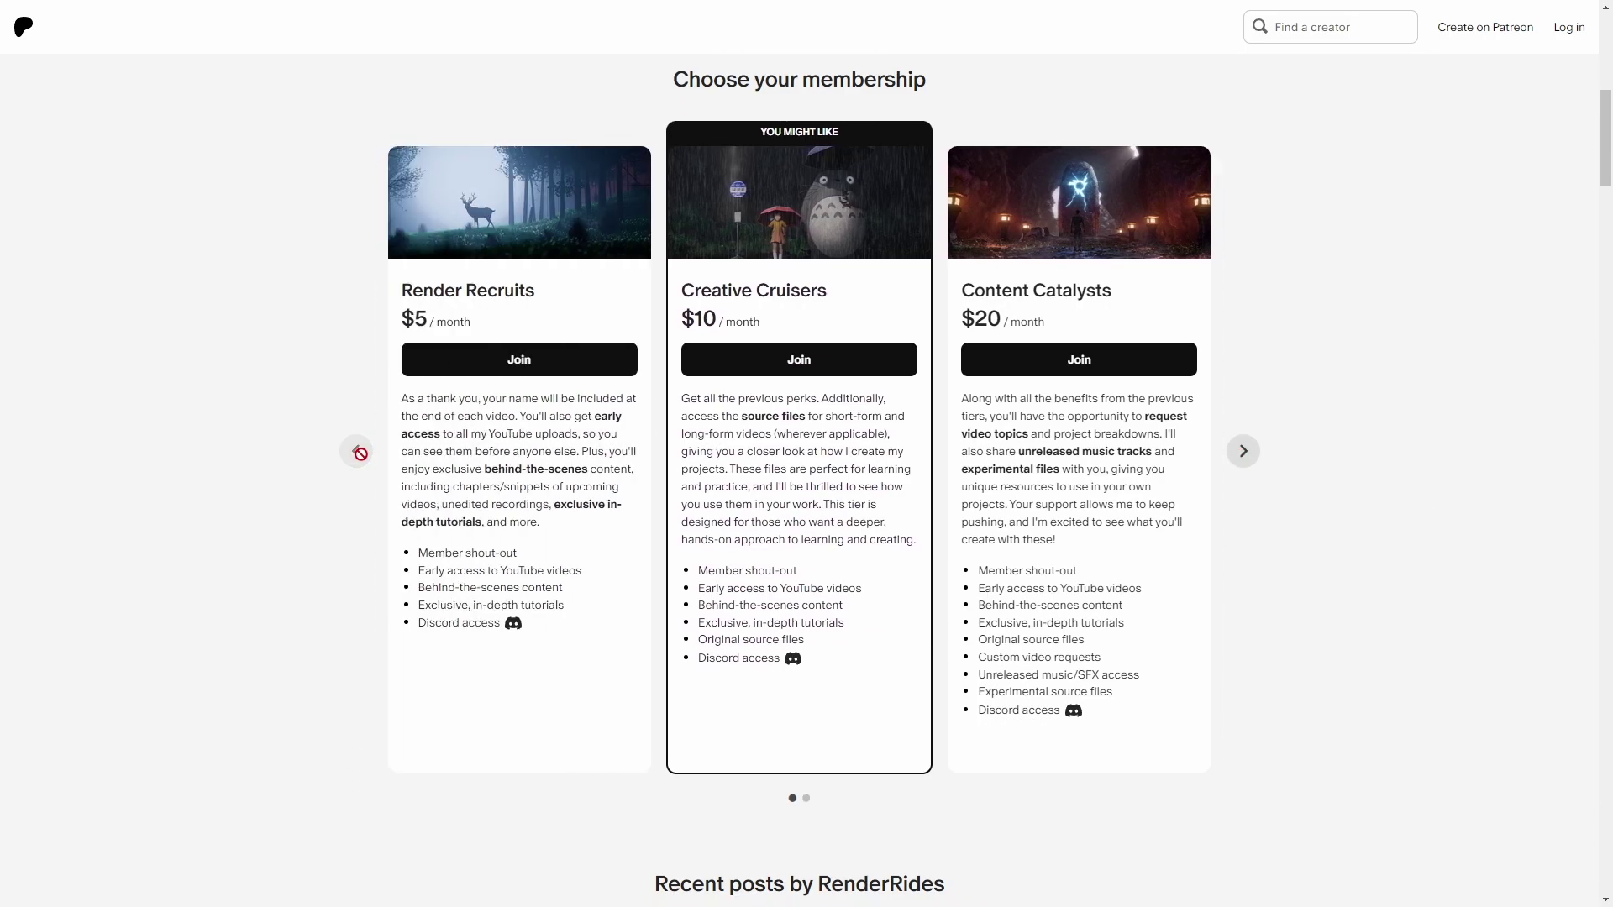
middle_click(1435, 482)
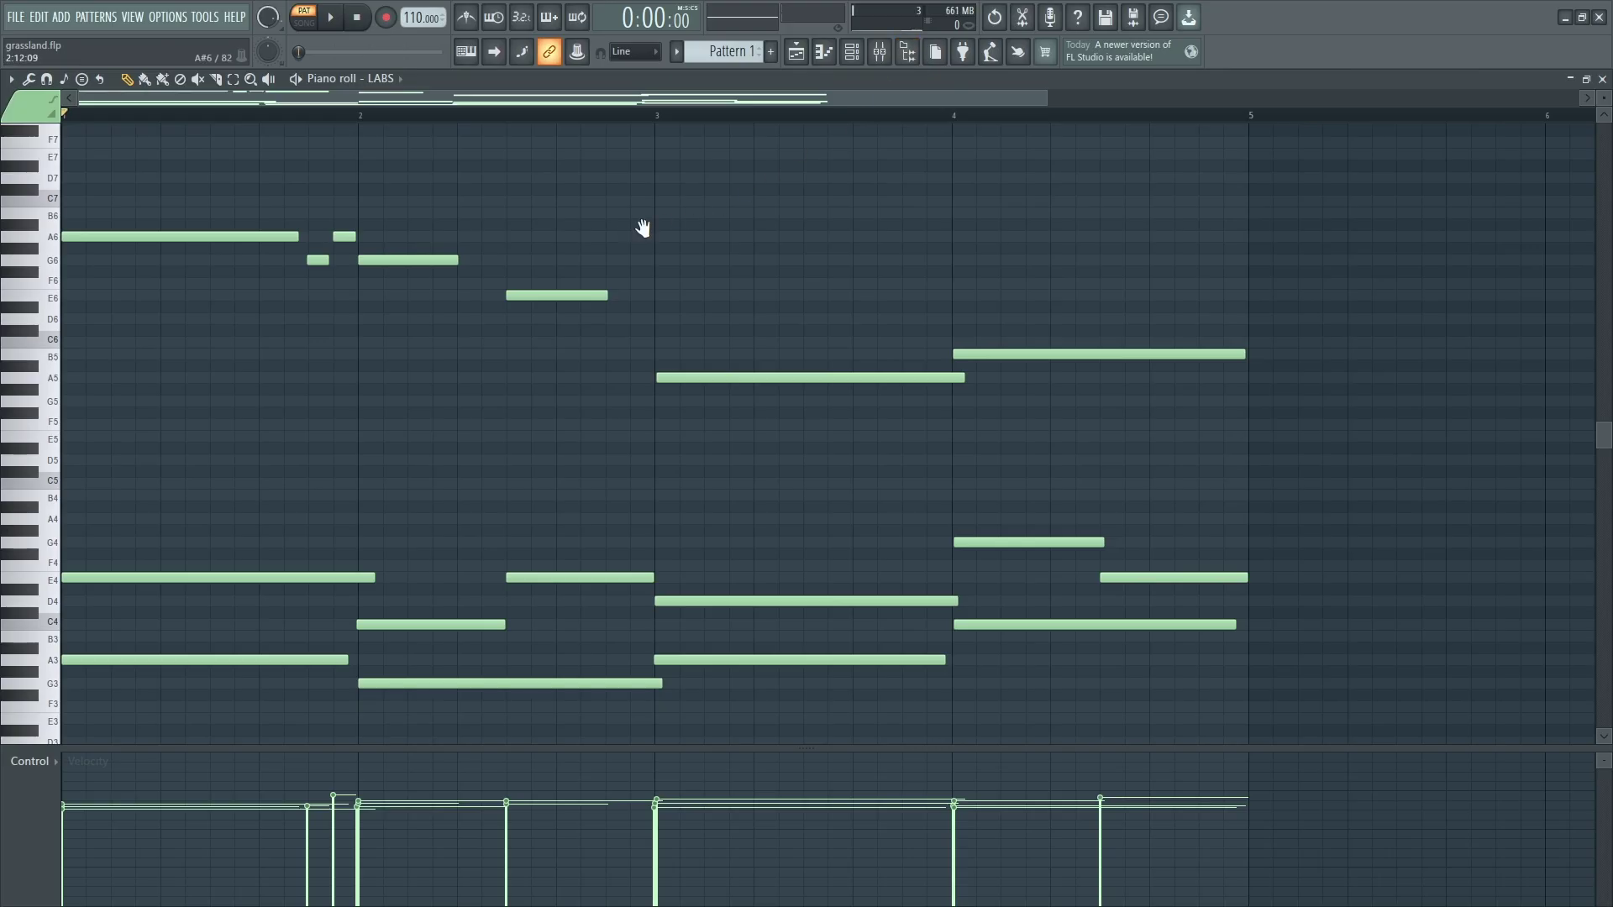
In FL Studio, play back Pattern 1's notes in the piano roll and return to the playlist.
middle_drag(643, 227, 644, 232)
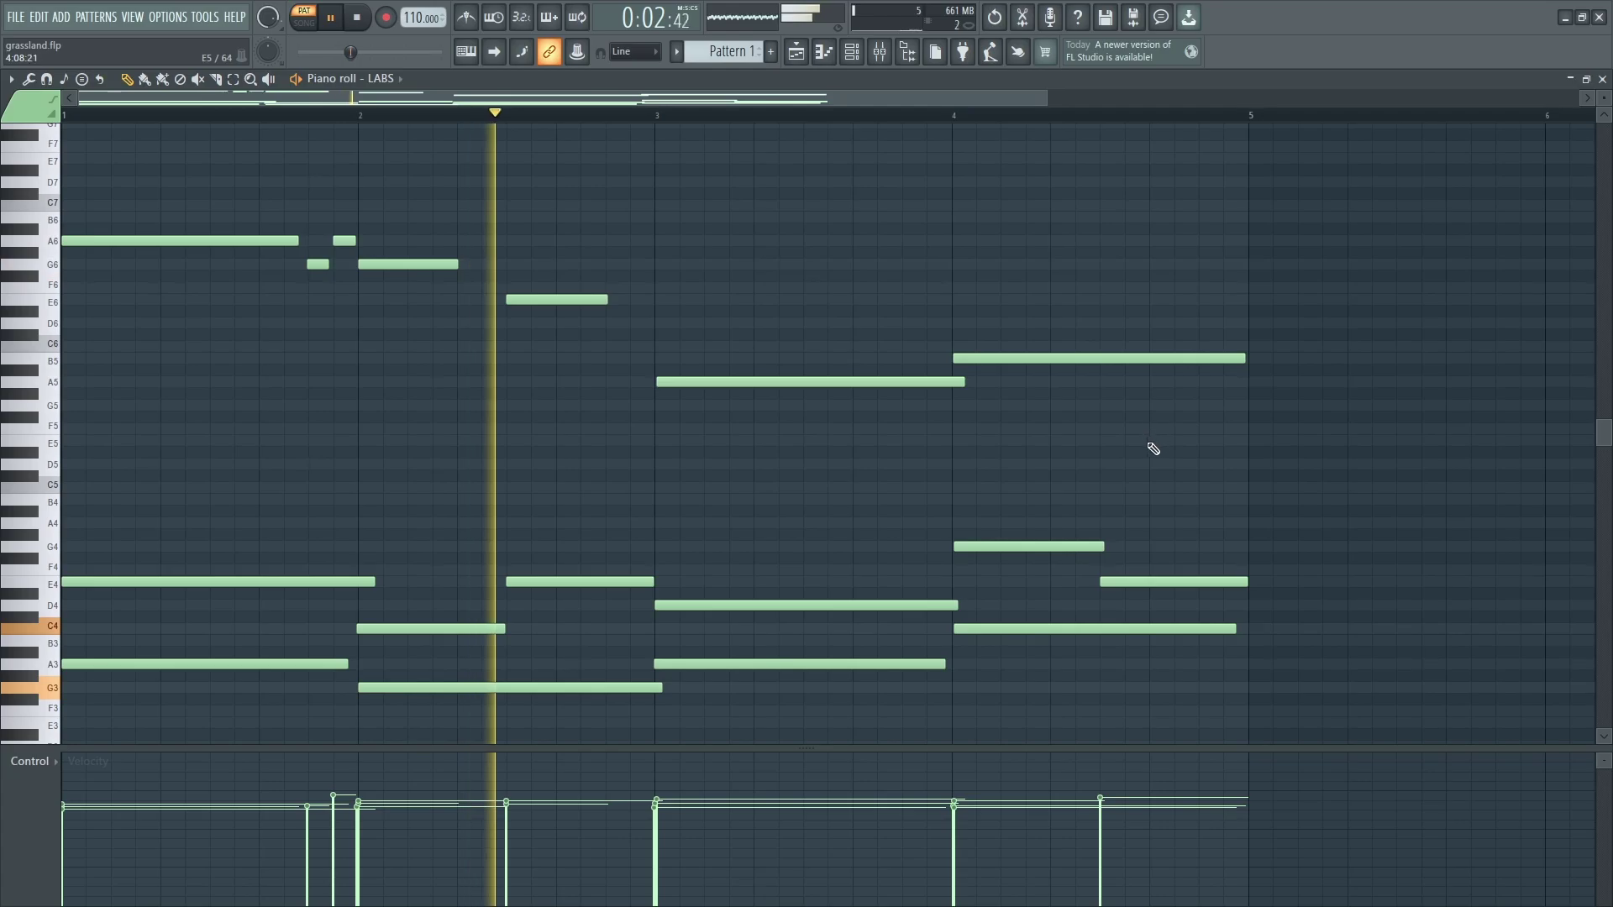
scroll(1179, 465, down, 1)
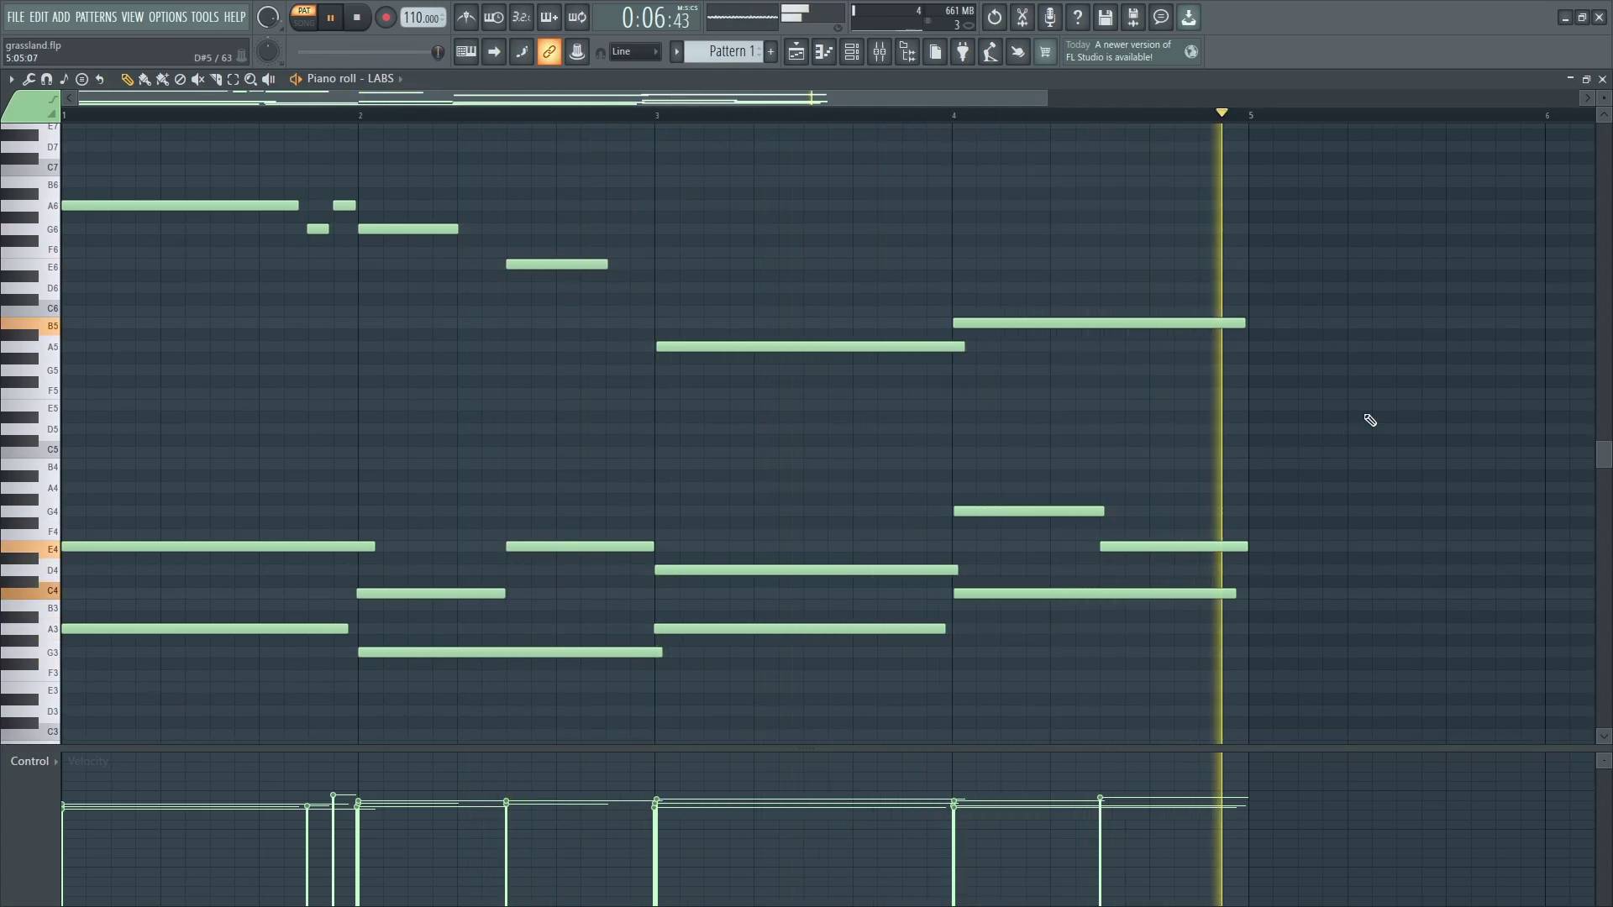
click(1602, 79)
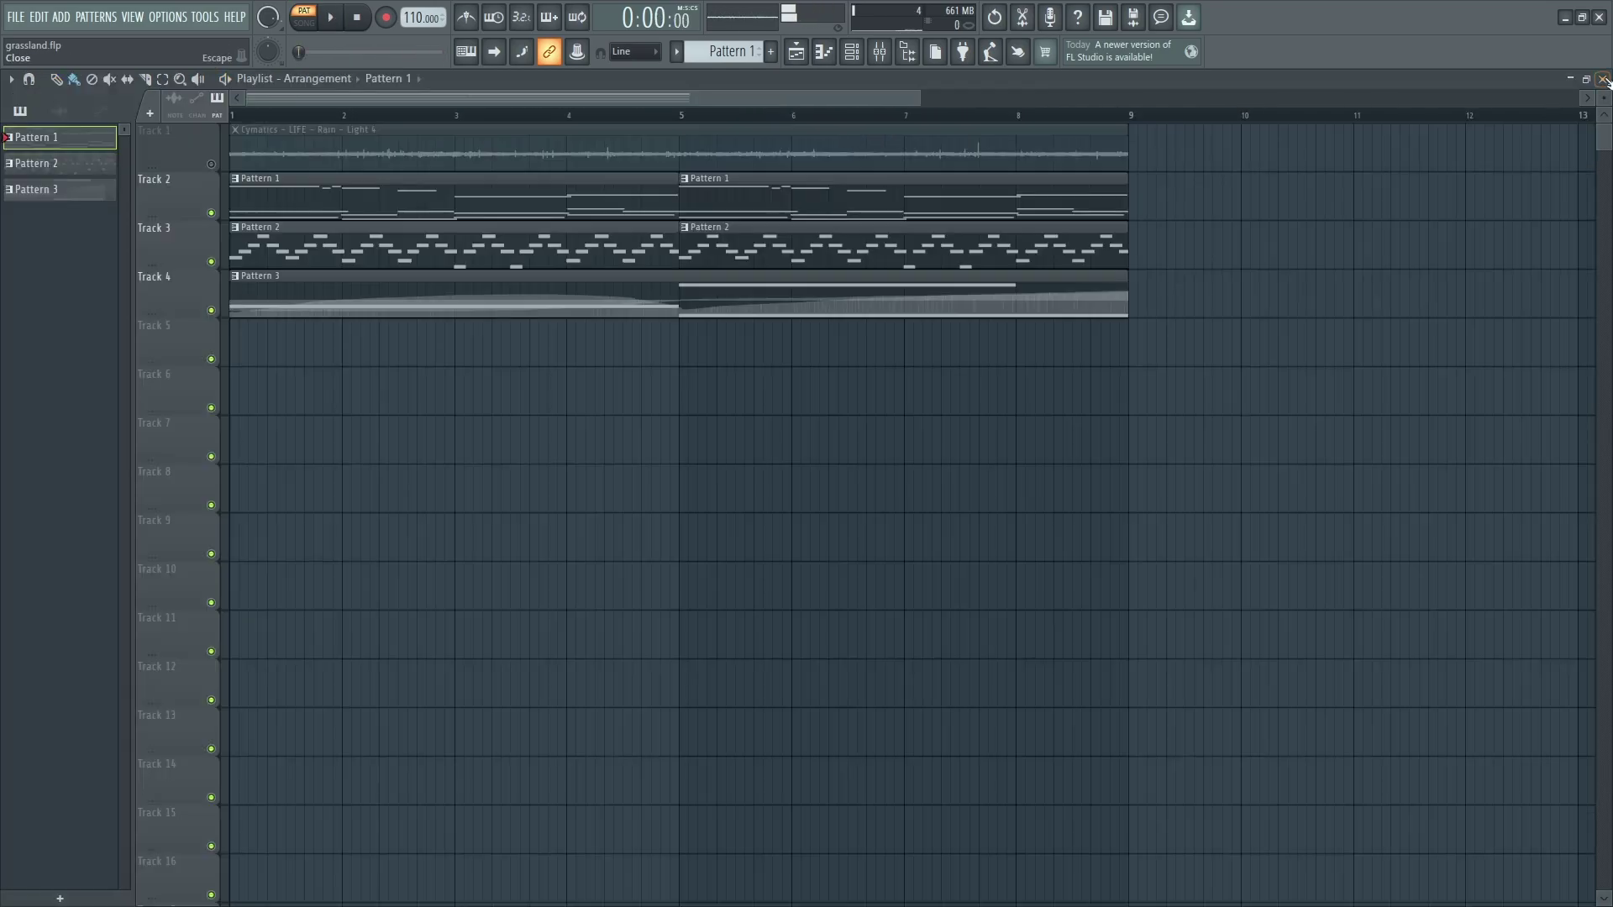
Play back Pattern 2's notes in the piano roll, and do the same for Pattern 3 on Track 4.
double_click(375, 242)
key(space)
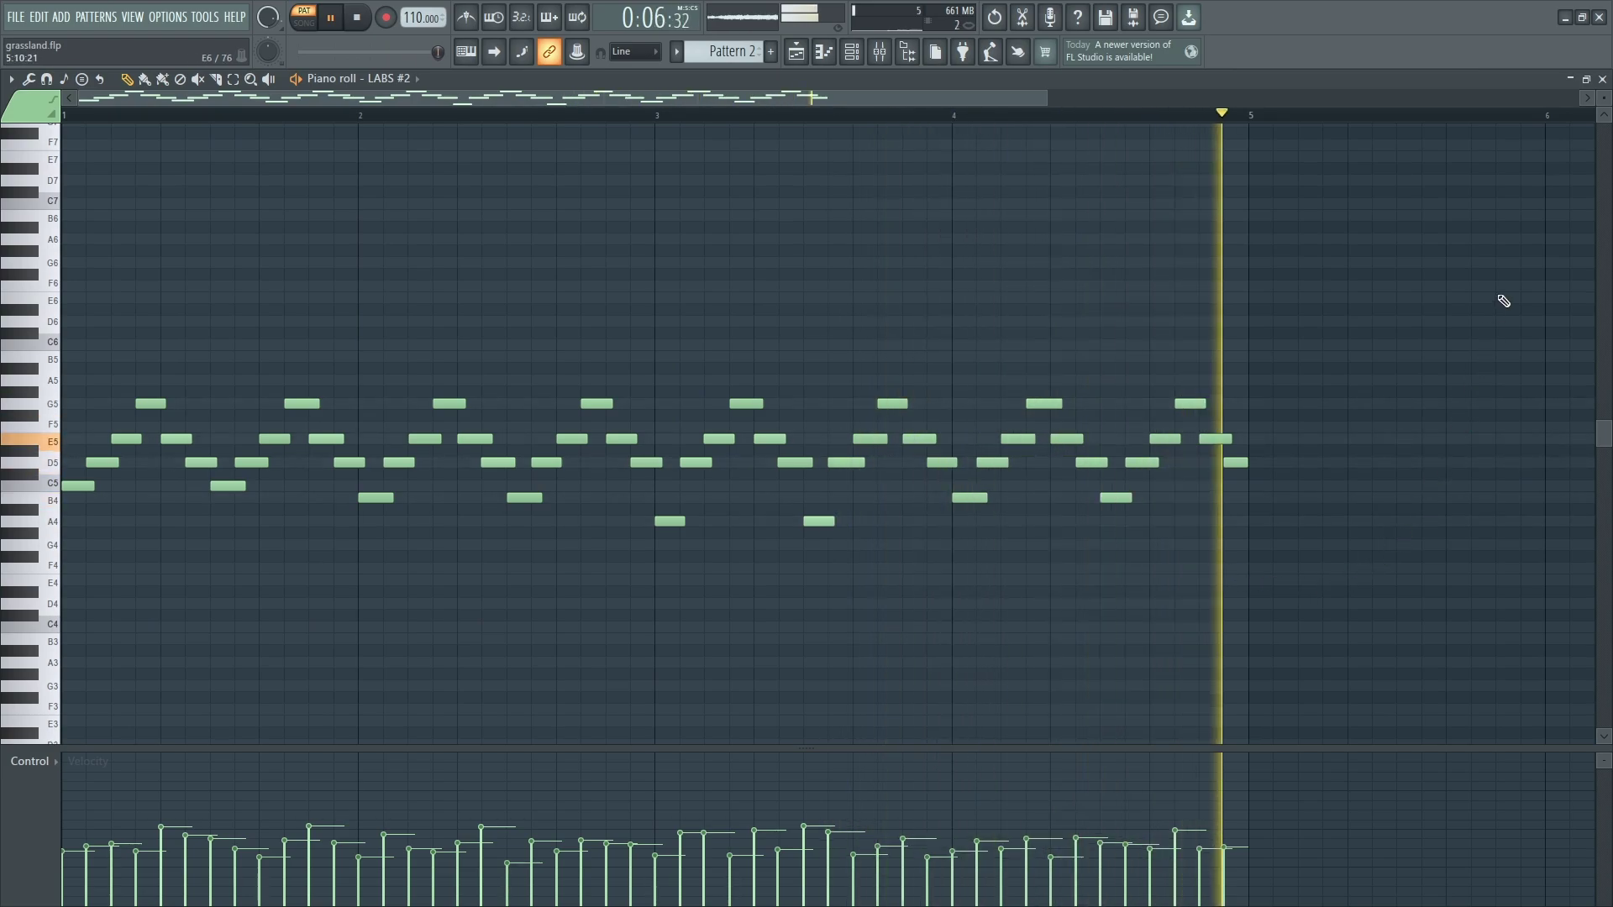
click(1602, 79)
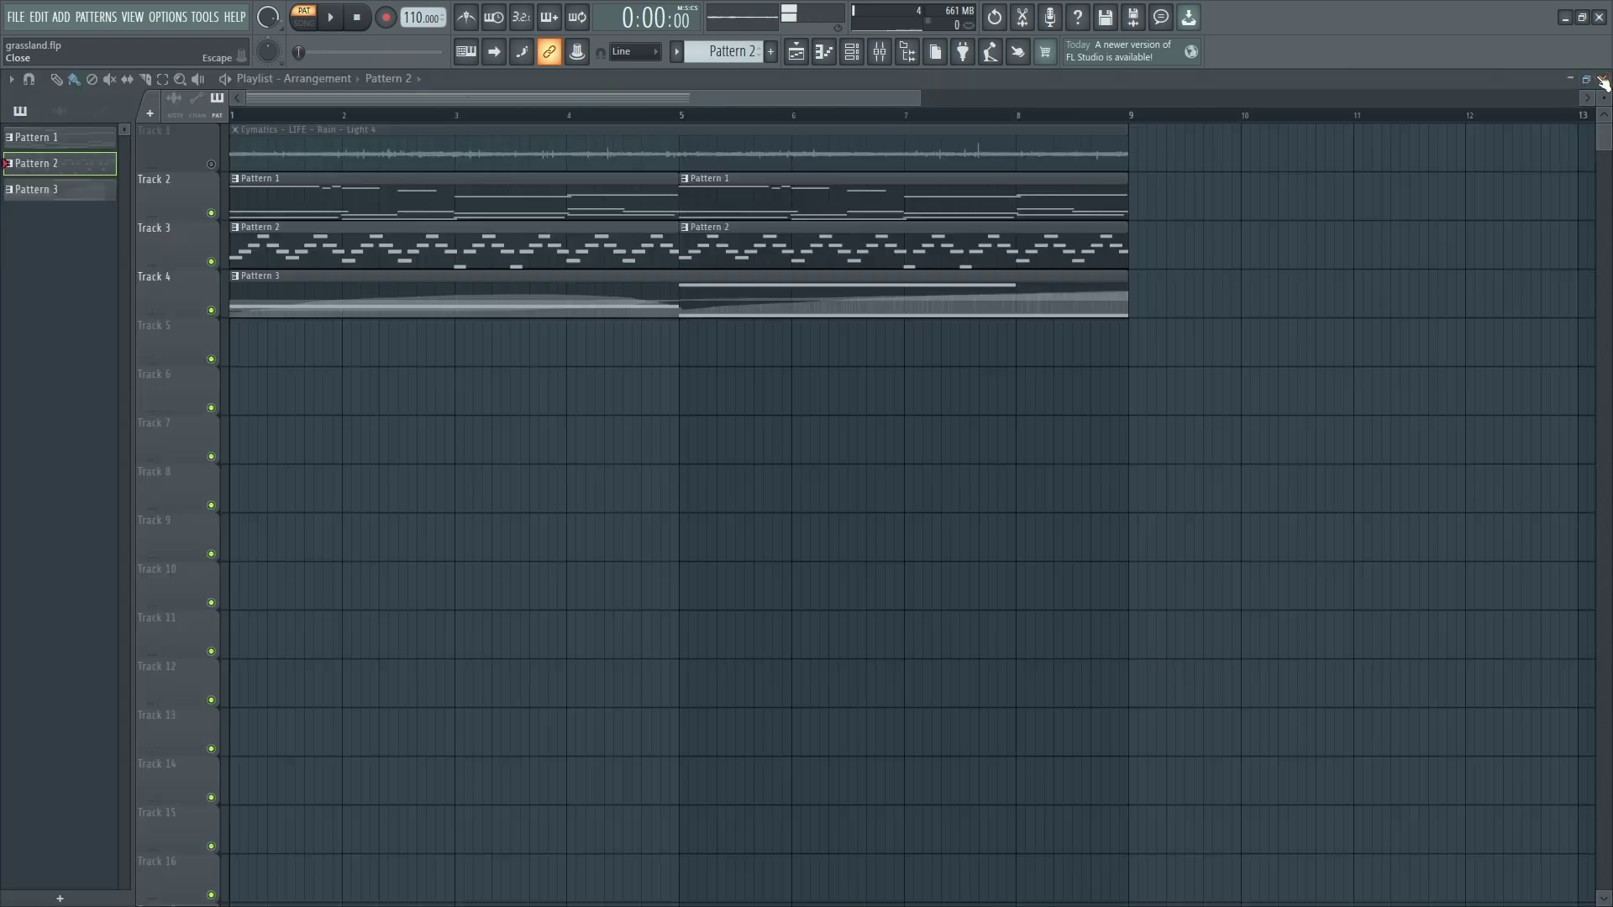
double_click(430, 297)
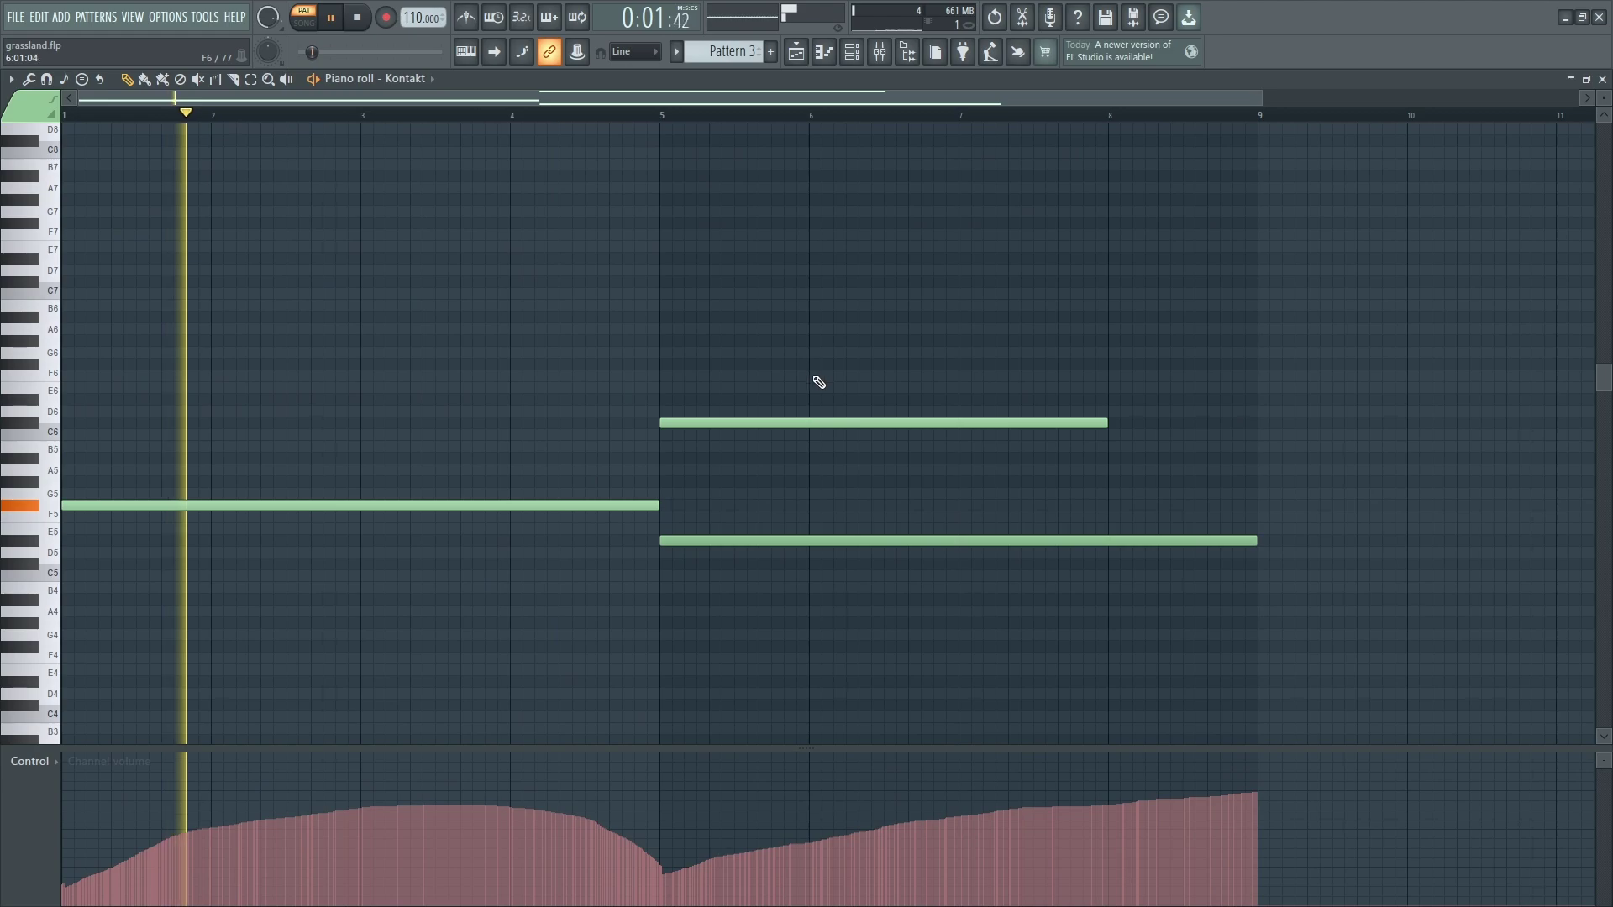
alt+scroll(361, 521, up, 1)
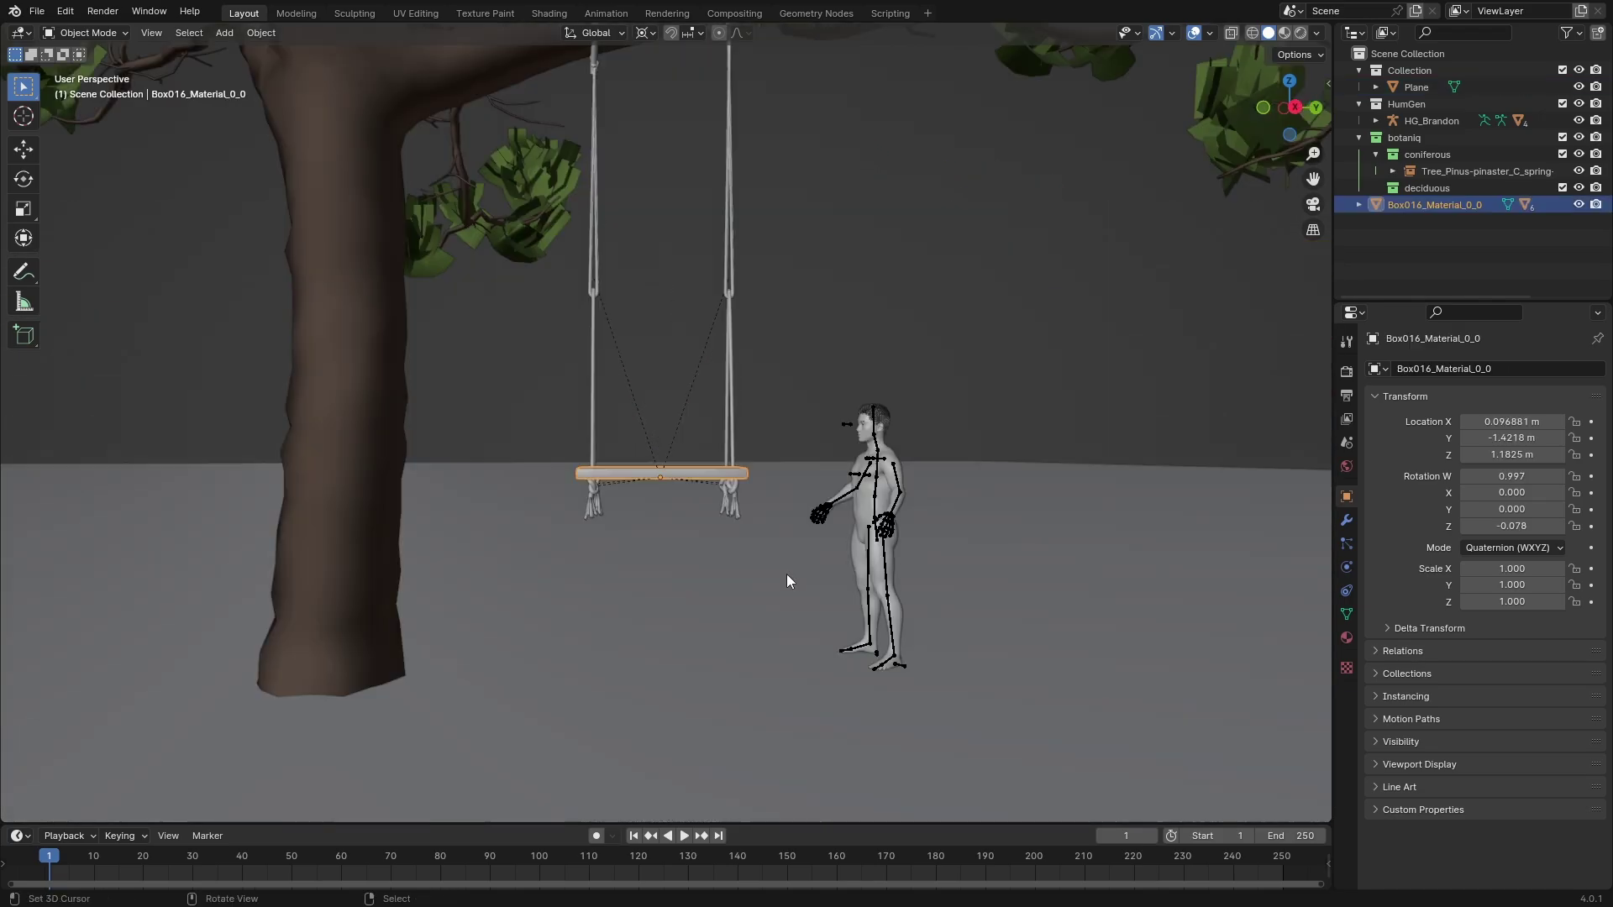
In Blender, stretch the rope swing by about 1.2 along the global Z axis.
key(s)
key(z)
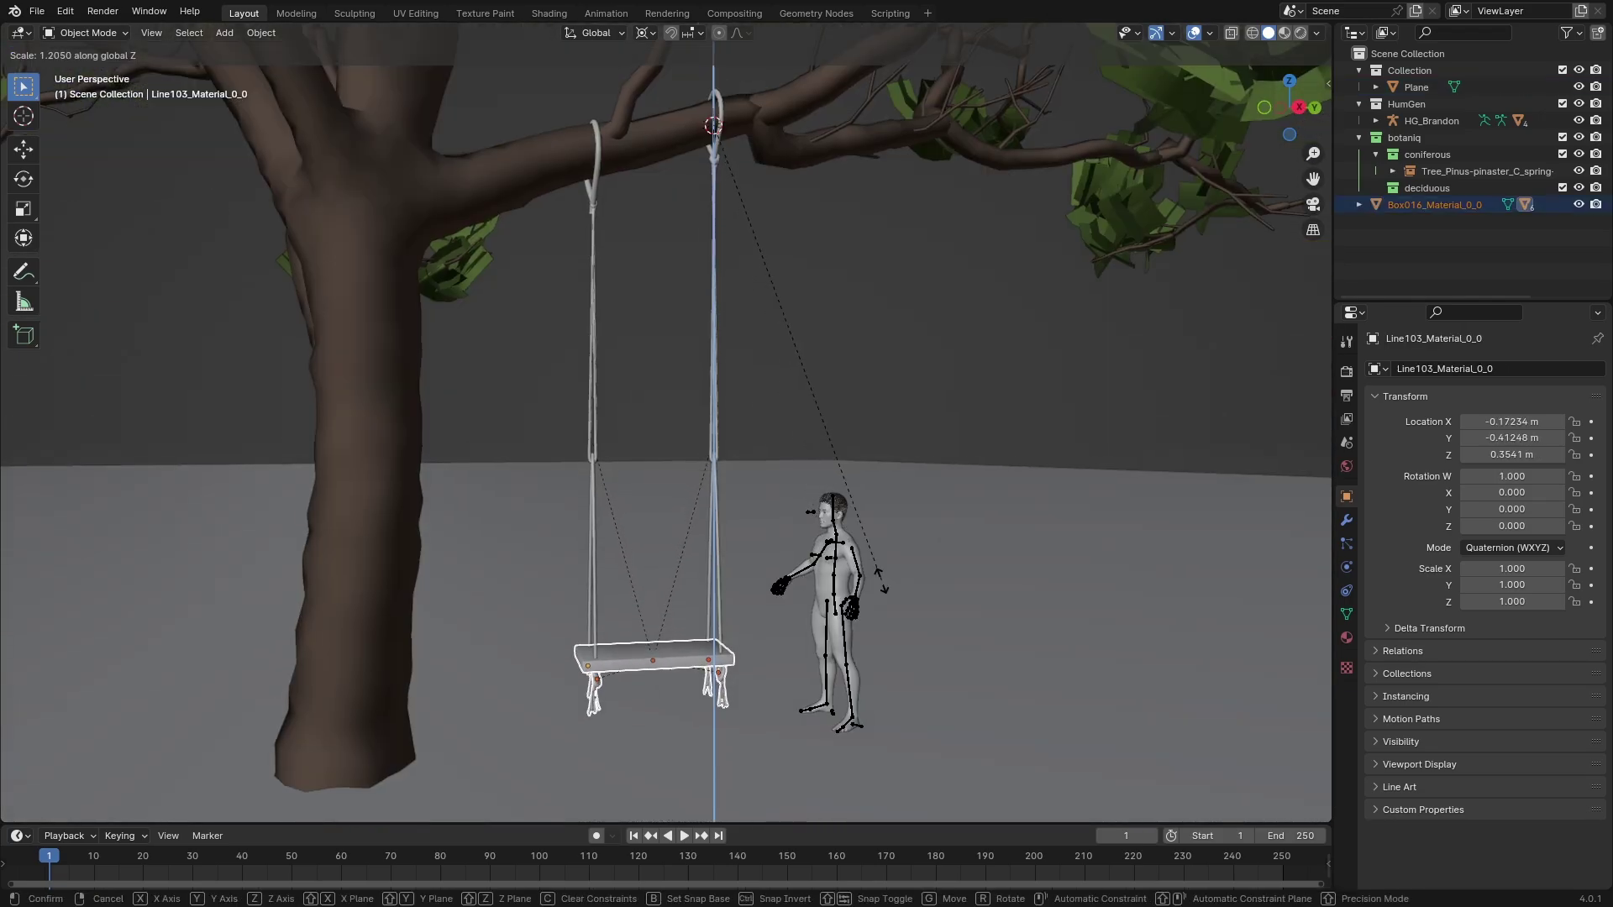
key(Return)
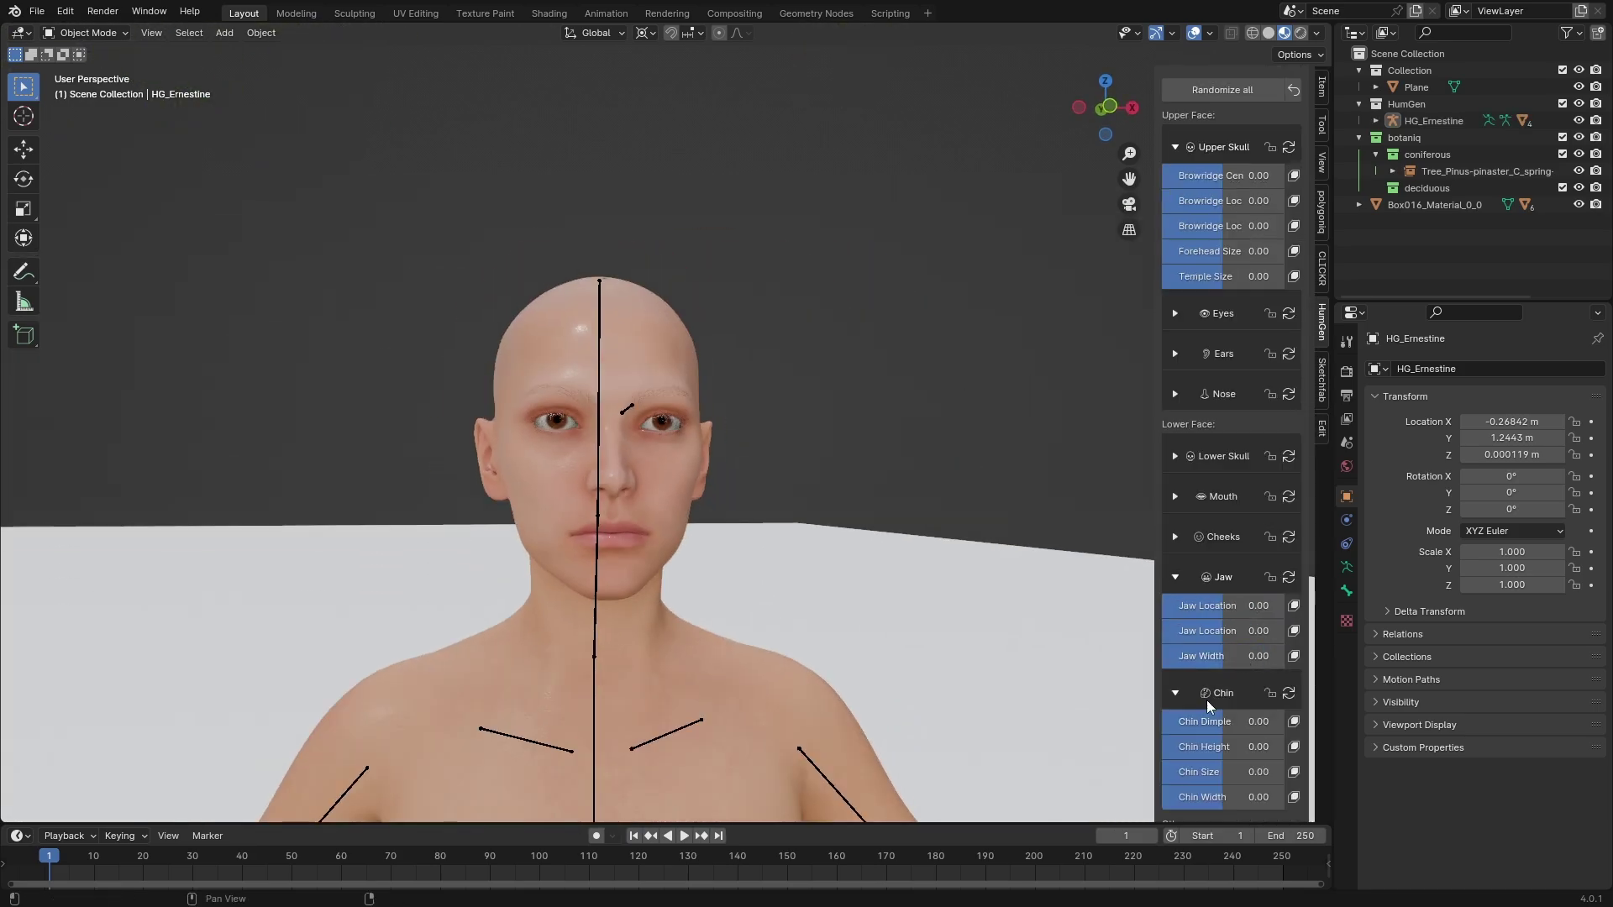
scroll(1206, 698, down, 2)
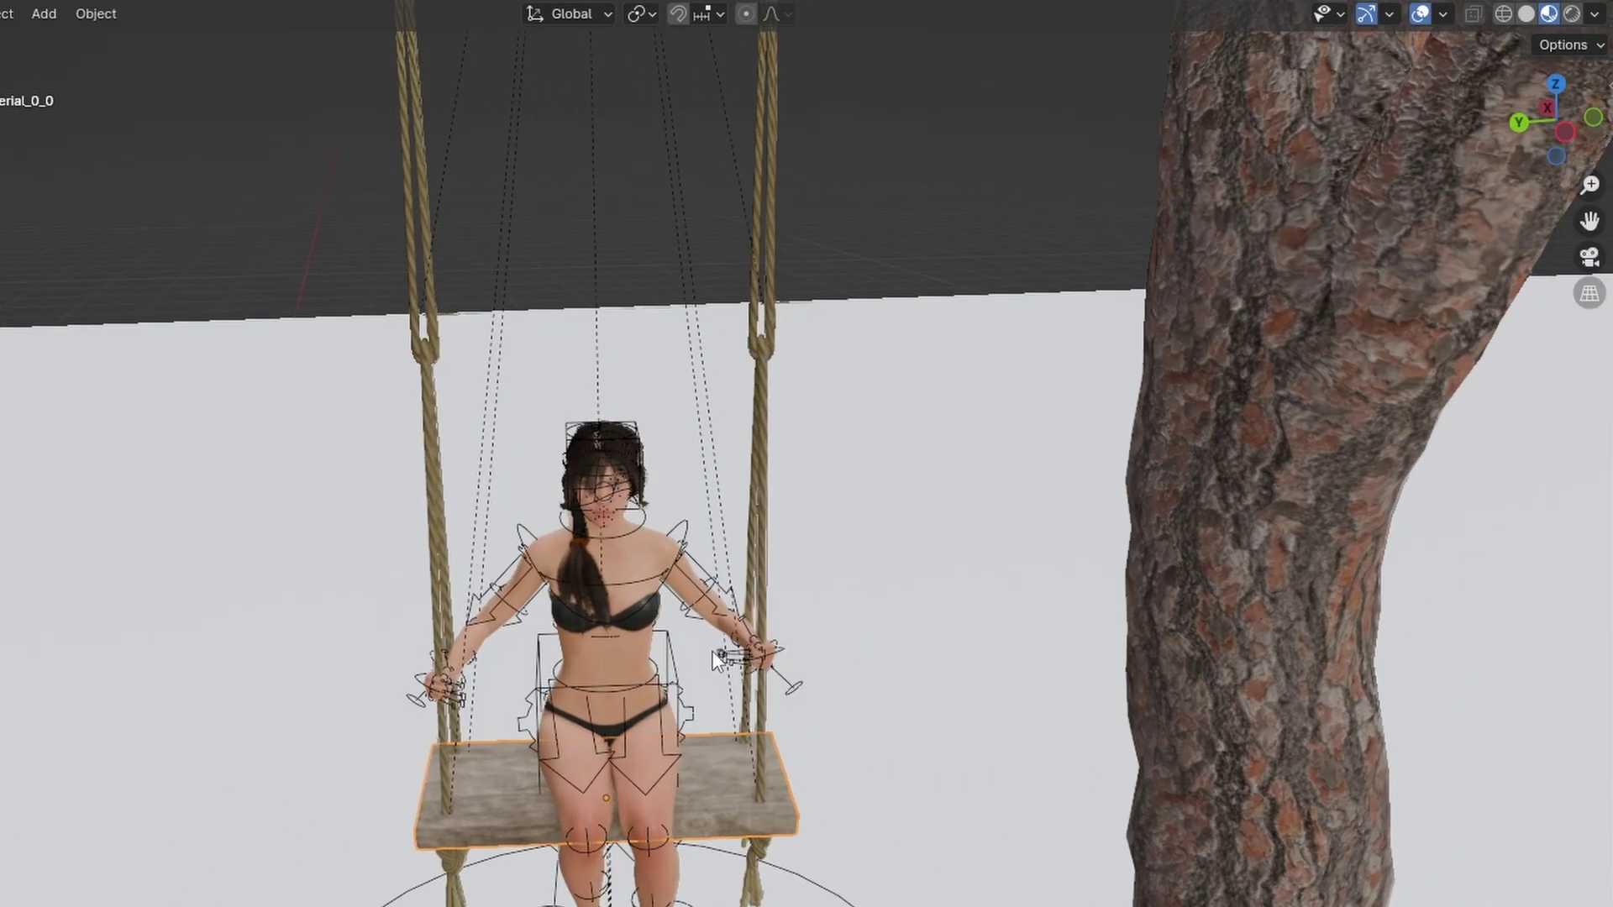
Test the swing's motion by rotating its control empty at the branch about the Y axis.
scroll(712, 652, down, 3)
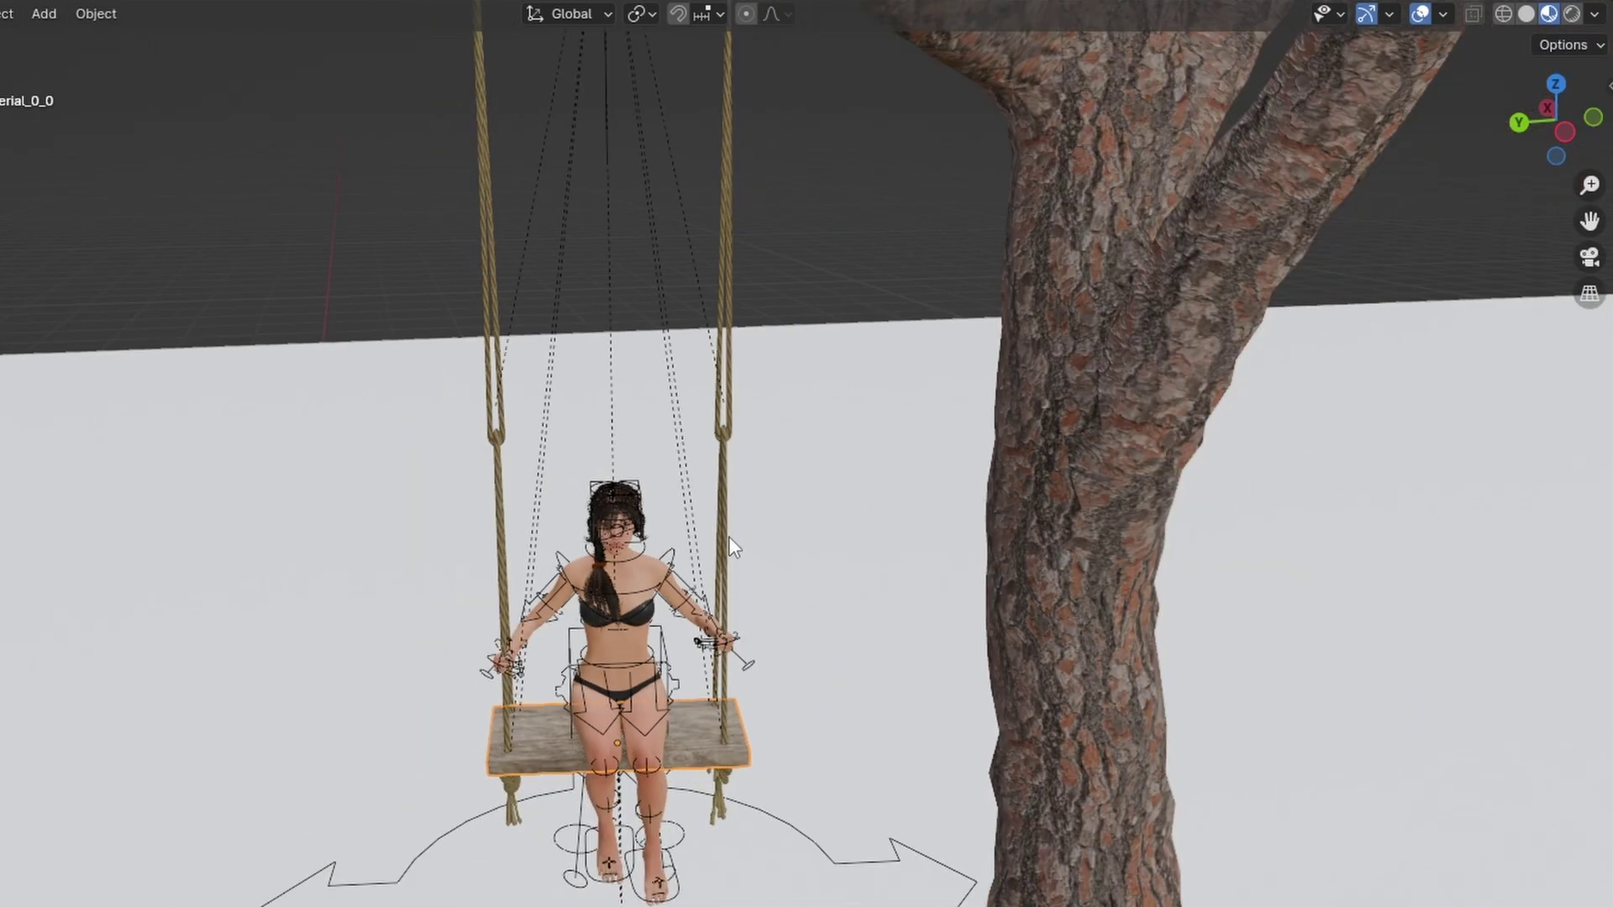
middle_drag(731, 378, 706, 540)
scroll(619, 414, up, 2)
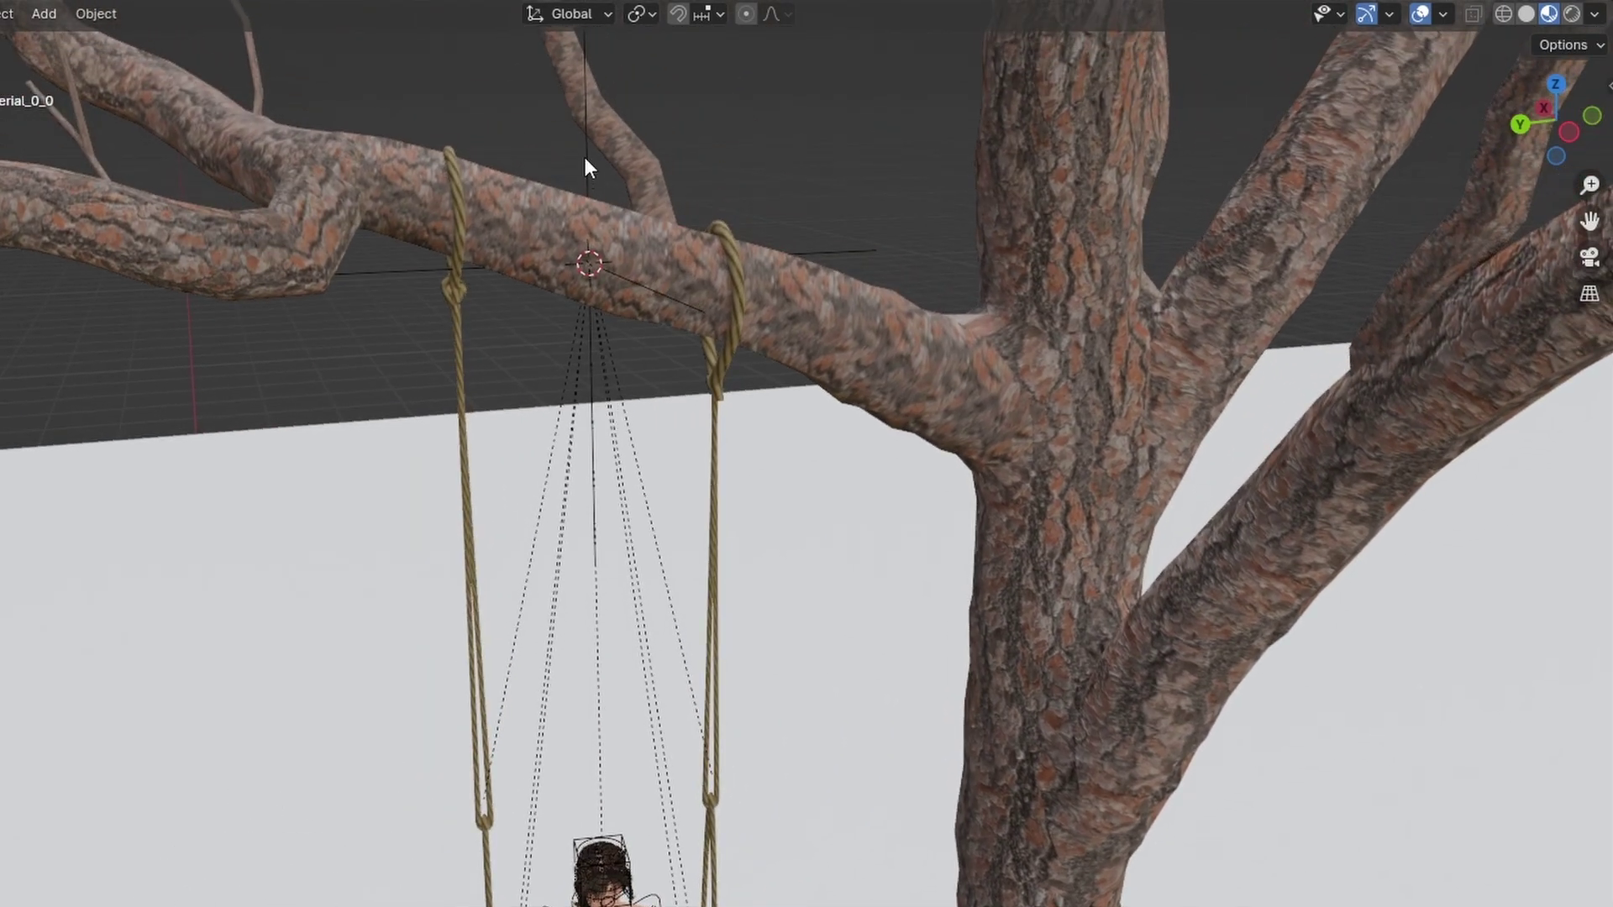
middle_drag(586, 163, 664, 378)
scroll(672, 395, down, 5)
middle_drag(702, 436, 865, 443)
key(s)
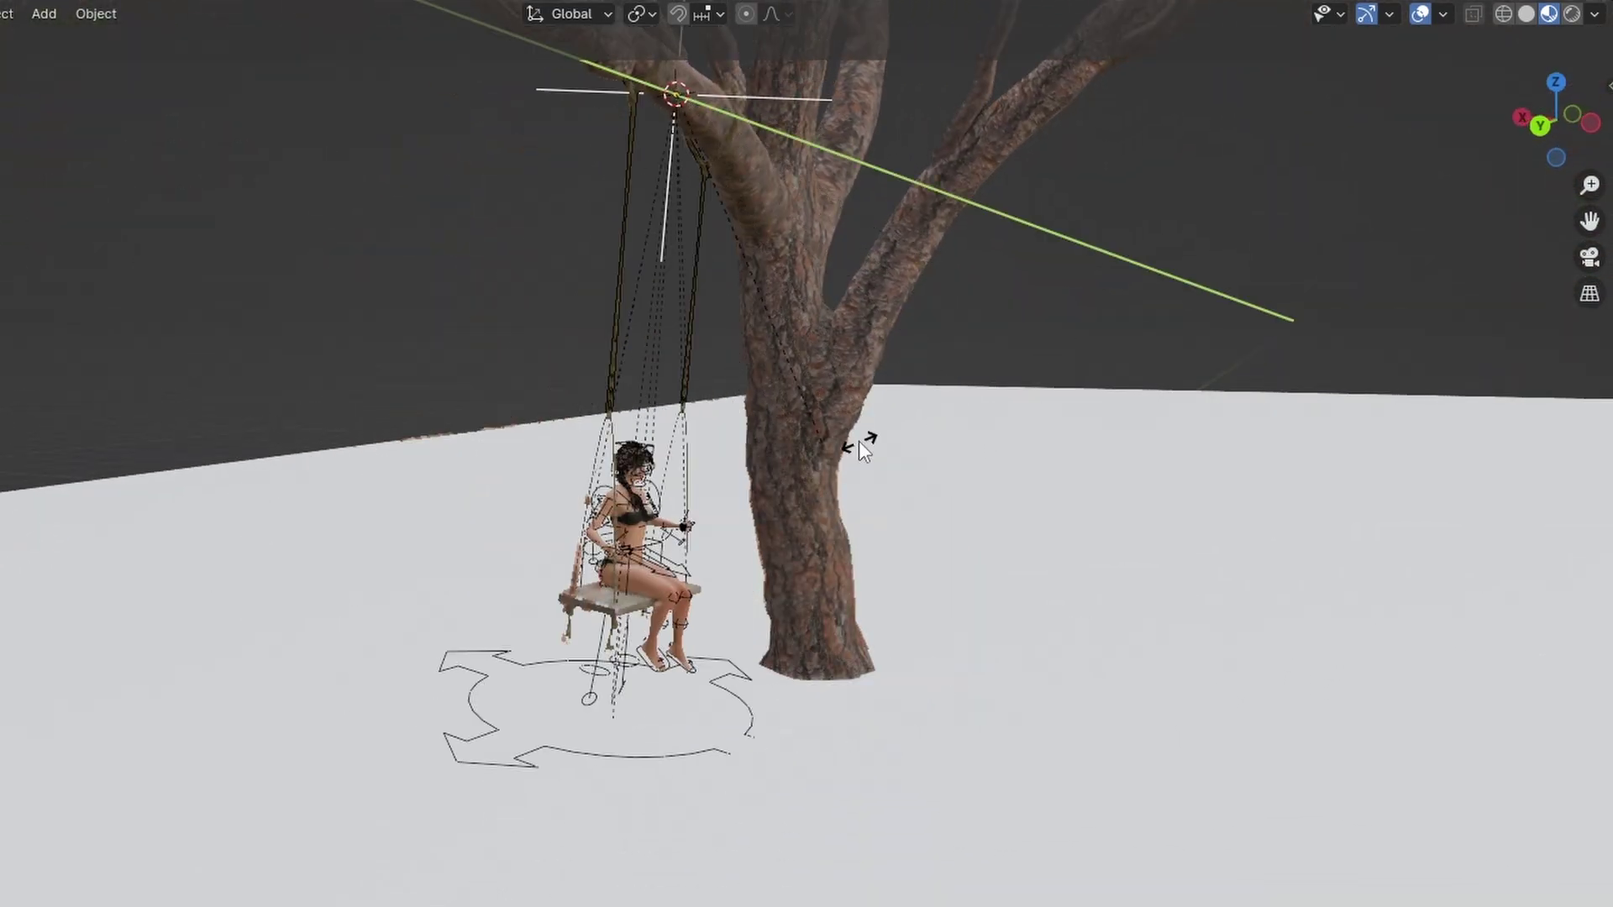
right_click(819, 454)
scroll(840, 471, down, 3)
key(r)
key(y)
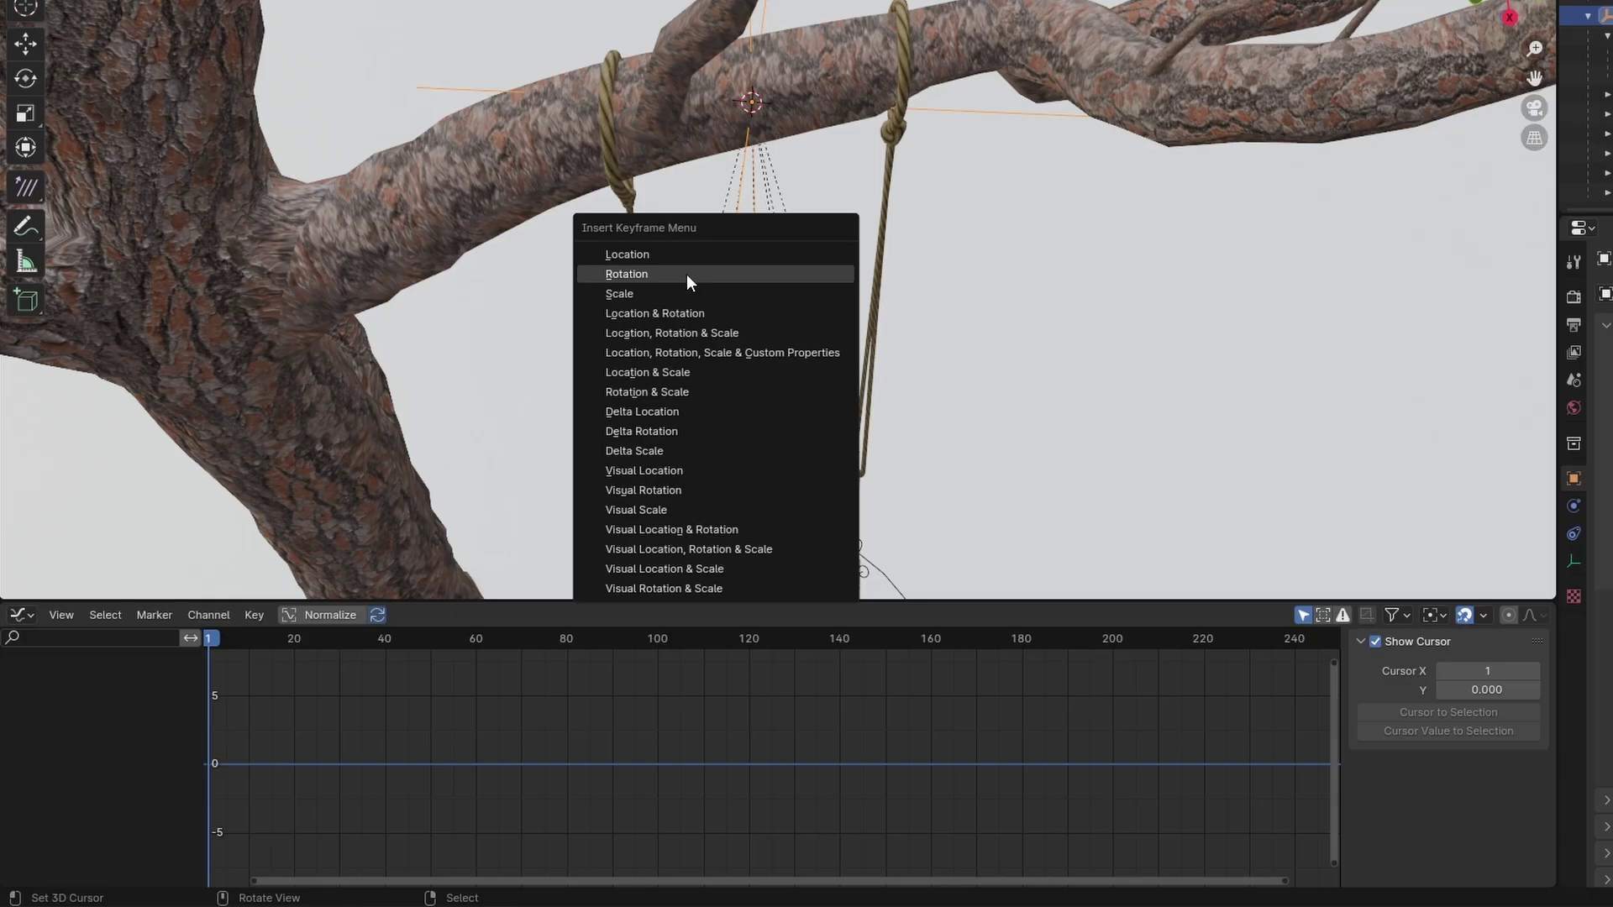
Keyframe the Swing empty's rotation and set the Amplitude of its Y rotation's sine modifier to 0.1.
click(688, 277)
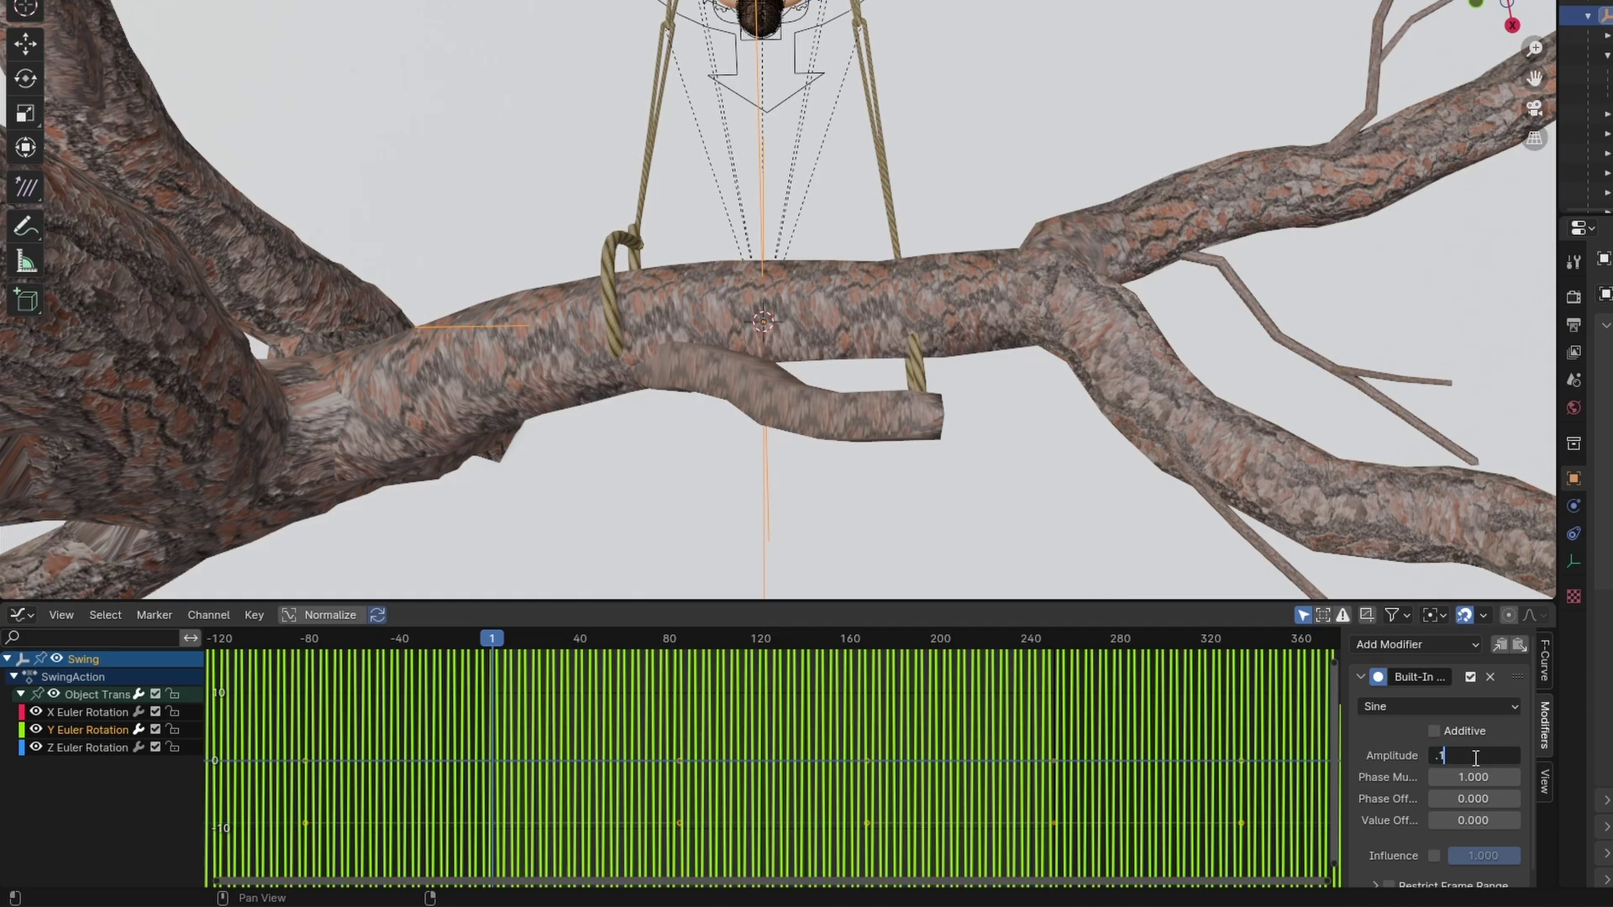
key(Return)
drag(497, 639, 521, 645)
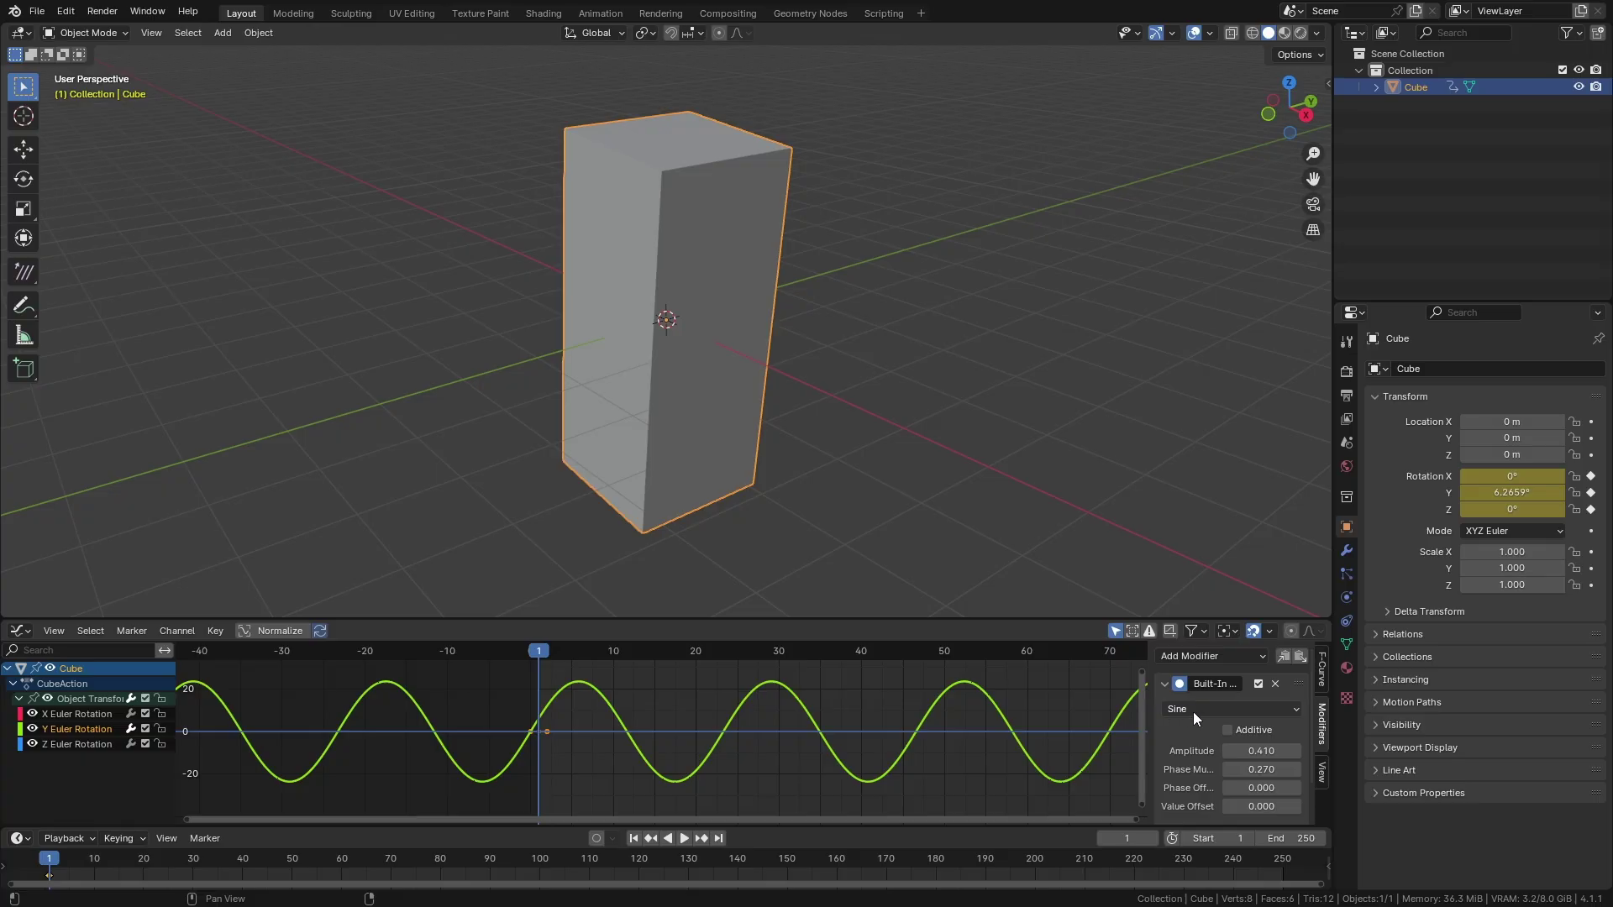
Try the Cosine function type on the cube's Y rotation modifier and restore Sine.
click(1197, 711)
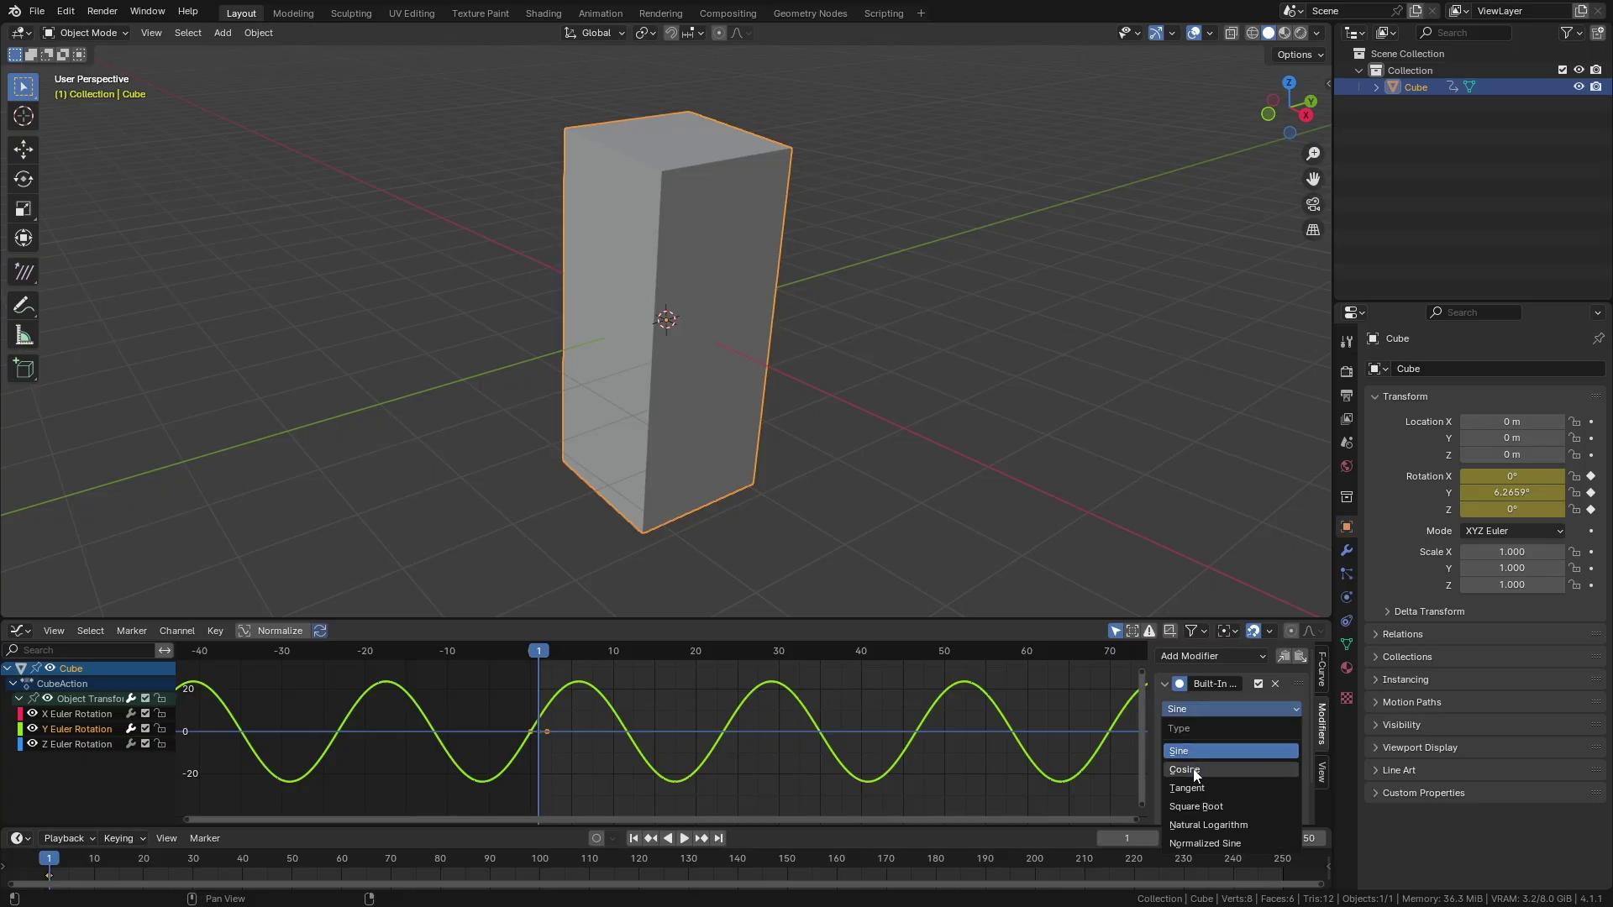
click(1194, 724)
click(1196, 708)
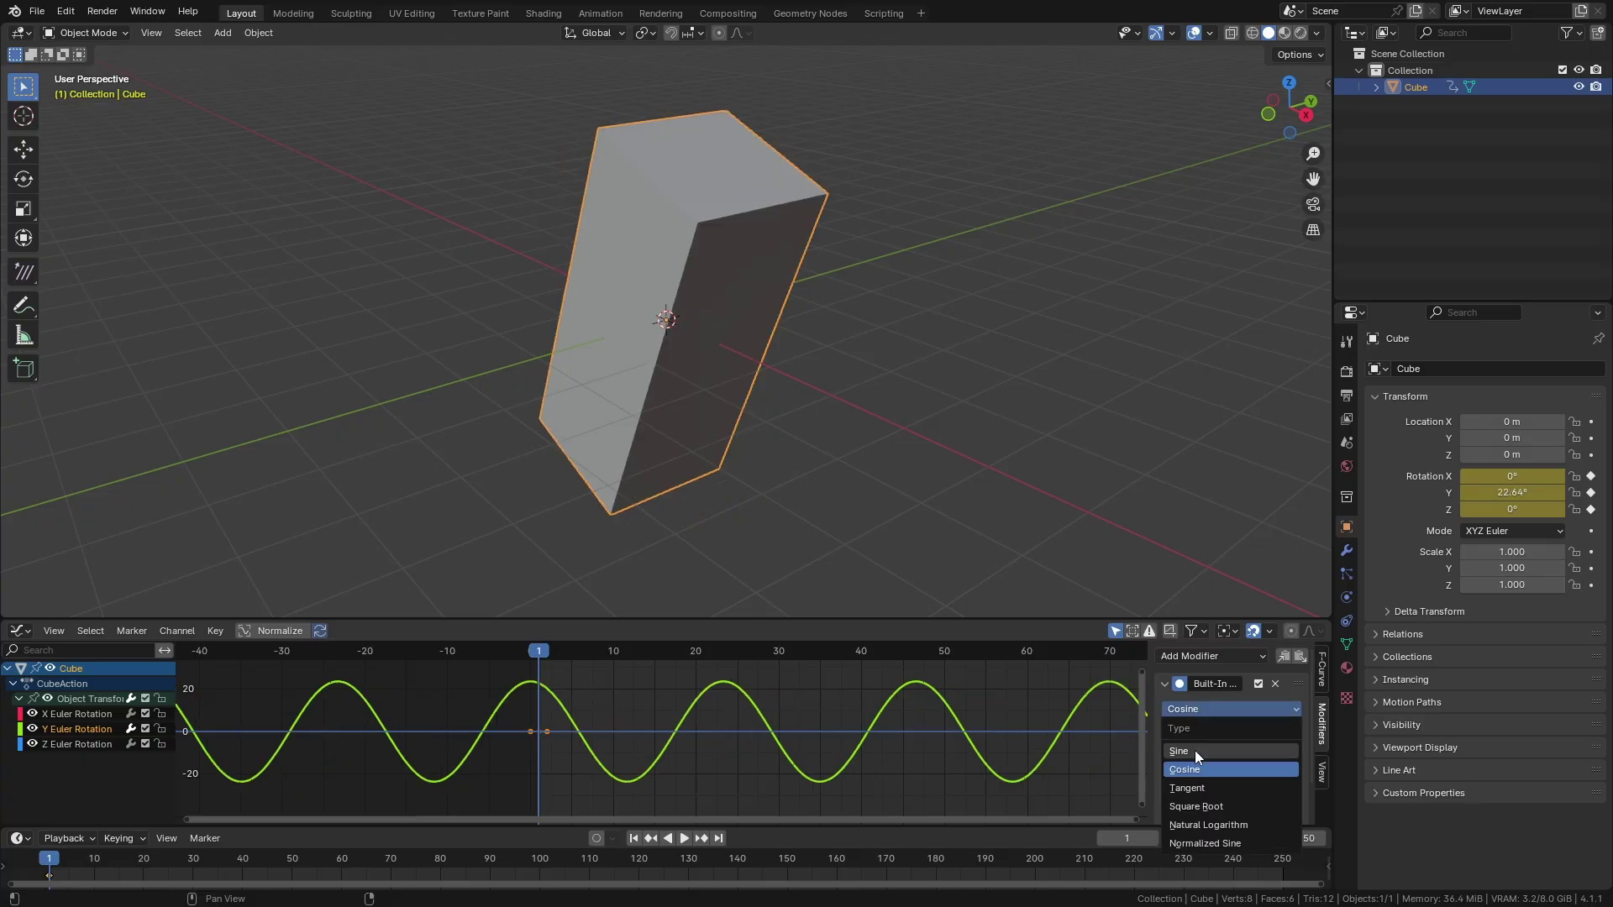
click(1194, 750)
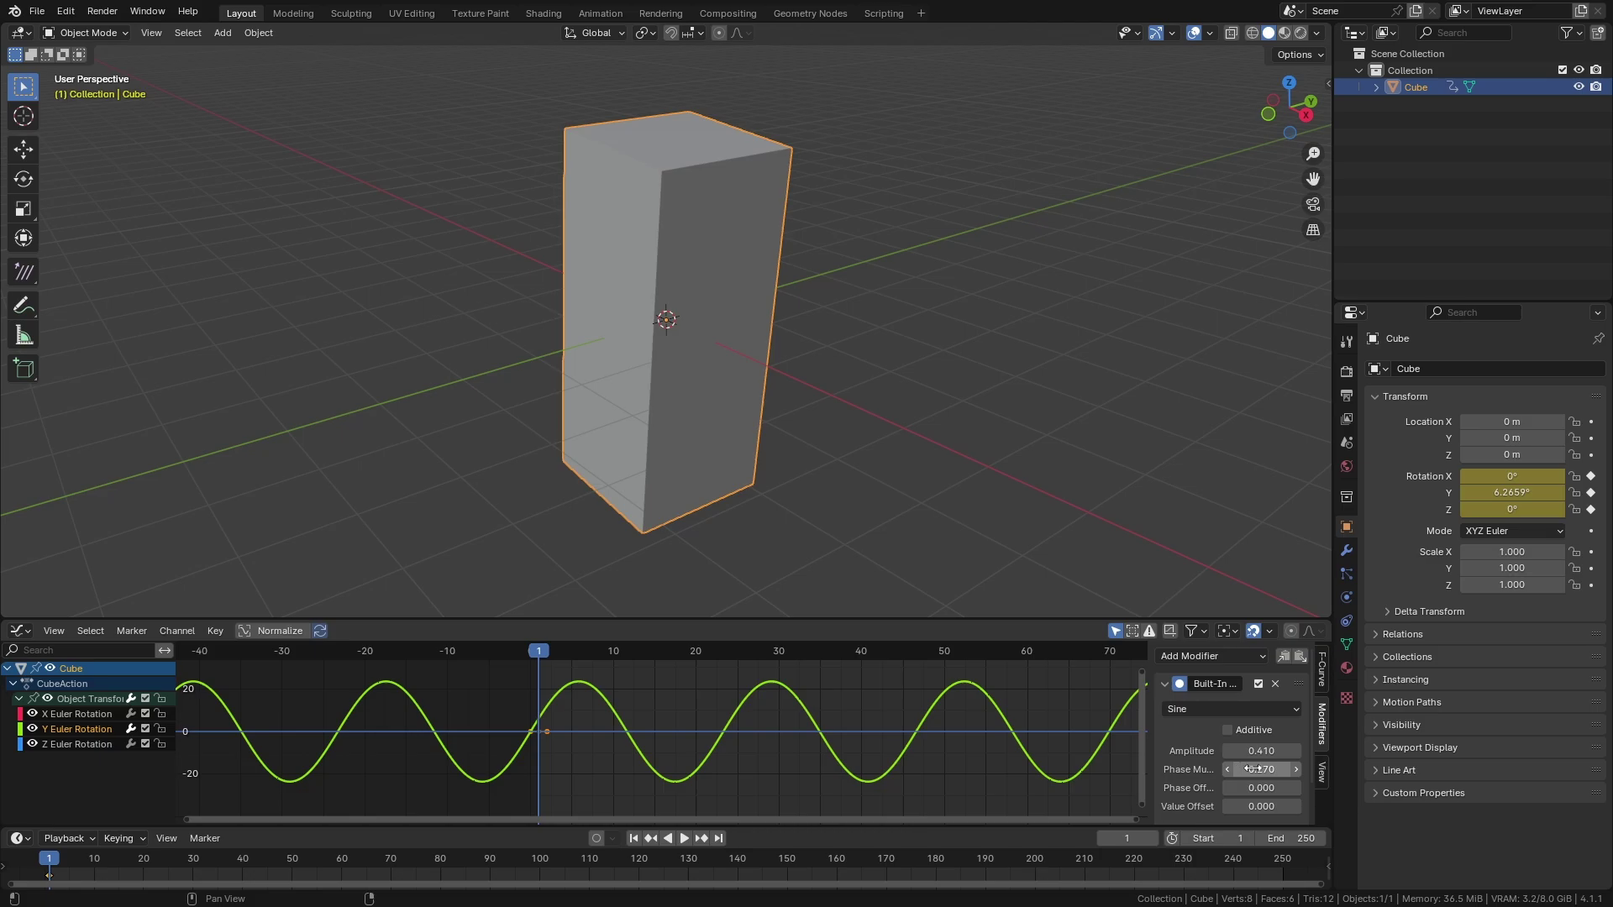
Raise the Phase Offset of the cube's sine modifier to 6.3 to shift its rotation curve.
key(Home)
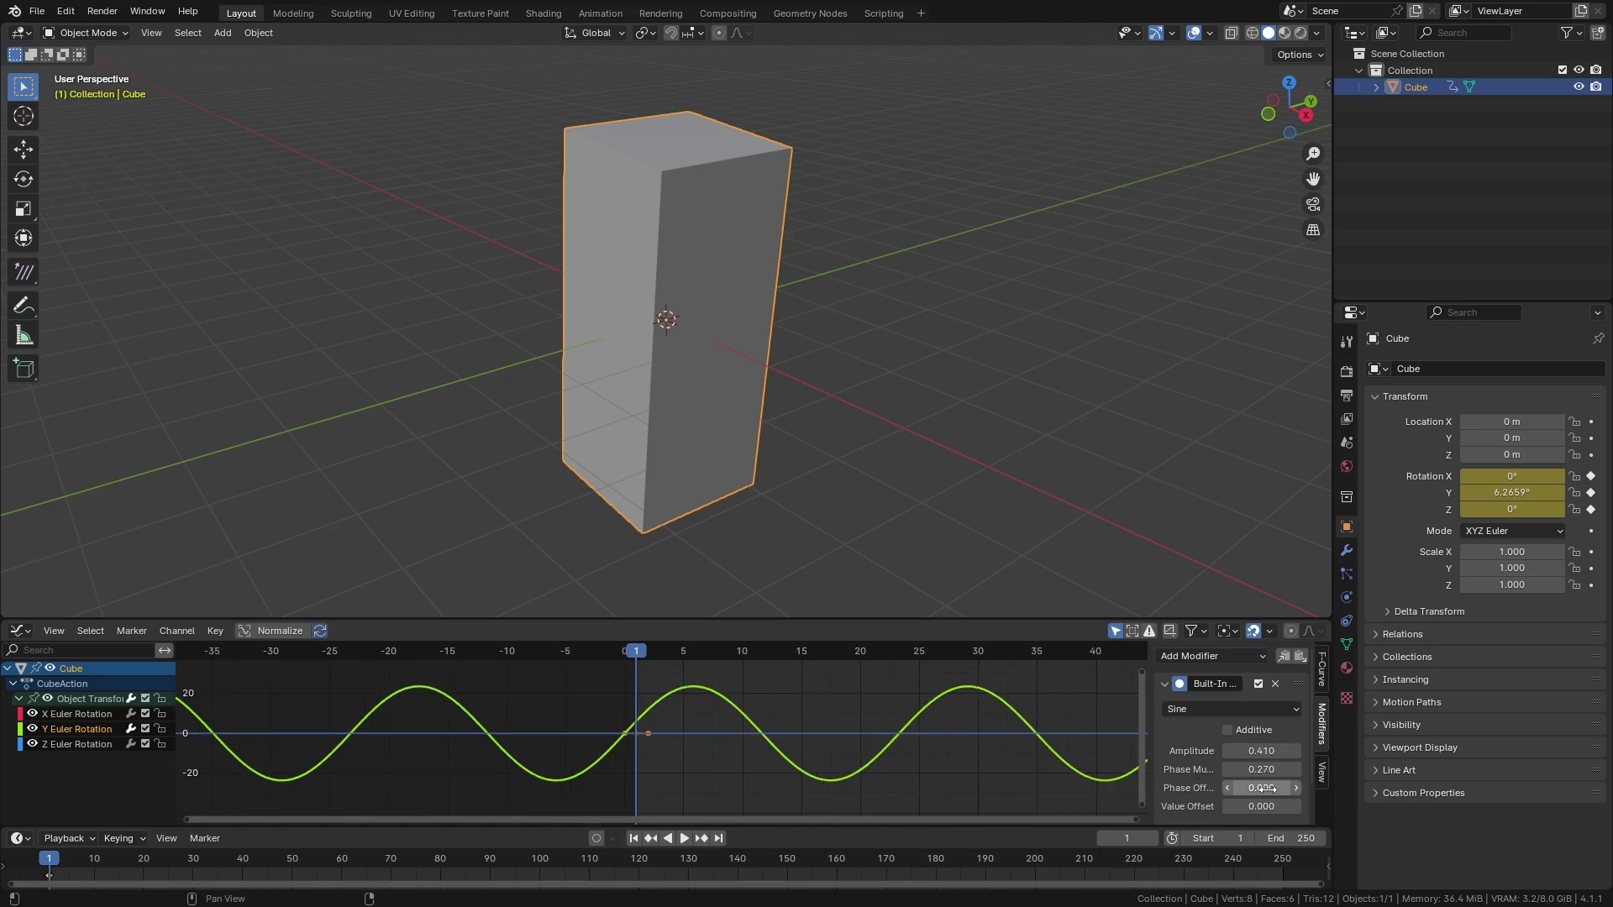
drag(1261, 788, 1411, 788)
key(ctrl+space)
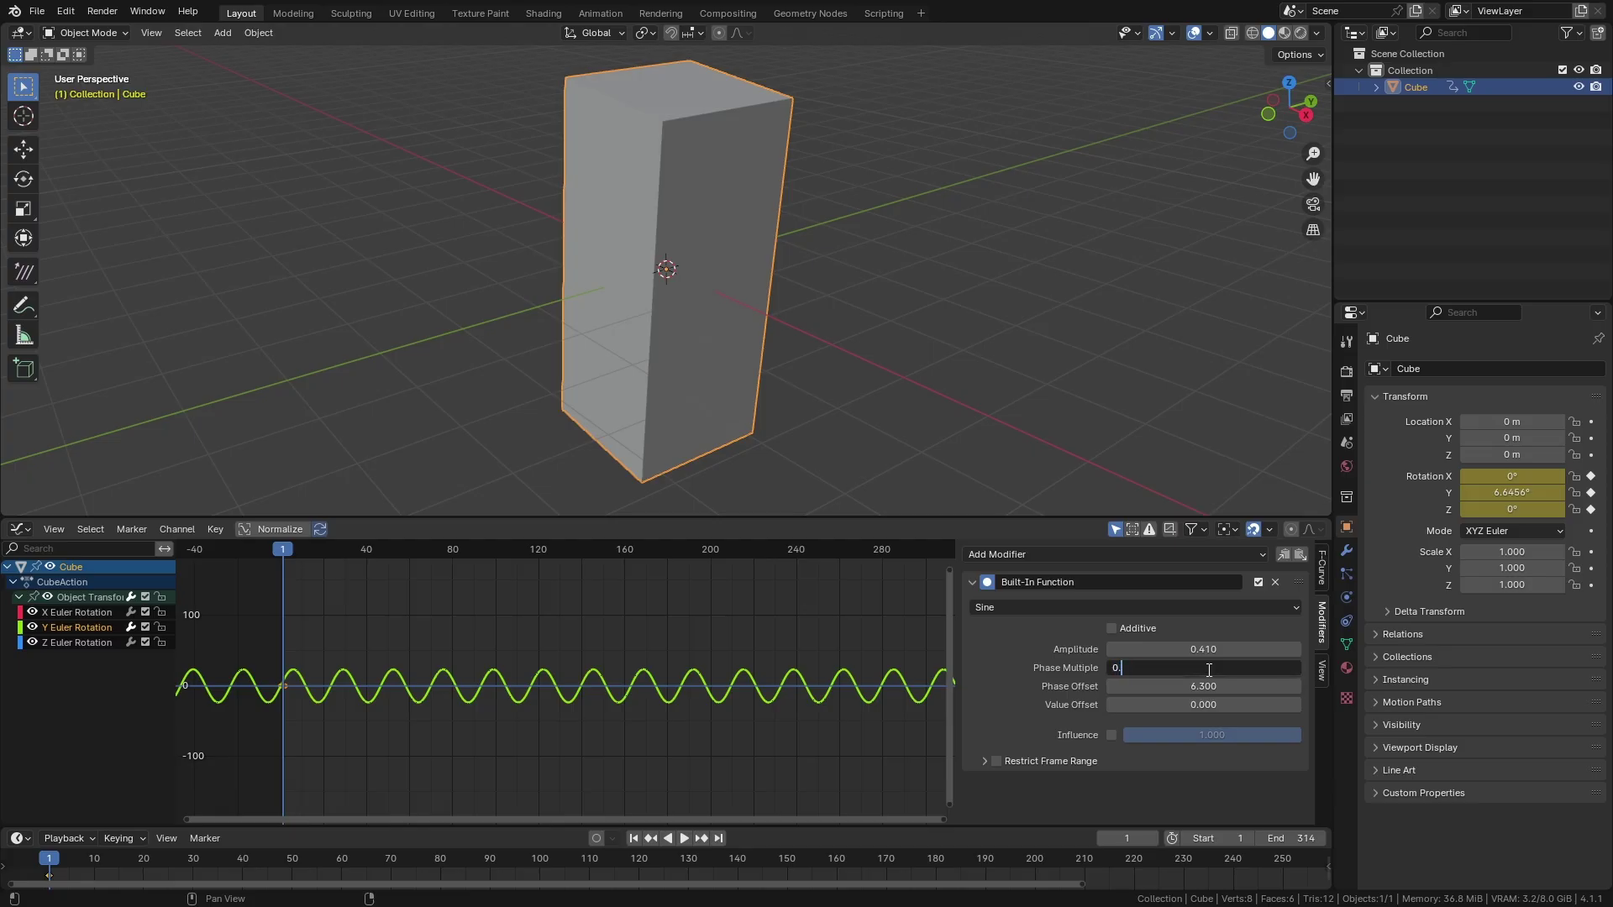
Set the Phase Multiple of the cube's sine modifier to 0.16 and its Amplitude to about 0.54 during playback.
key(Return)
click(1181, 670)
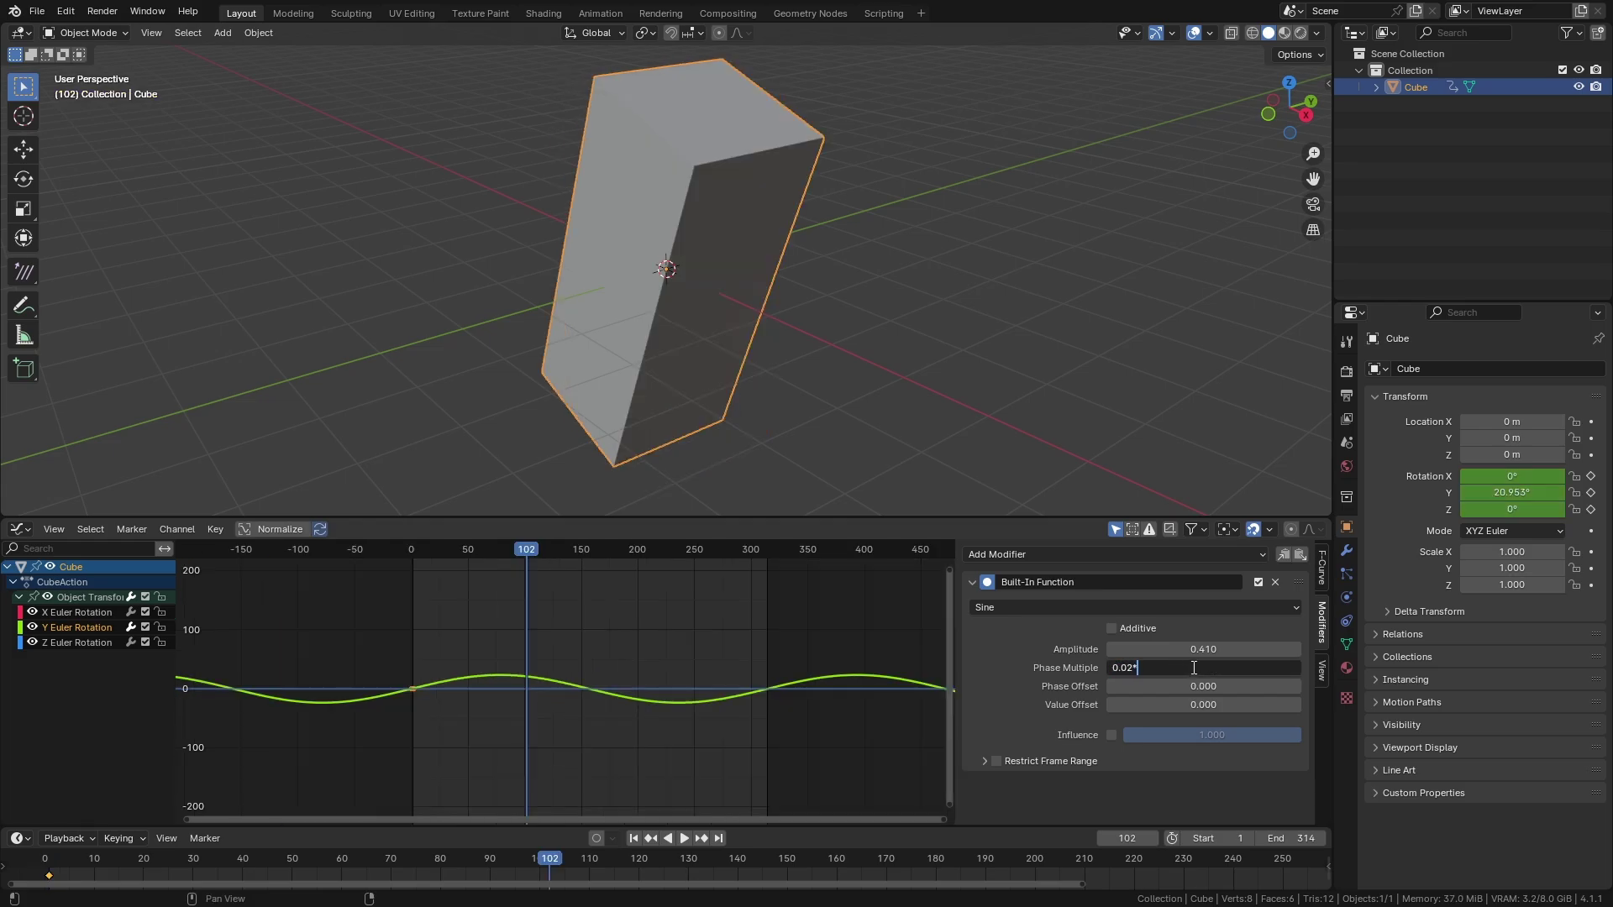
key(Return)
key(space)
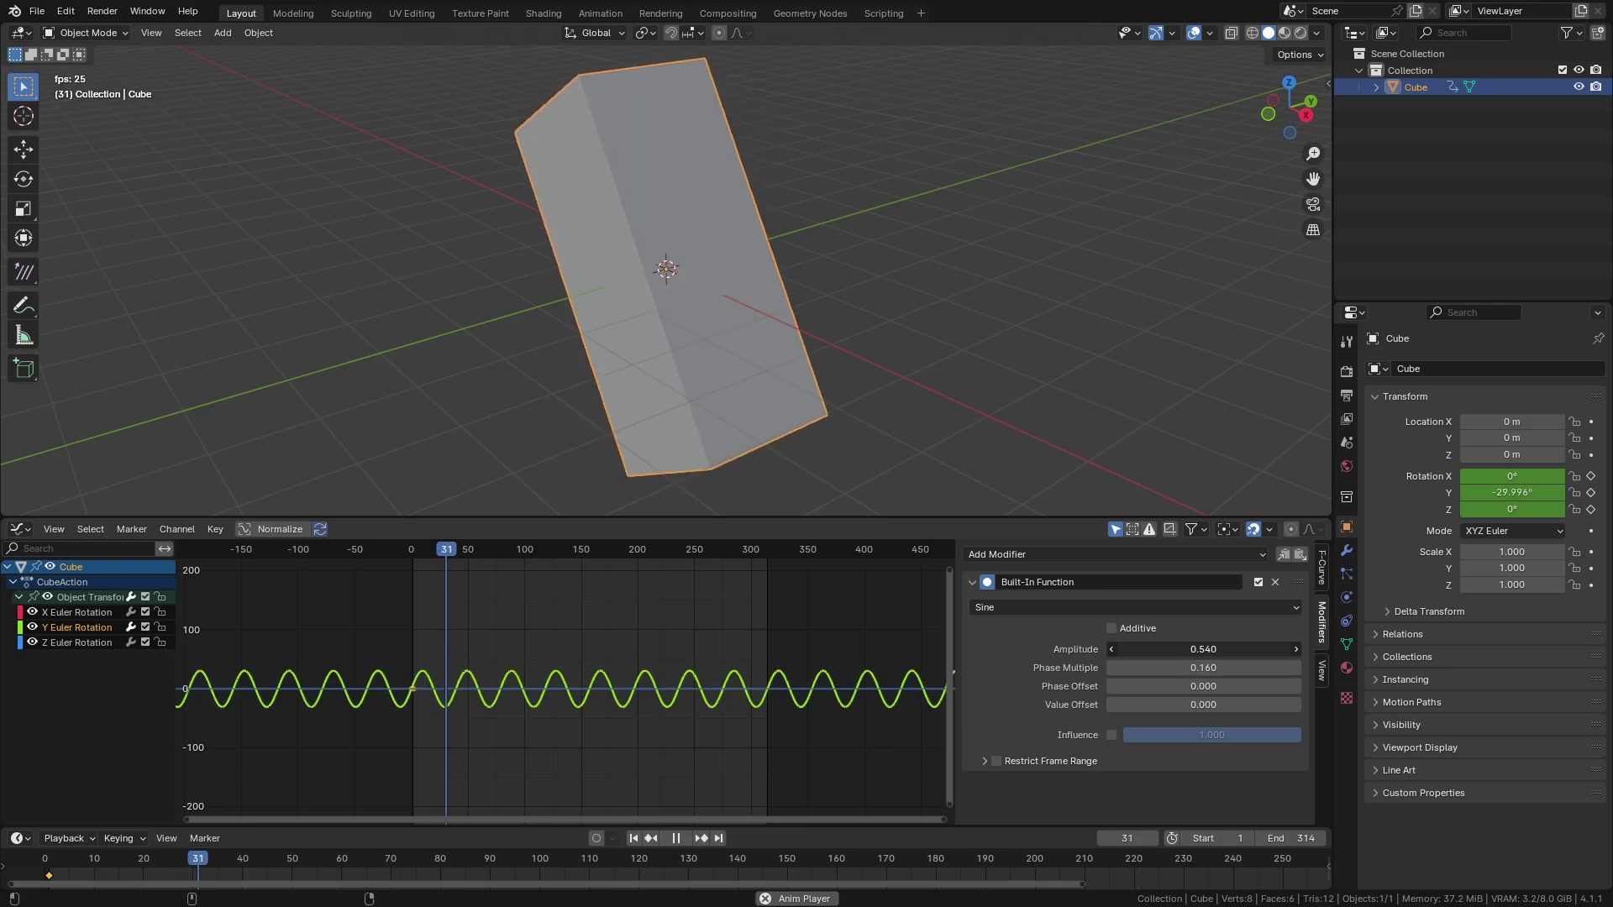
drag(1181, 650, 1336, 686)
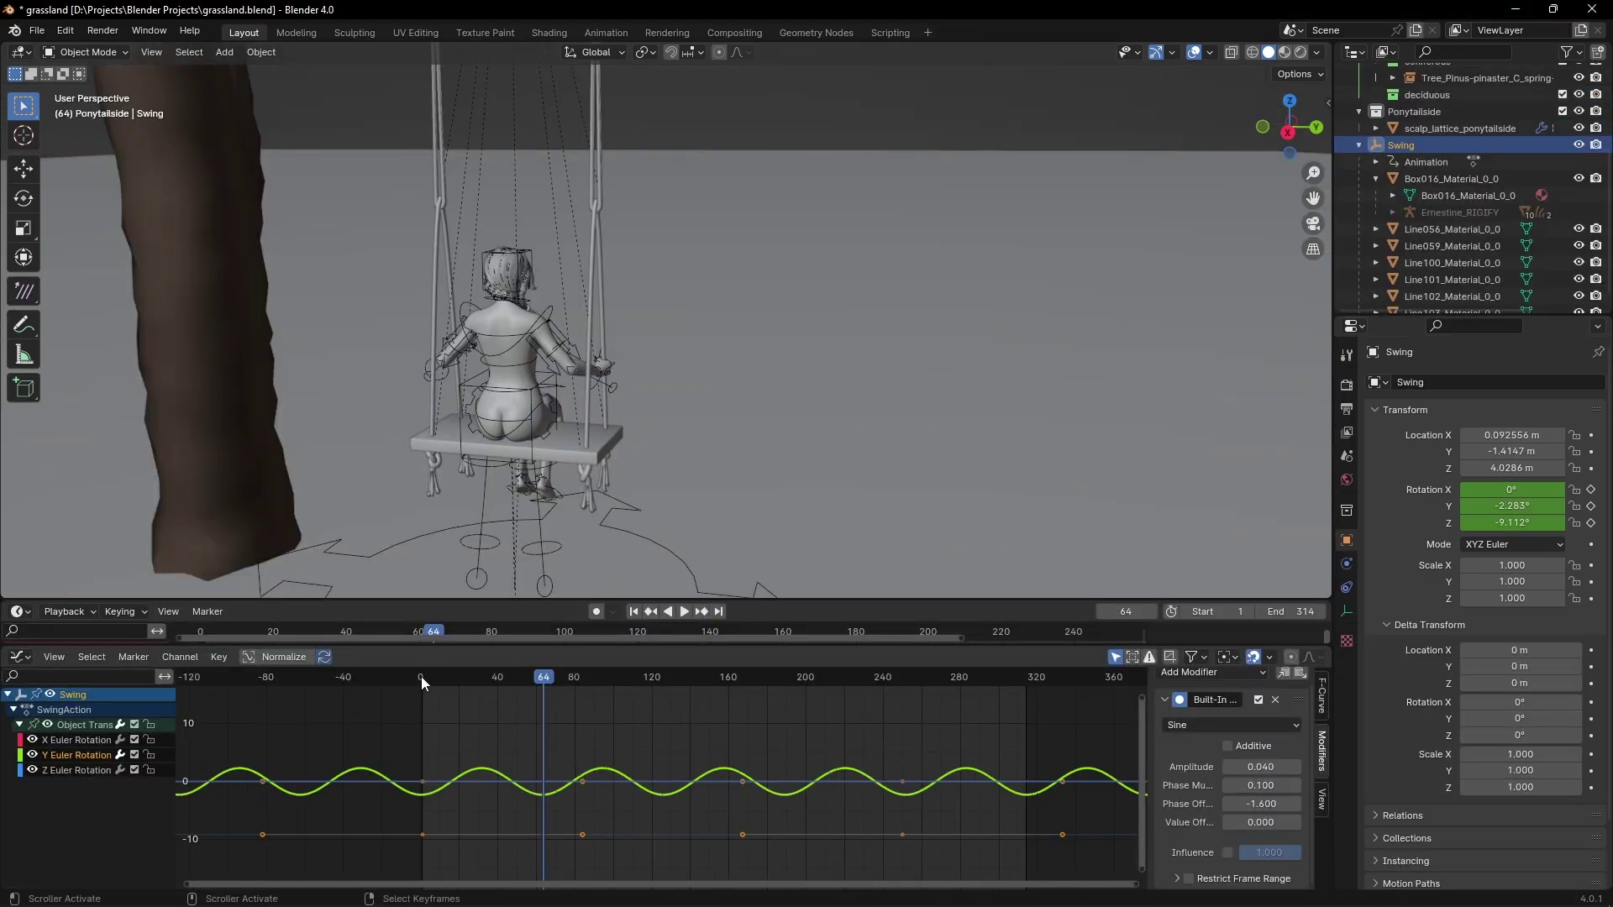
Play the swing animation from around the first frame, stop it, and save the grassland file.
drag(421, 677, 416, 714)
key(space)
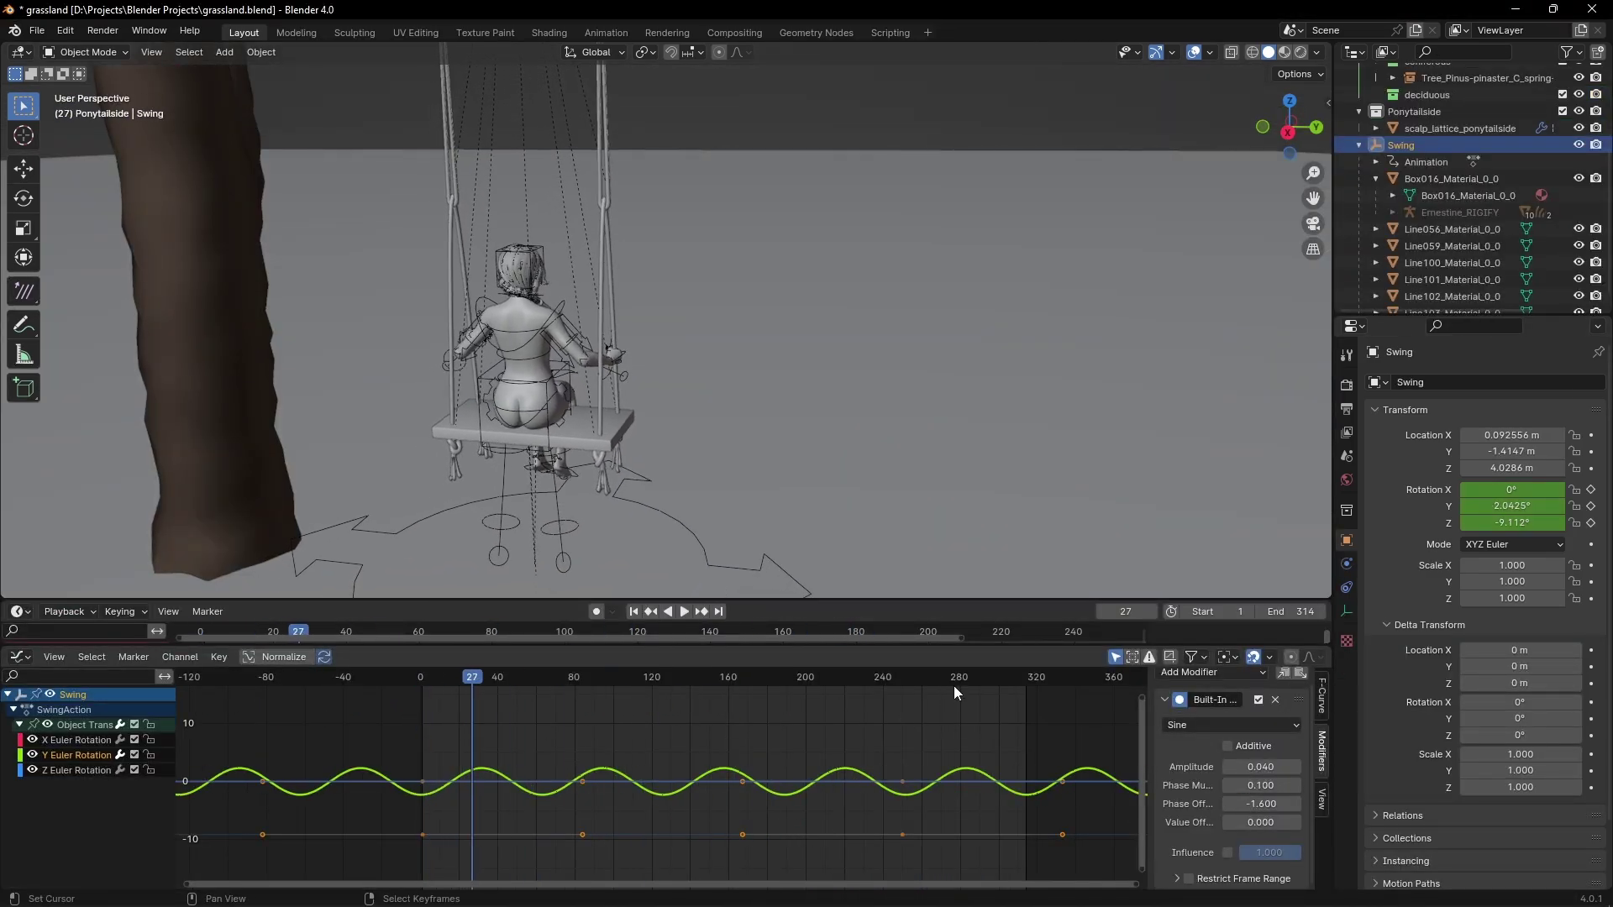
key(space)
key(ctrl+s)
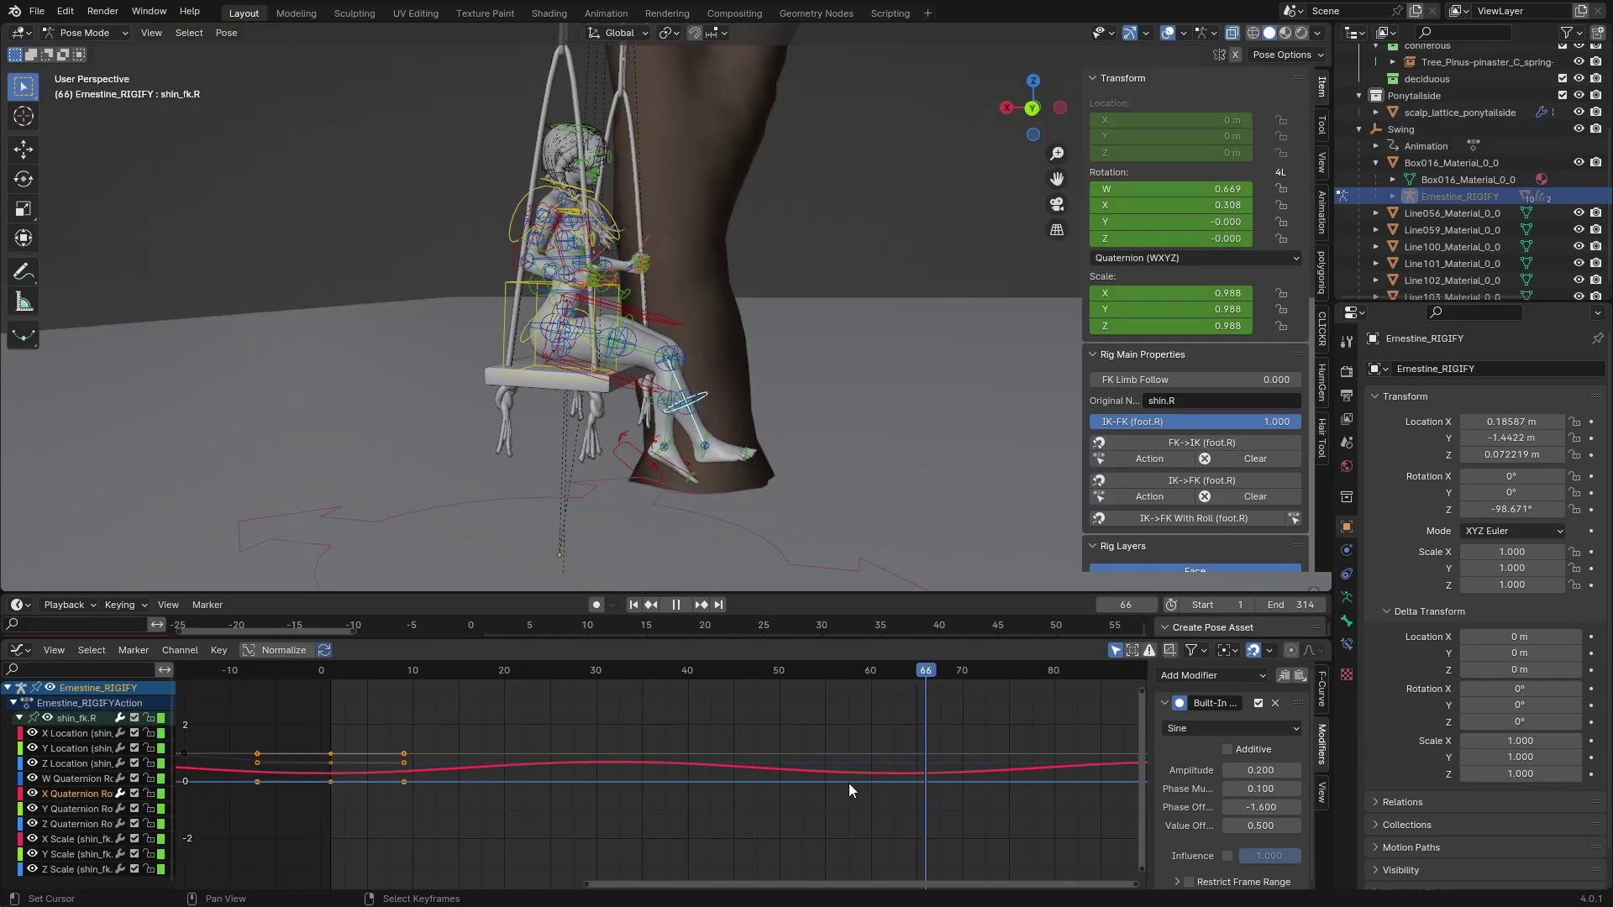
Tune the Phase Offset of the right shin's sine modifier to -2.72 while replaying the swing from the first frame.
click(329, 743)
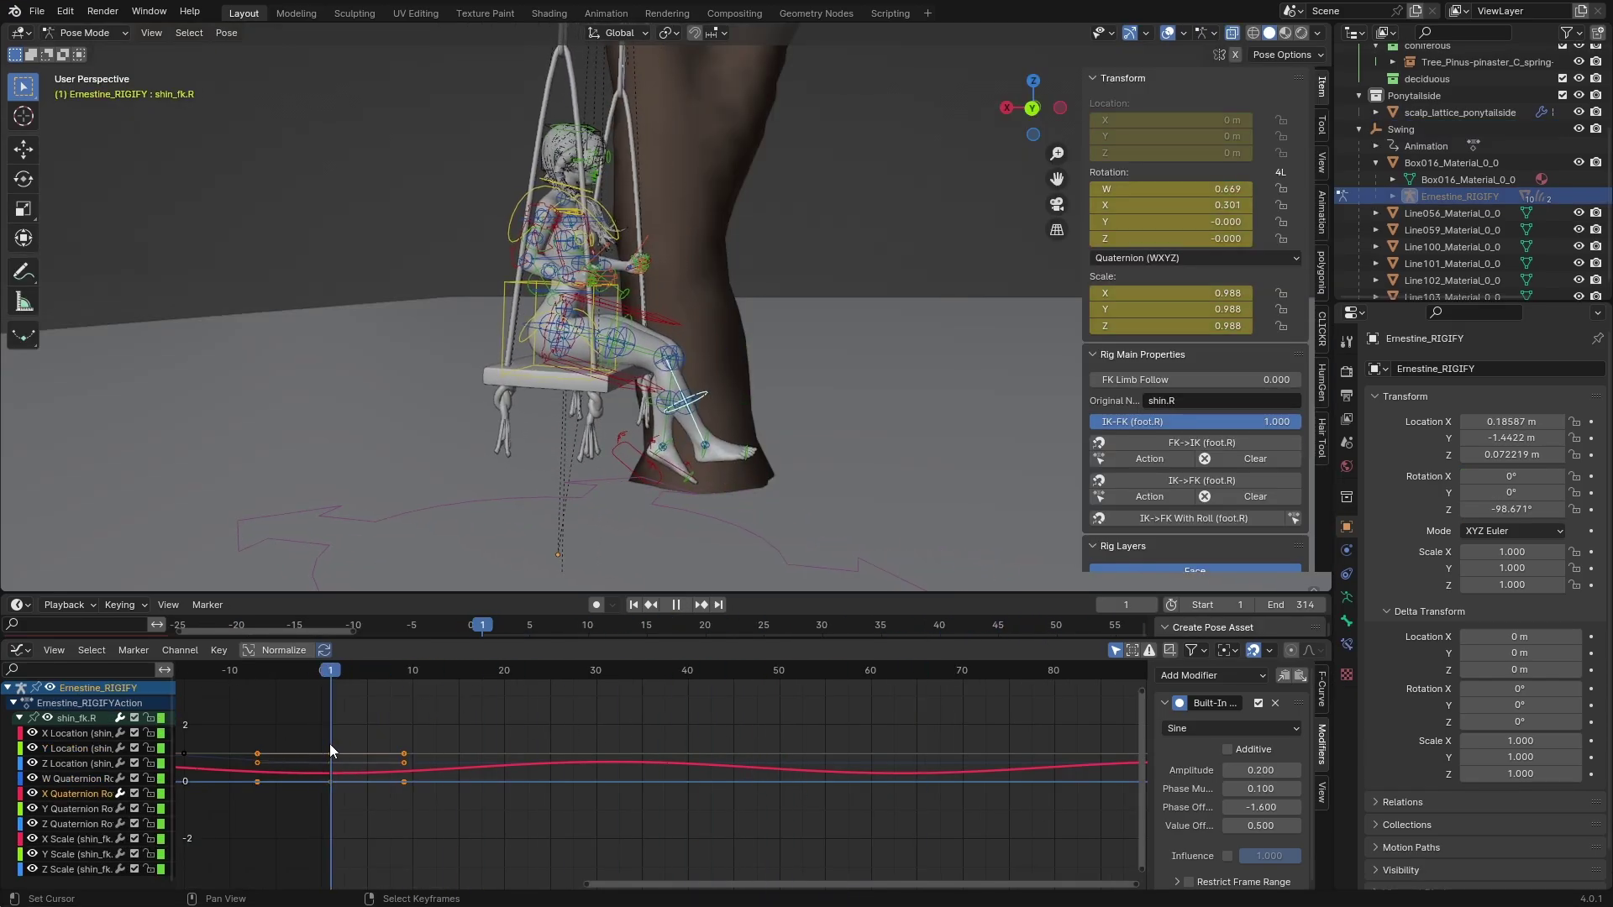
key(space)
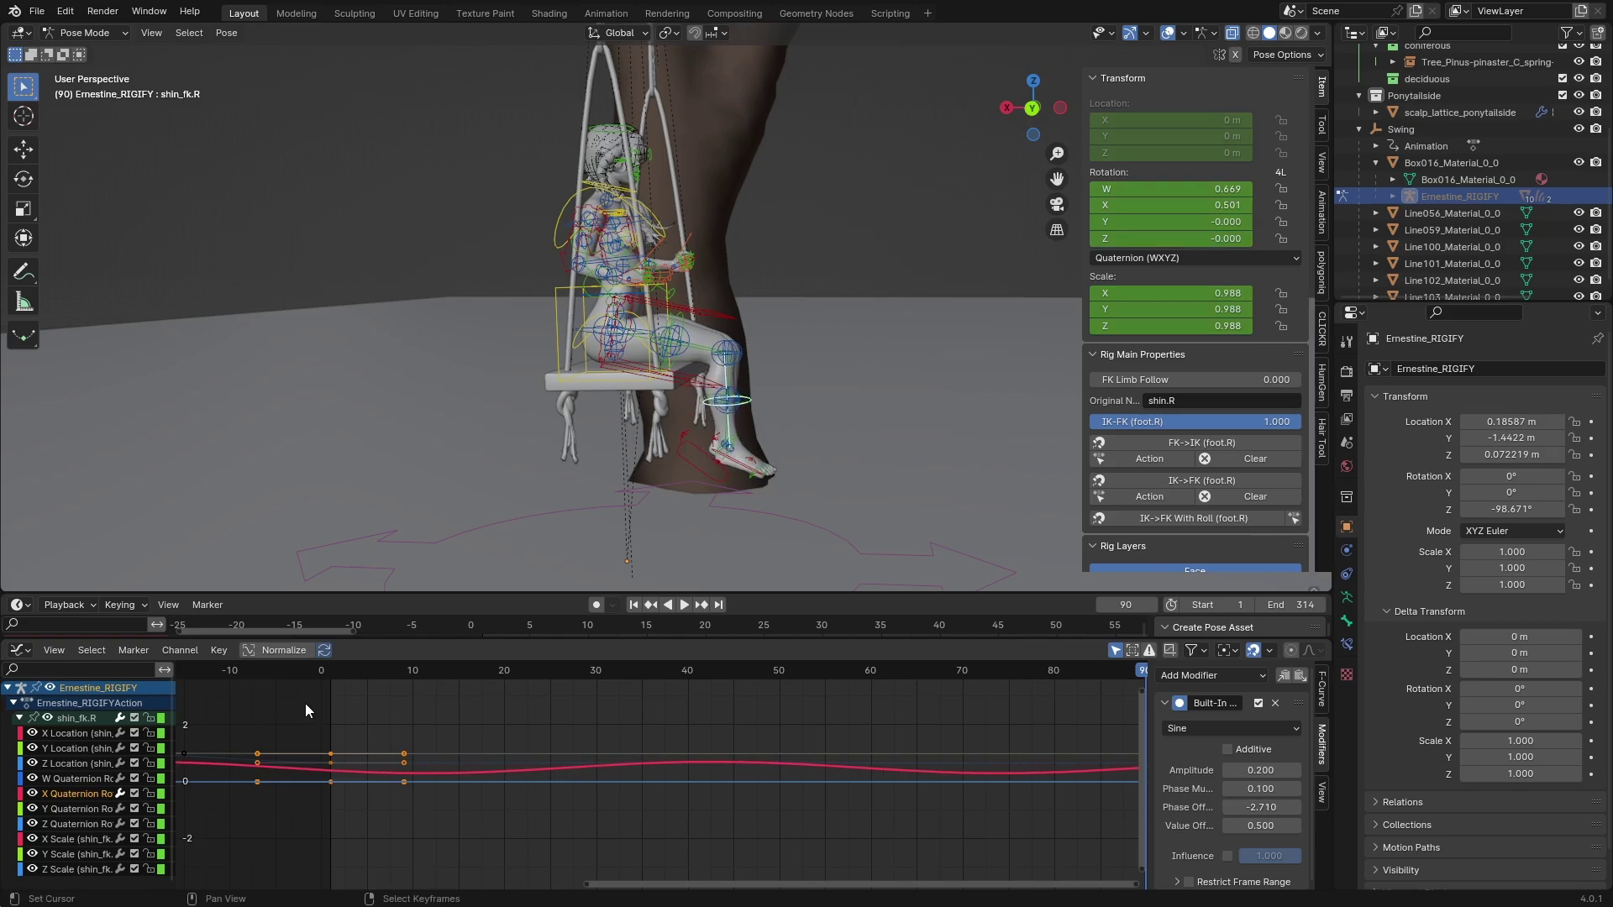
click(341, 670)
key(space)
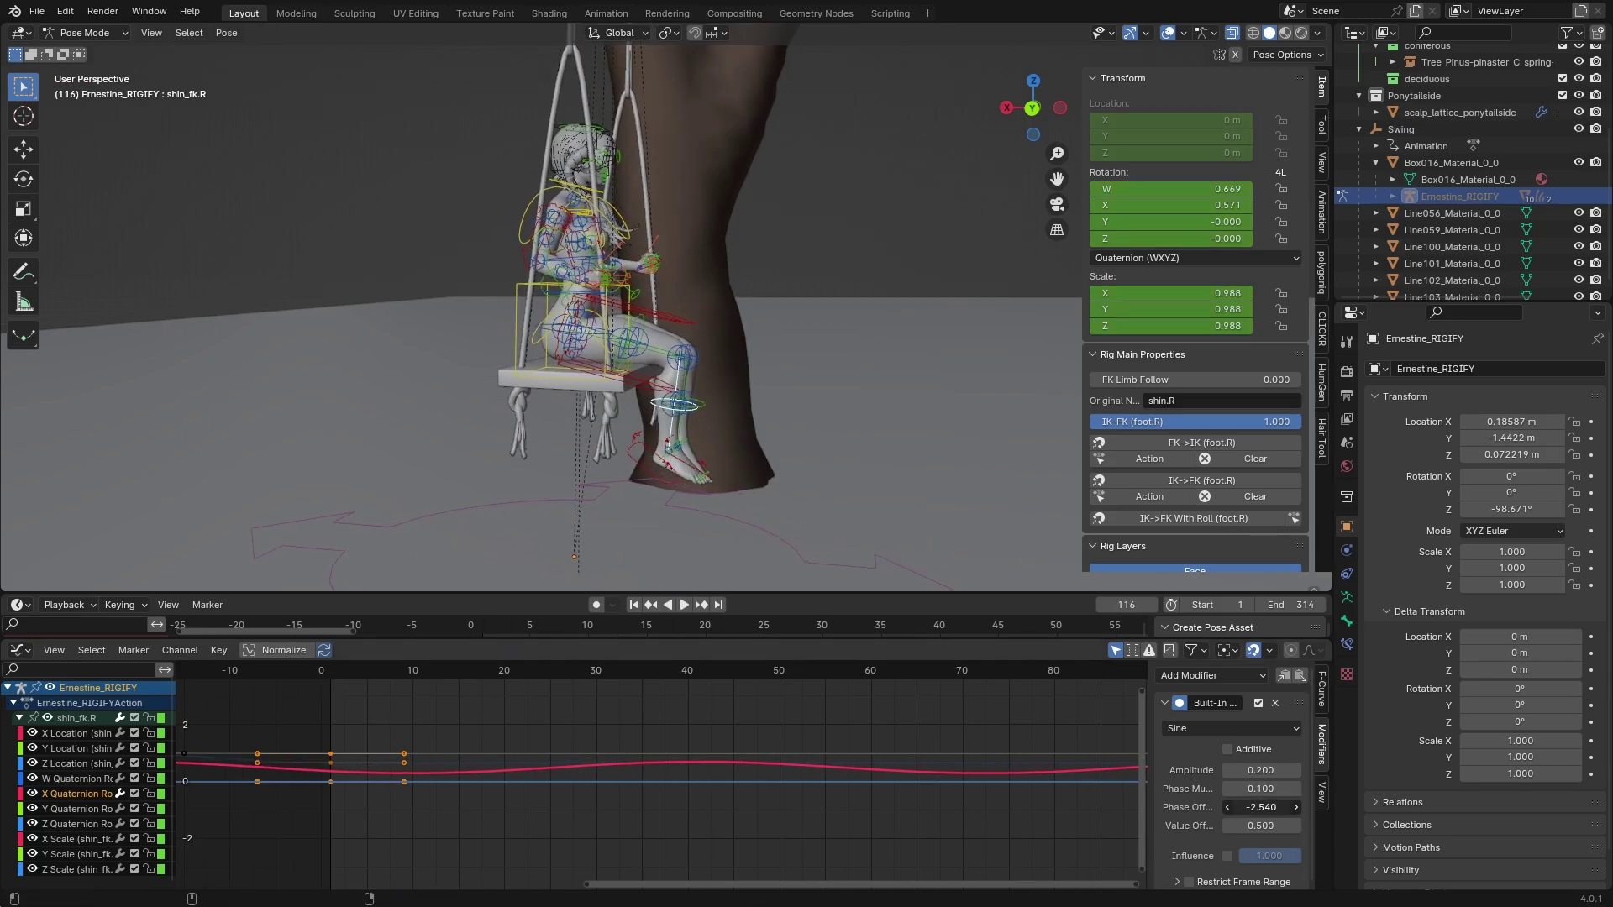
click(335, 672)
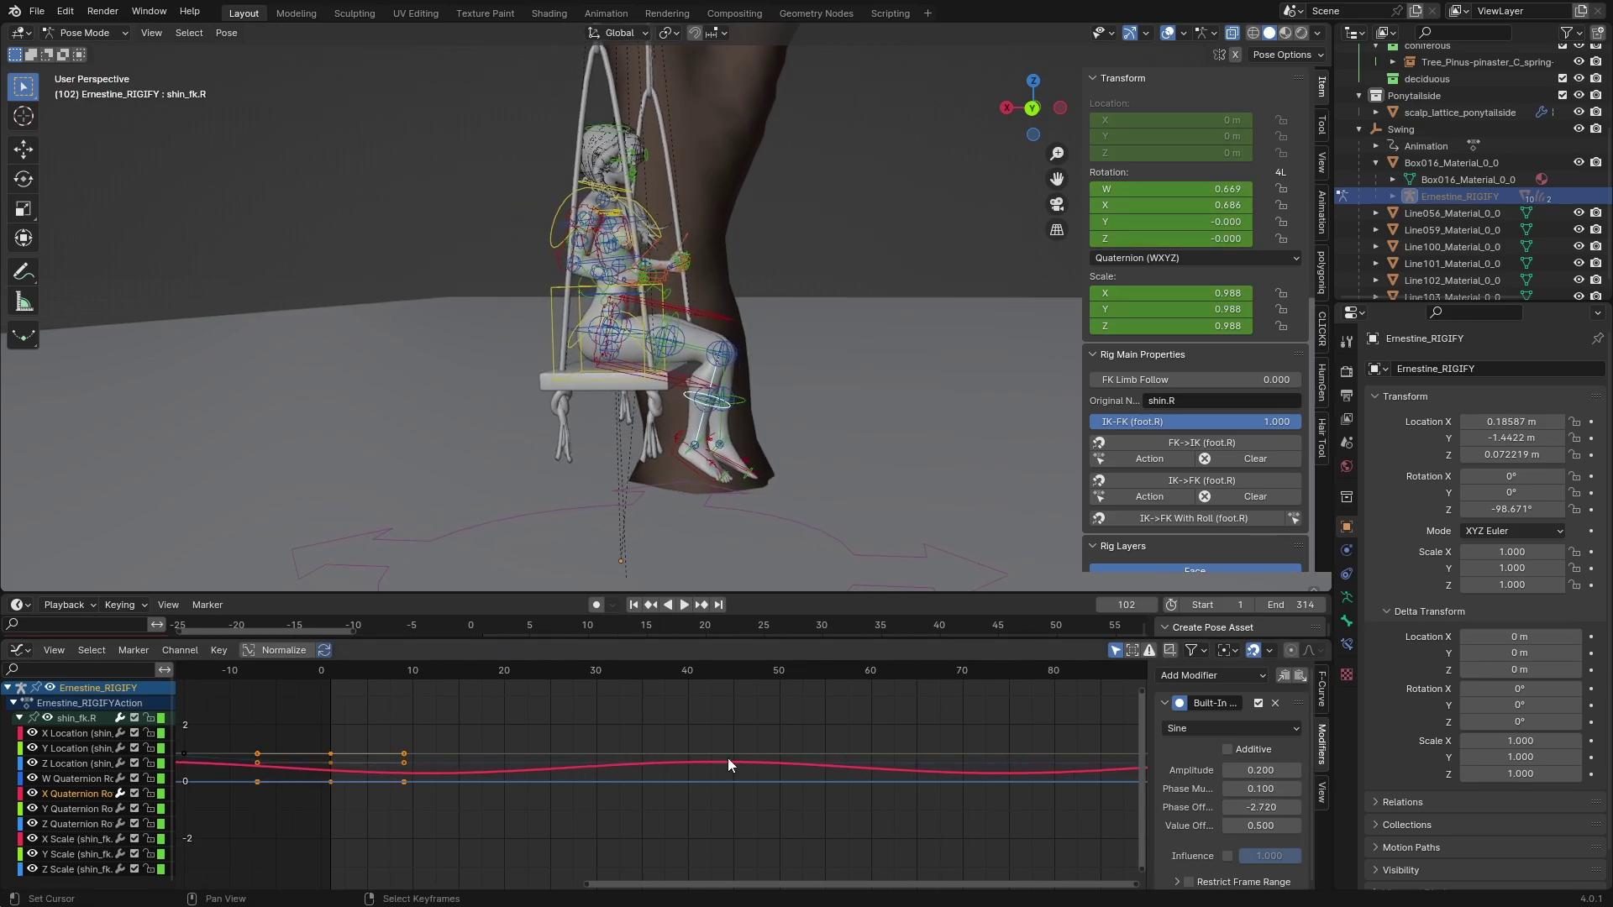
click(336, 672)
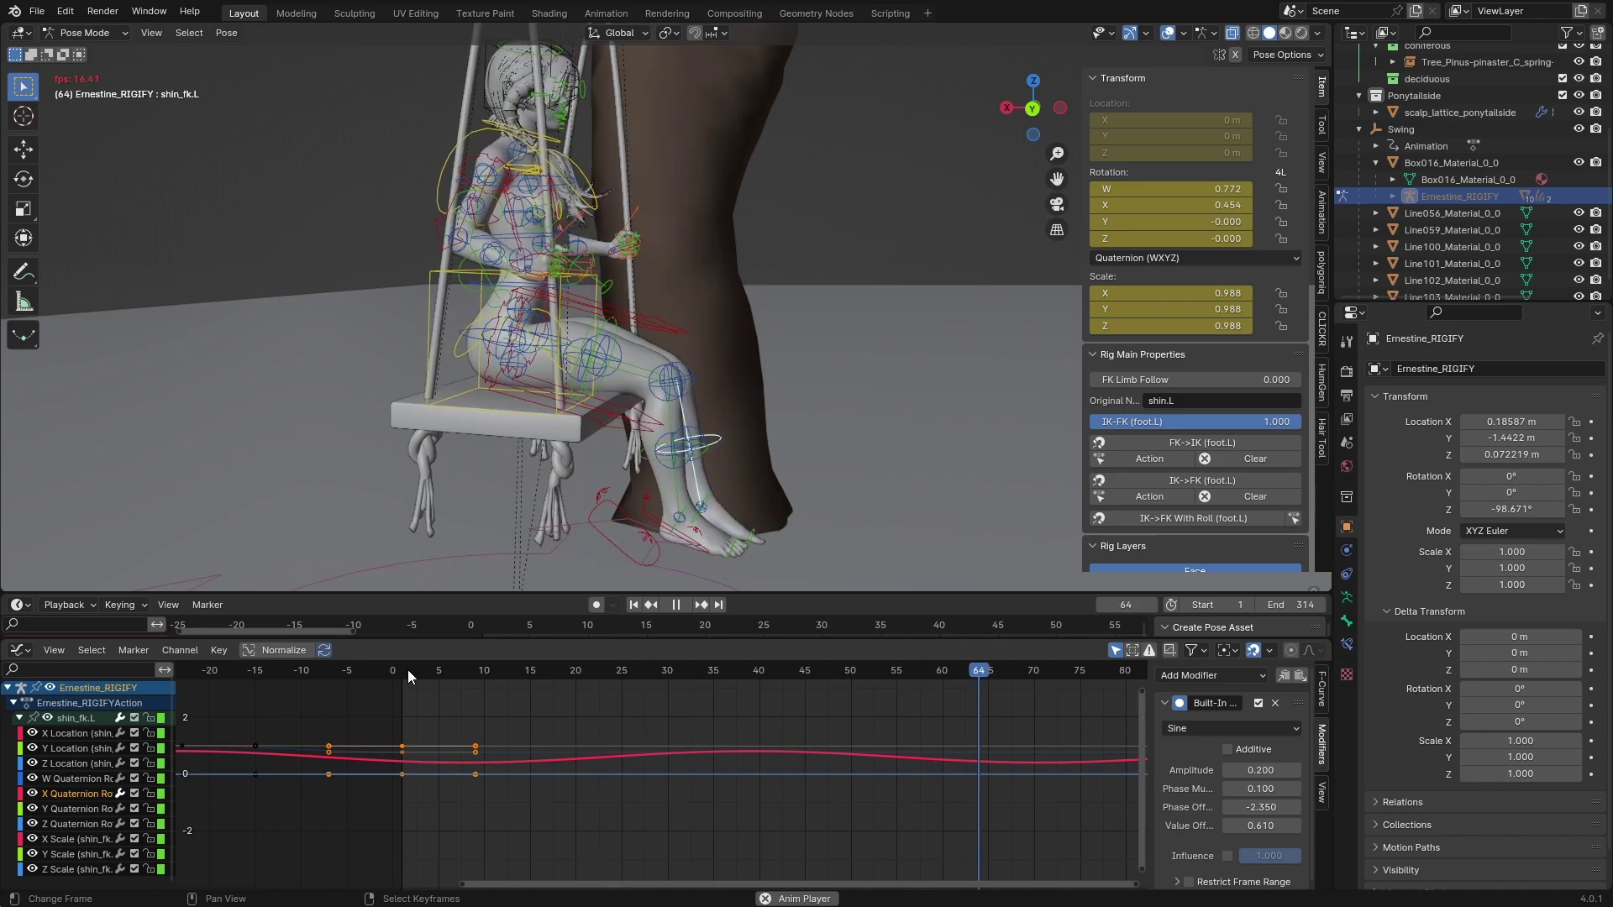
middle_drag(638, 436, 923, 395)
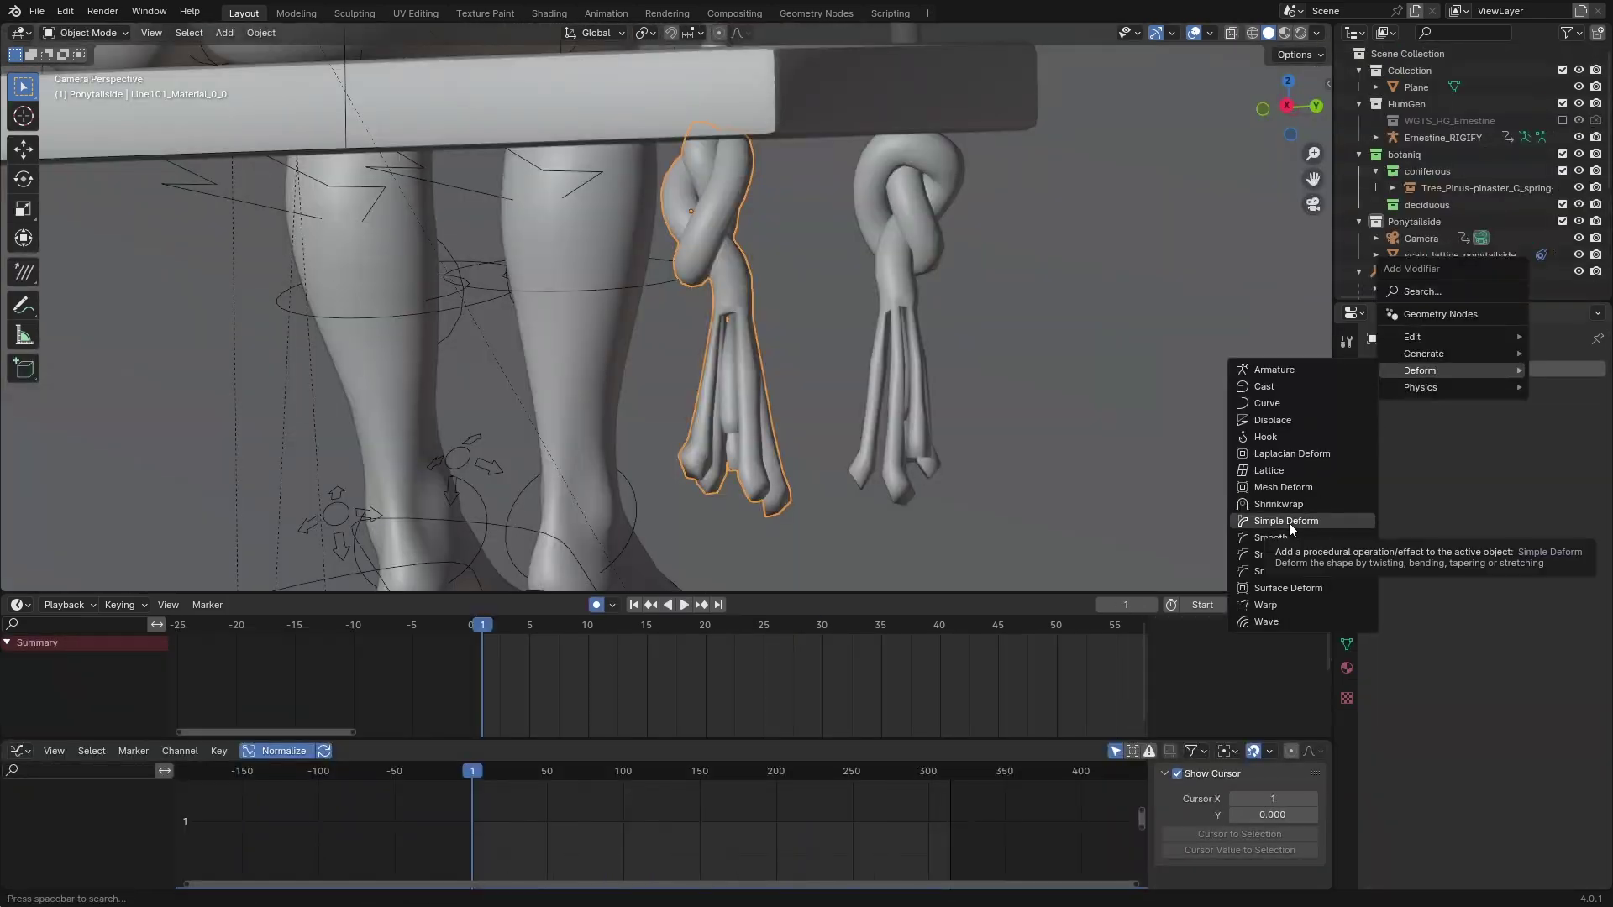
Add a Simple Deform modifier to the selected rope knot and set it to Bend at about -1.5°.
click(1285, 520)
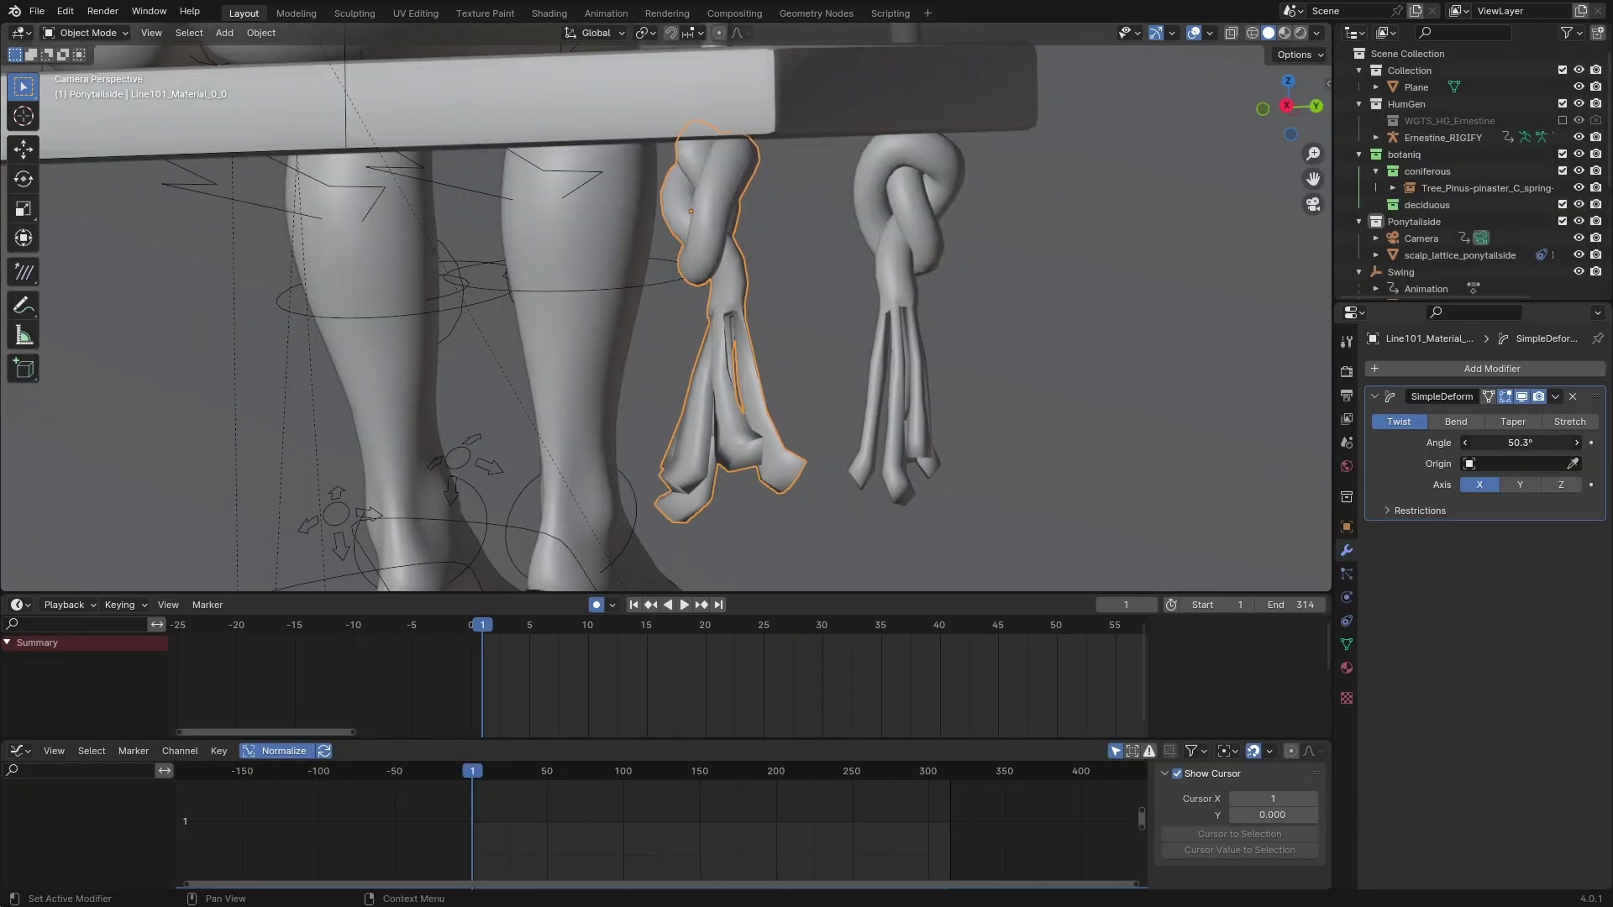
click(1456, 422)
drag(1520, 443, 1504, 442)
middle_drag(807, 370, 825, 367)
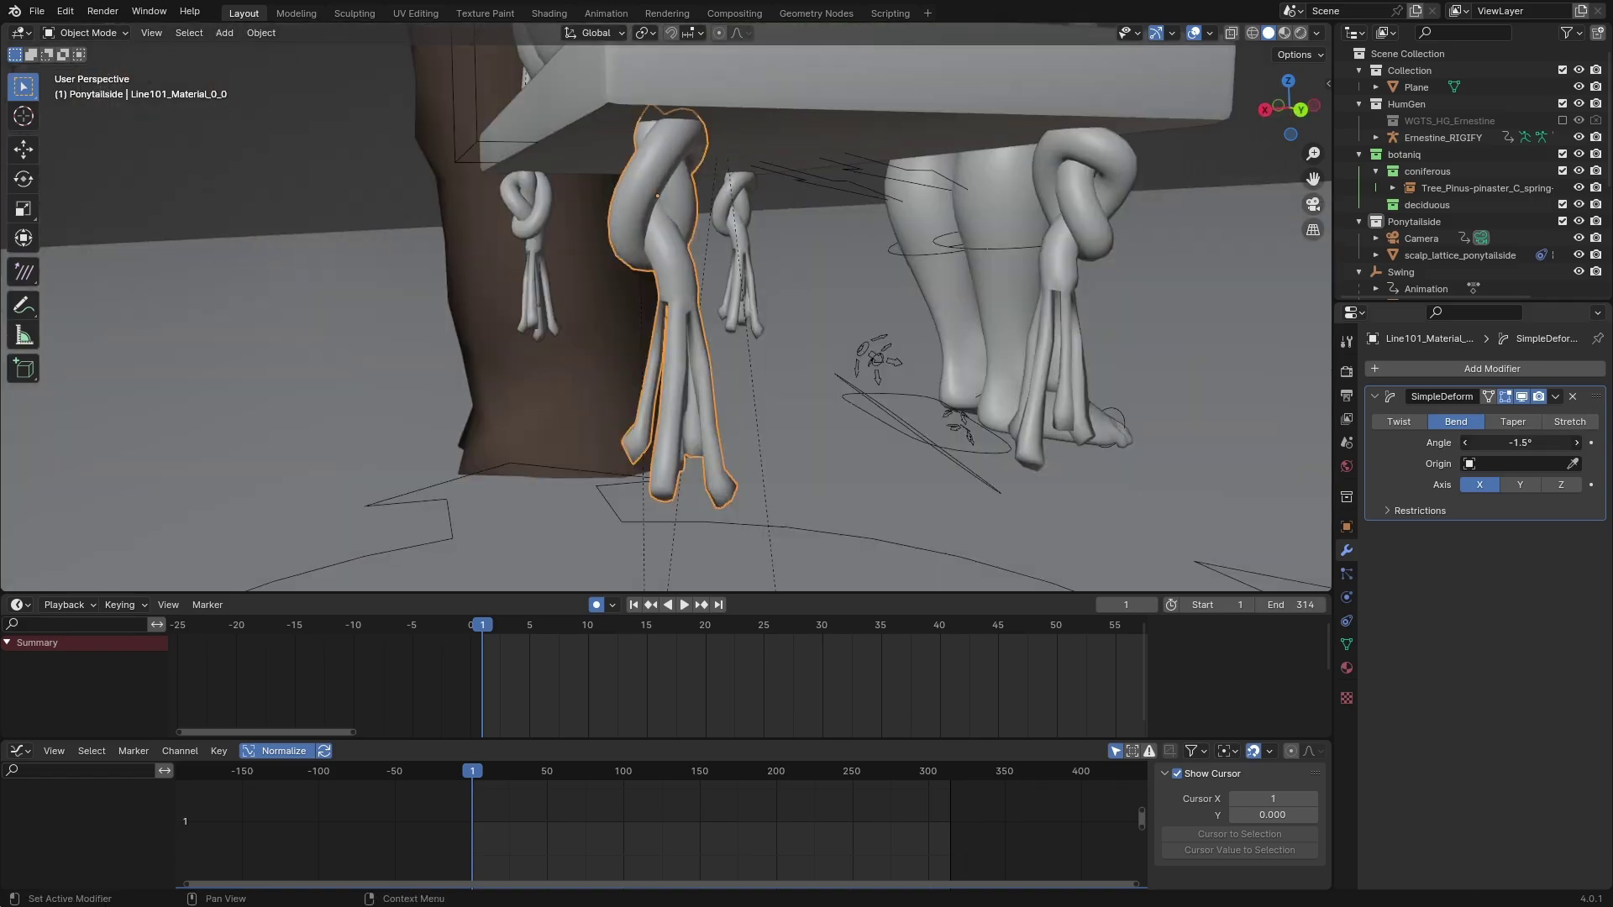
Set the rope knot's bend axis to Y, its origin to the swing seat and its angle to about -7.7°.
click(1519, 485)
drag(1520, 443, 1571, 443)
click(1572, 463)
click(788, 94)
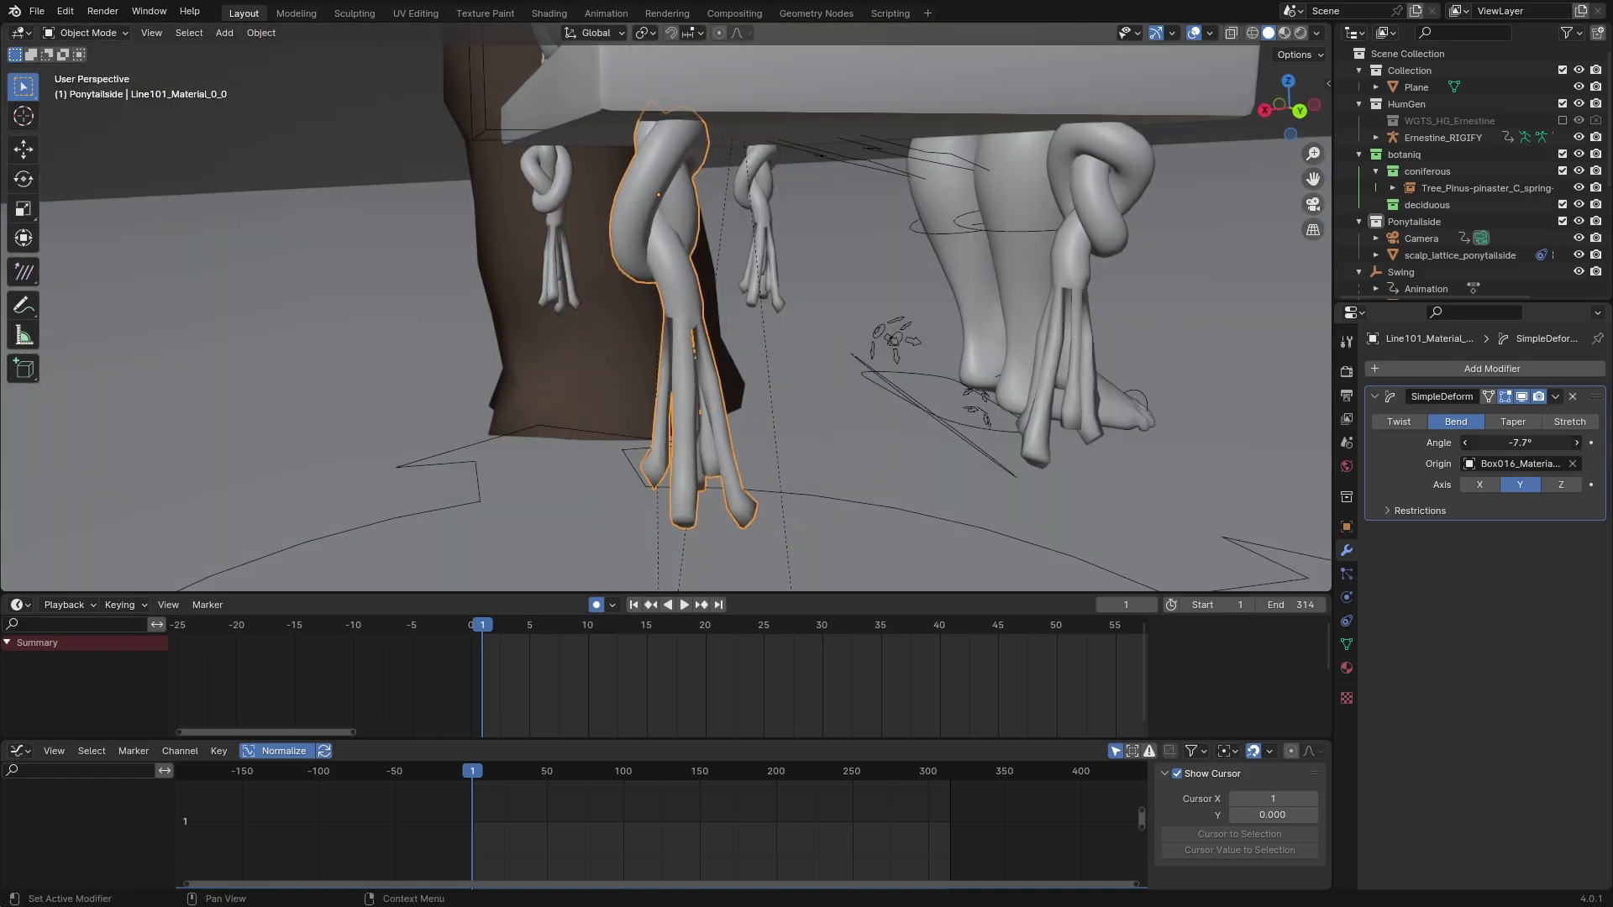
middle_drag(768, 350, 775, 356)
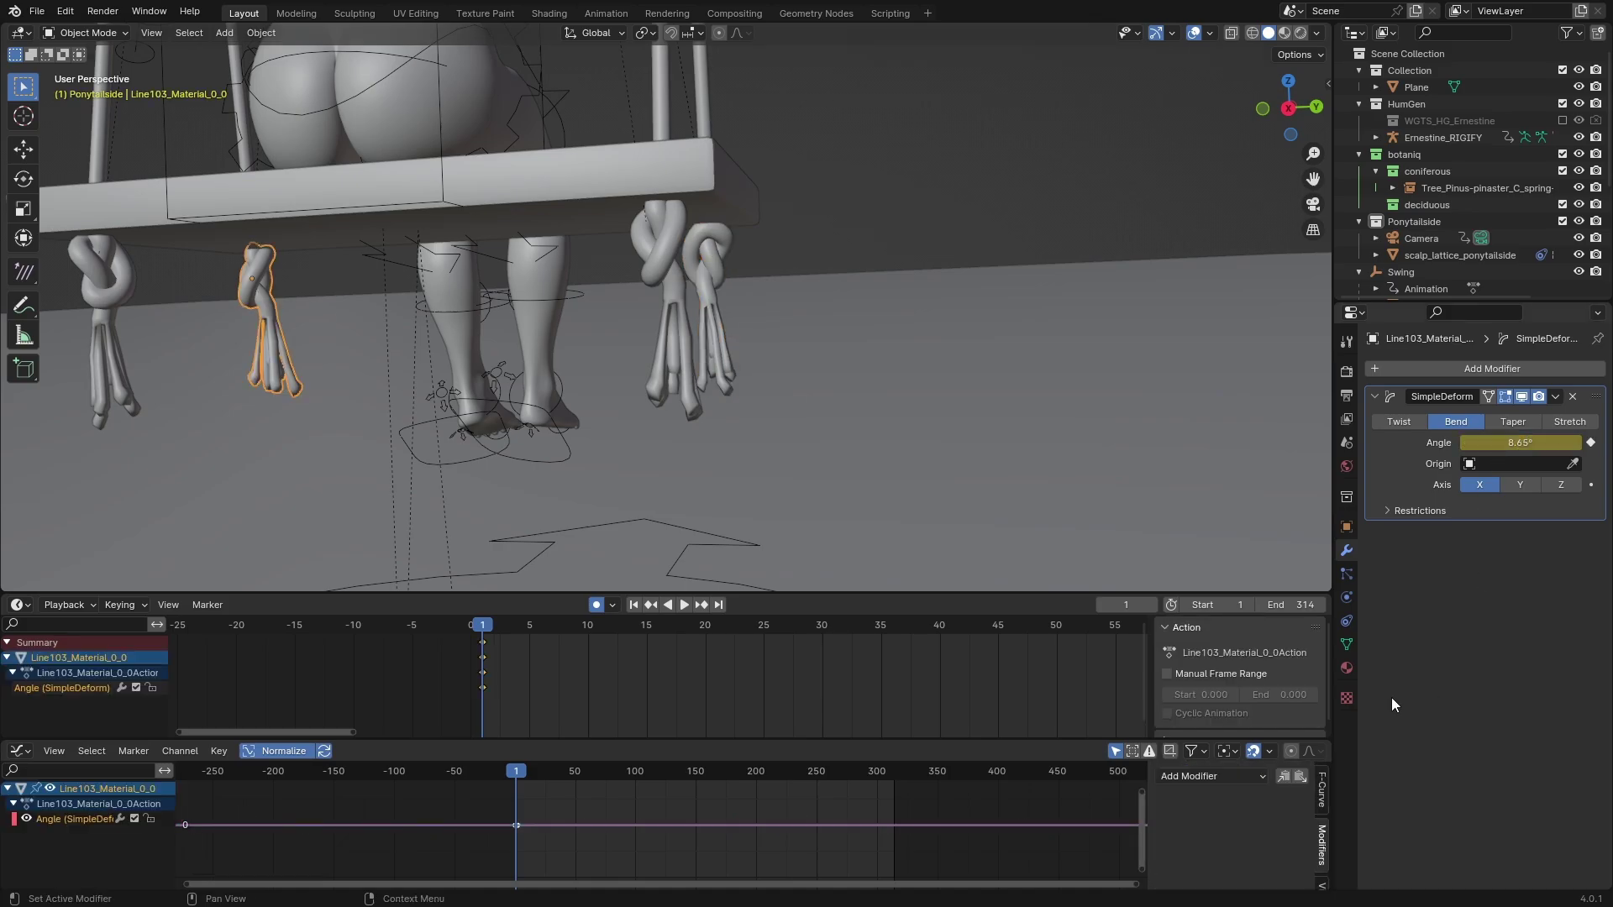
Add a Noise modifier with Scale 22, Strength 0.8 and Offset 115 to the Line102 rope knot's bend angle and play the animation.
scroll(1248, 854, down, 2)
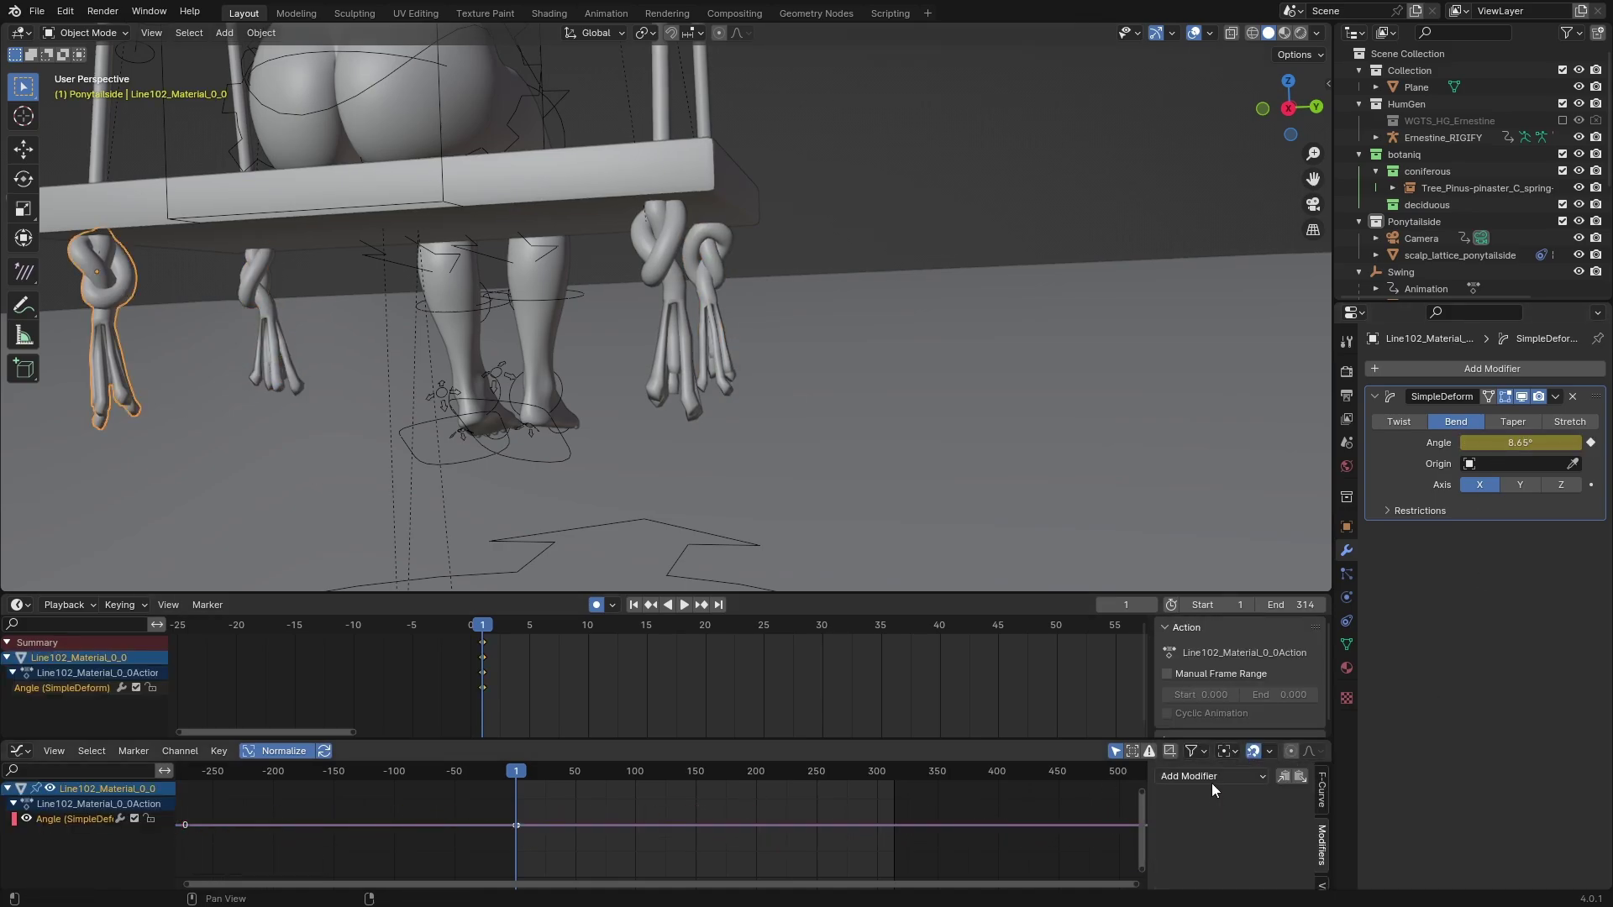
click(1211, 776)
click(1210, 865)
click(1260, 869)
text(.8)
key(Return)
scroll(1197, 874, down, 1)
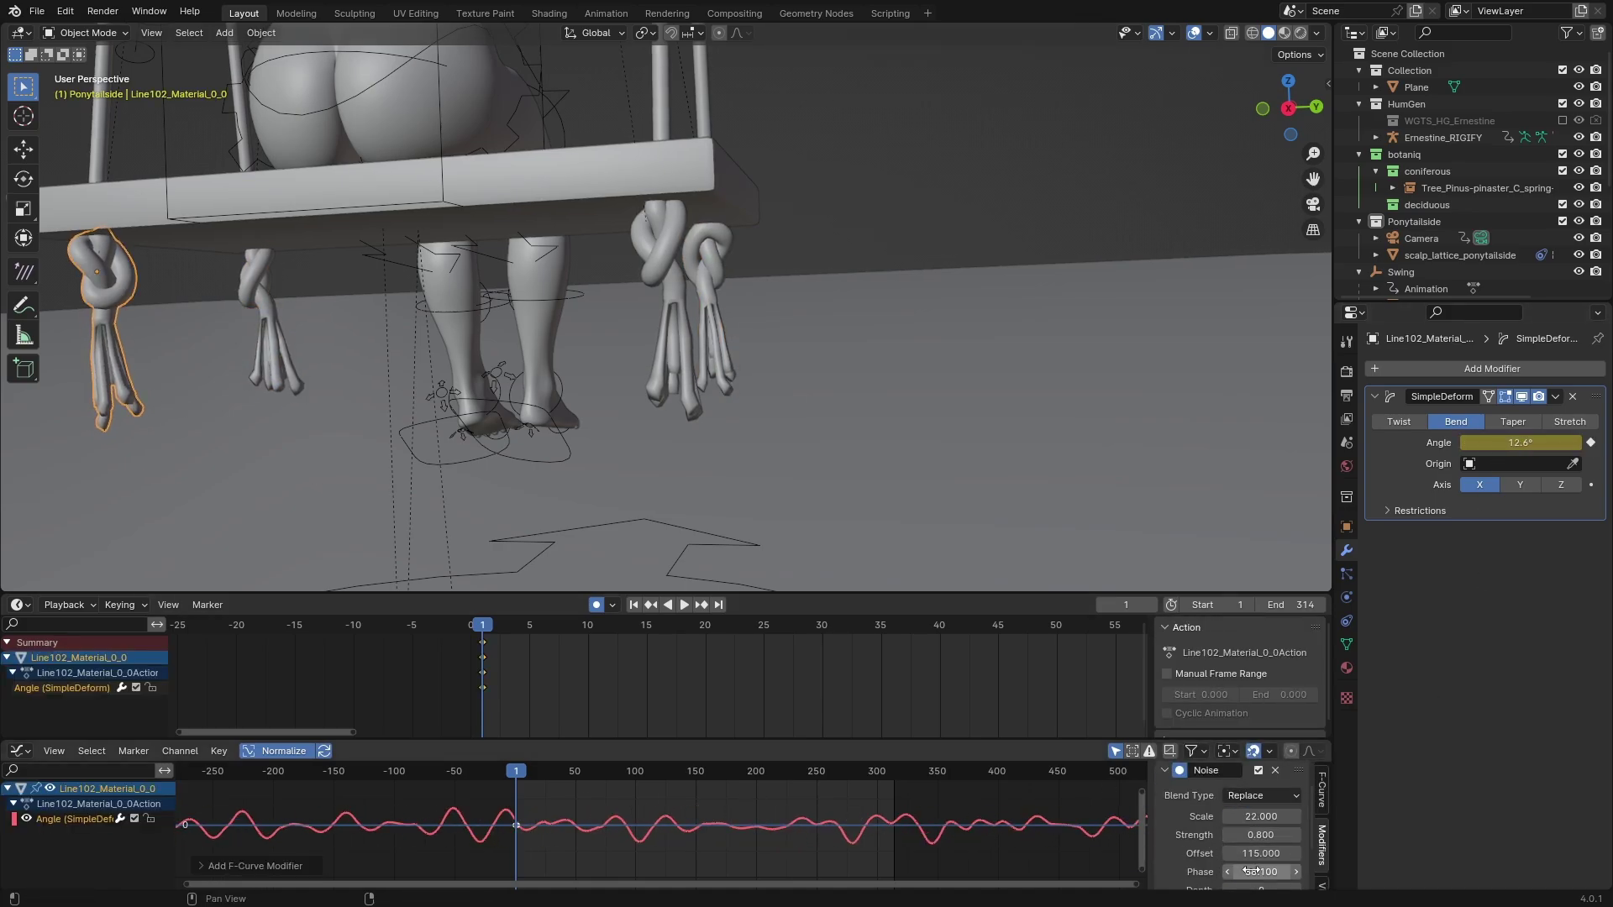
key(space)
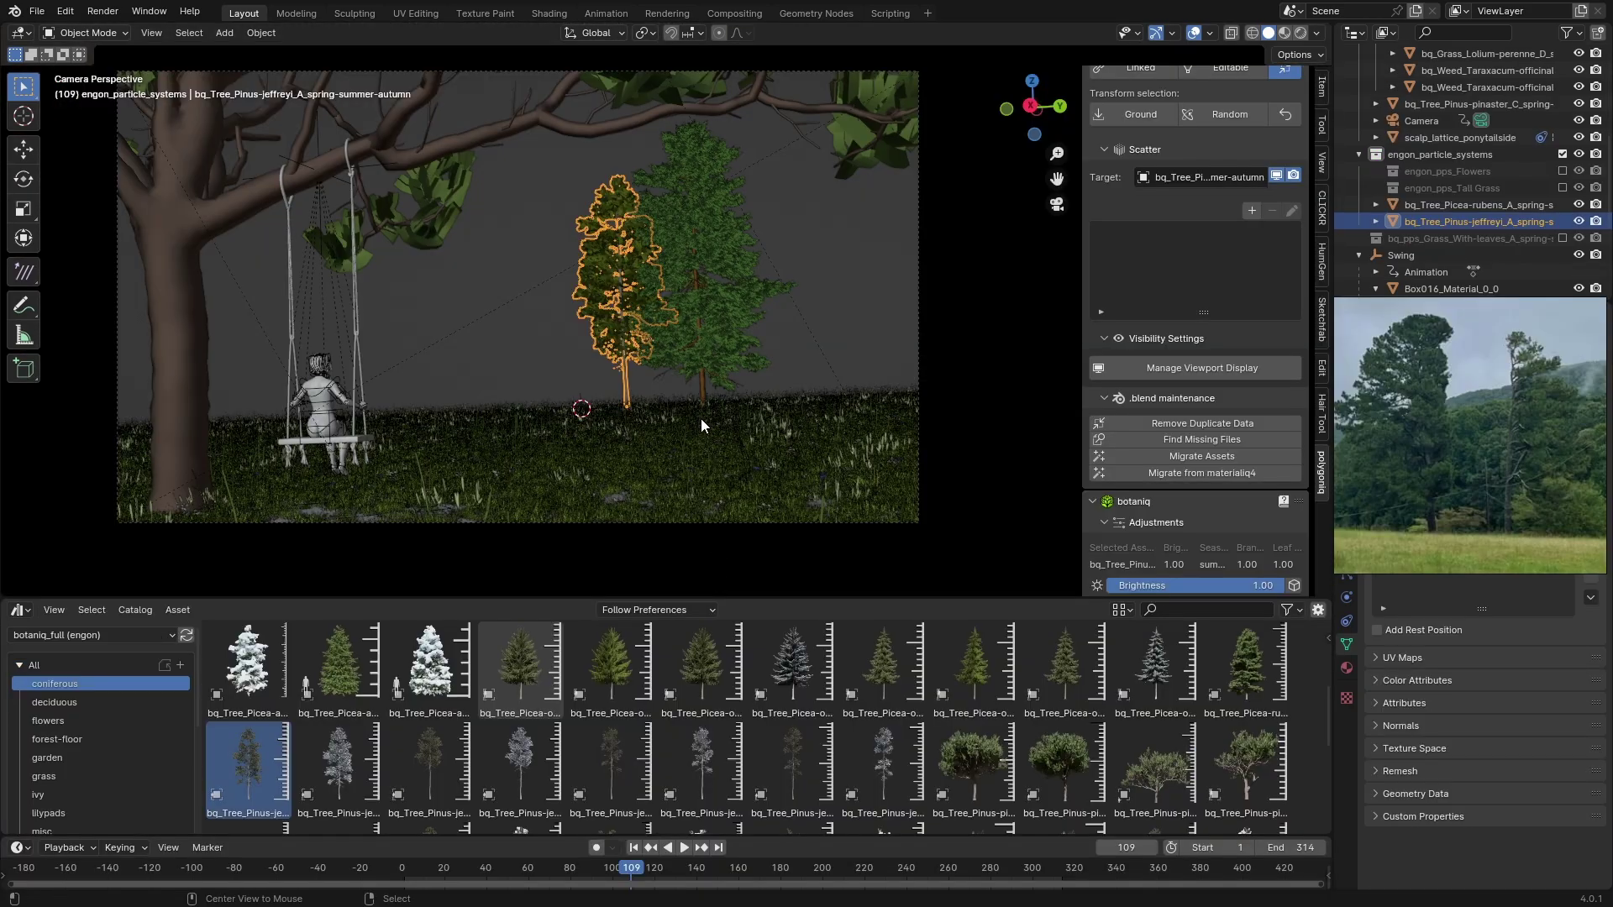
Duplicate the Pinus jeffreyi tree to the other side of the spruce and randomize the botaniq animation offset.
key(shift+d)
click(813, 375)
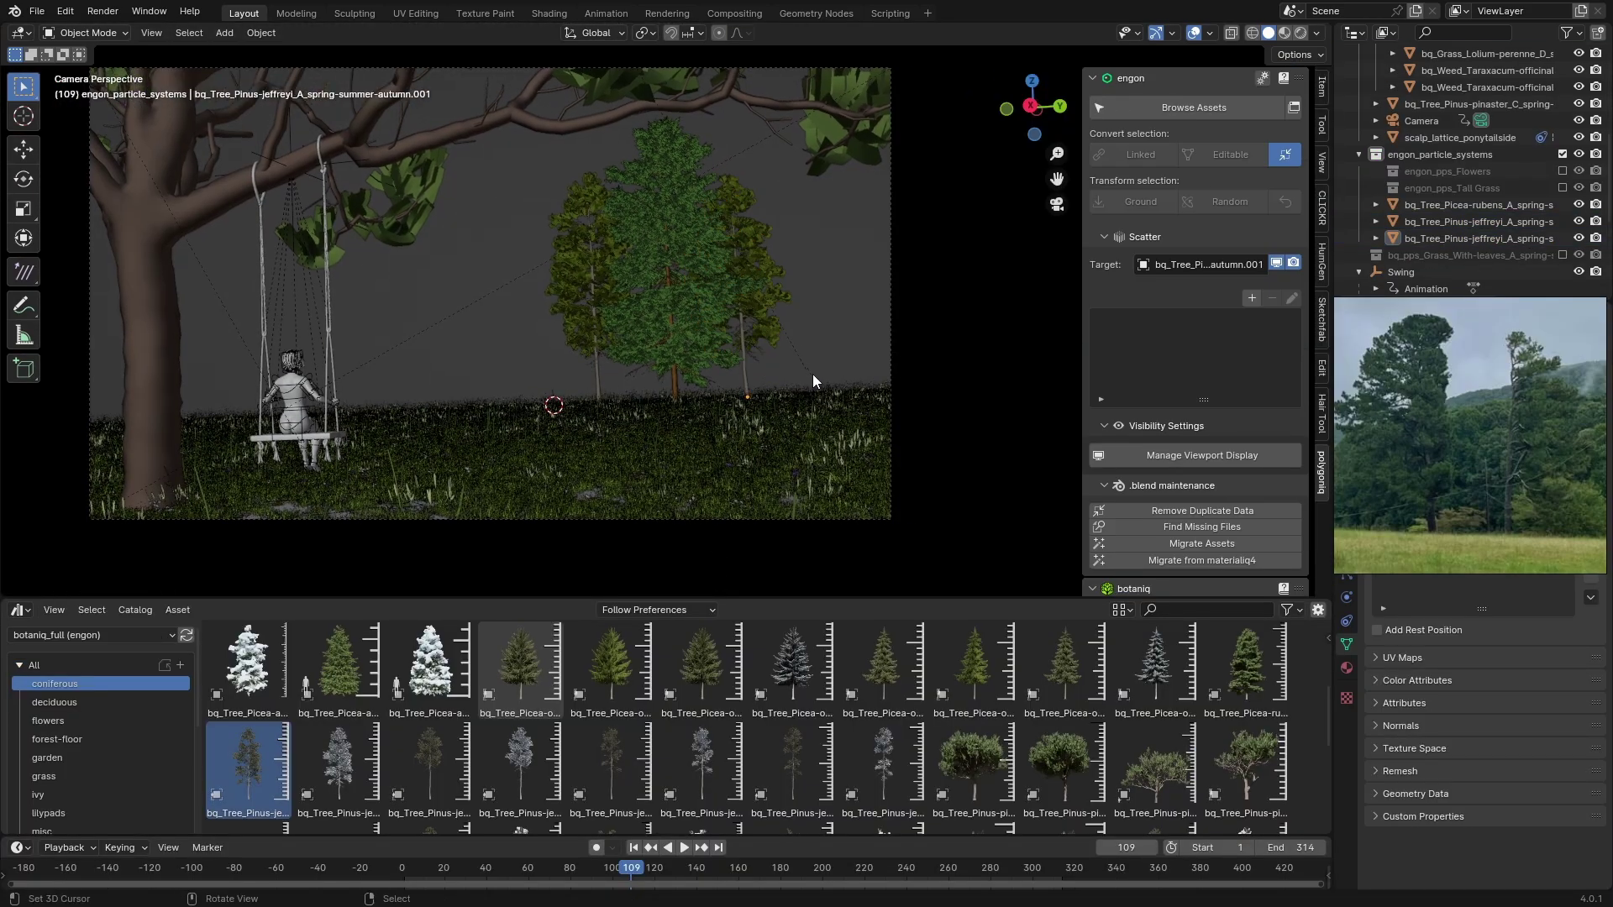
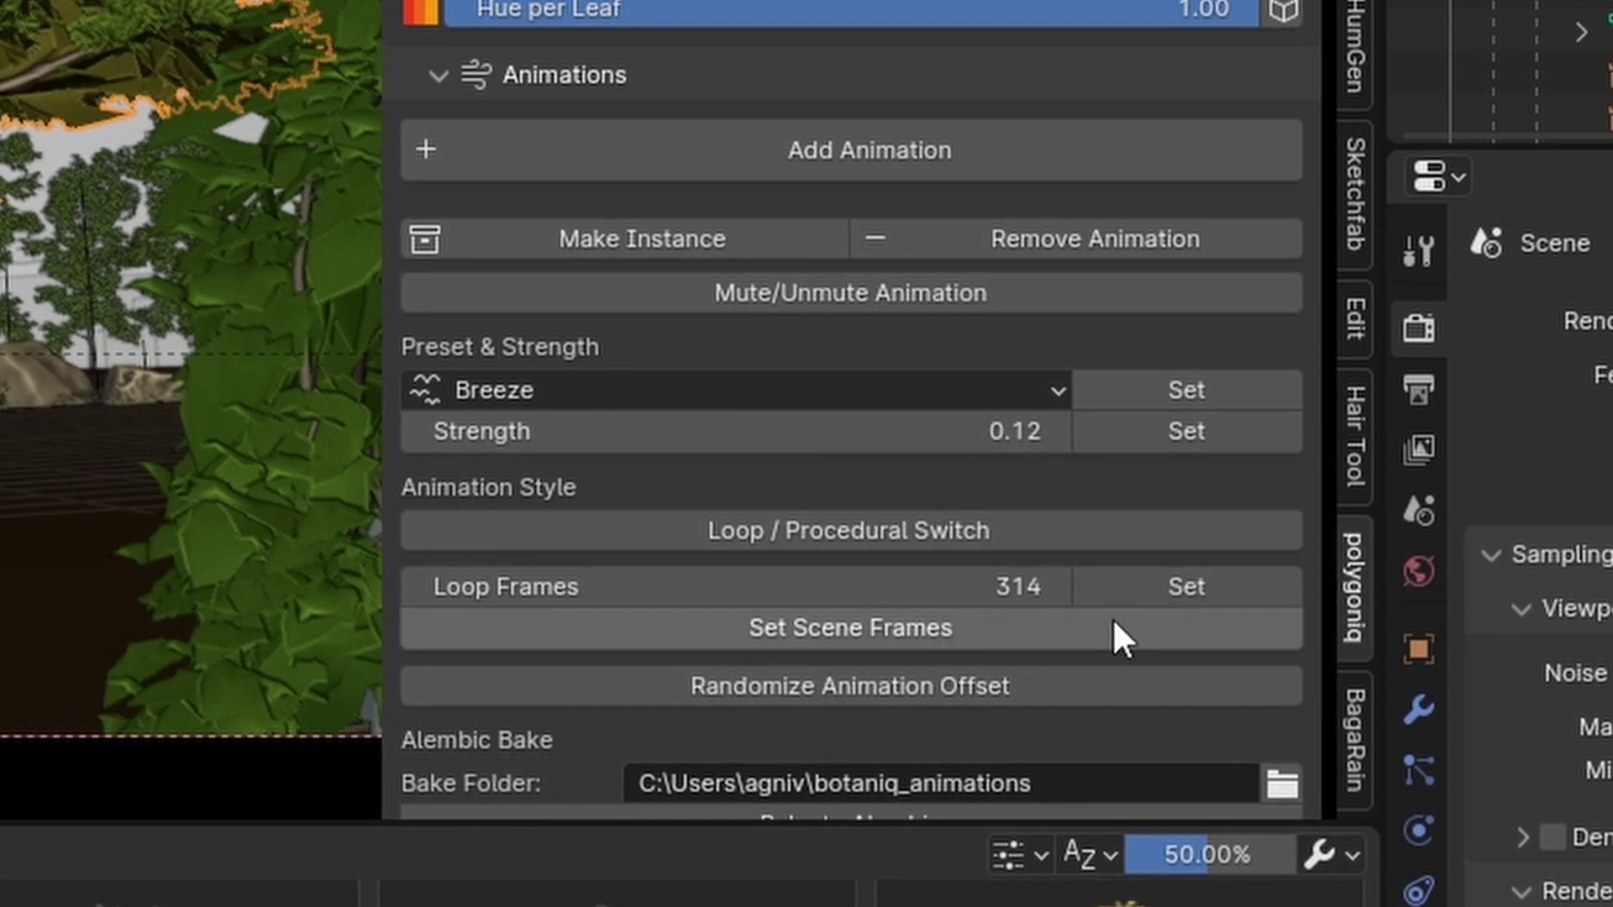
click(1086, 665)
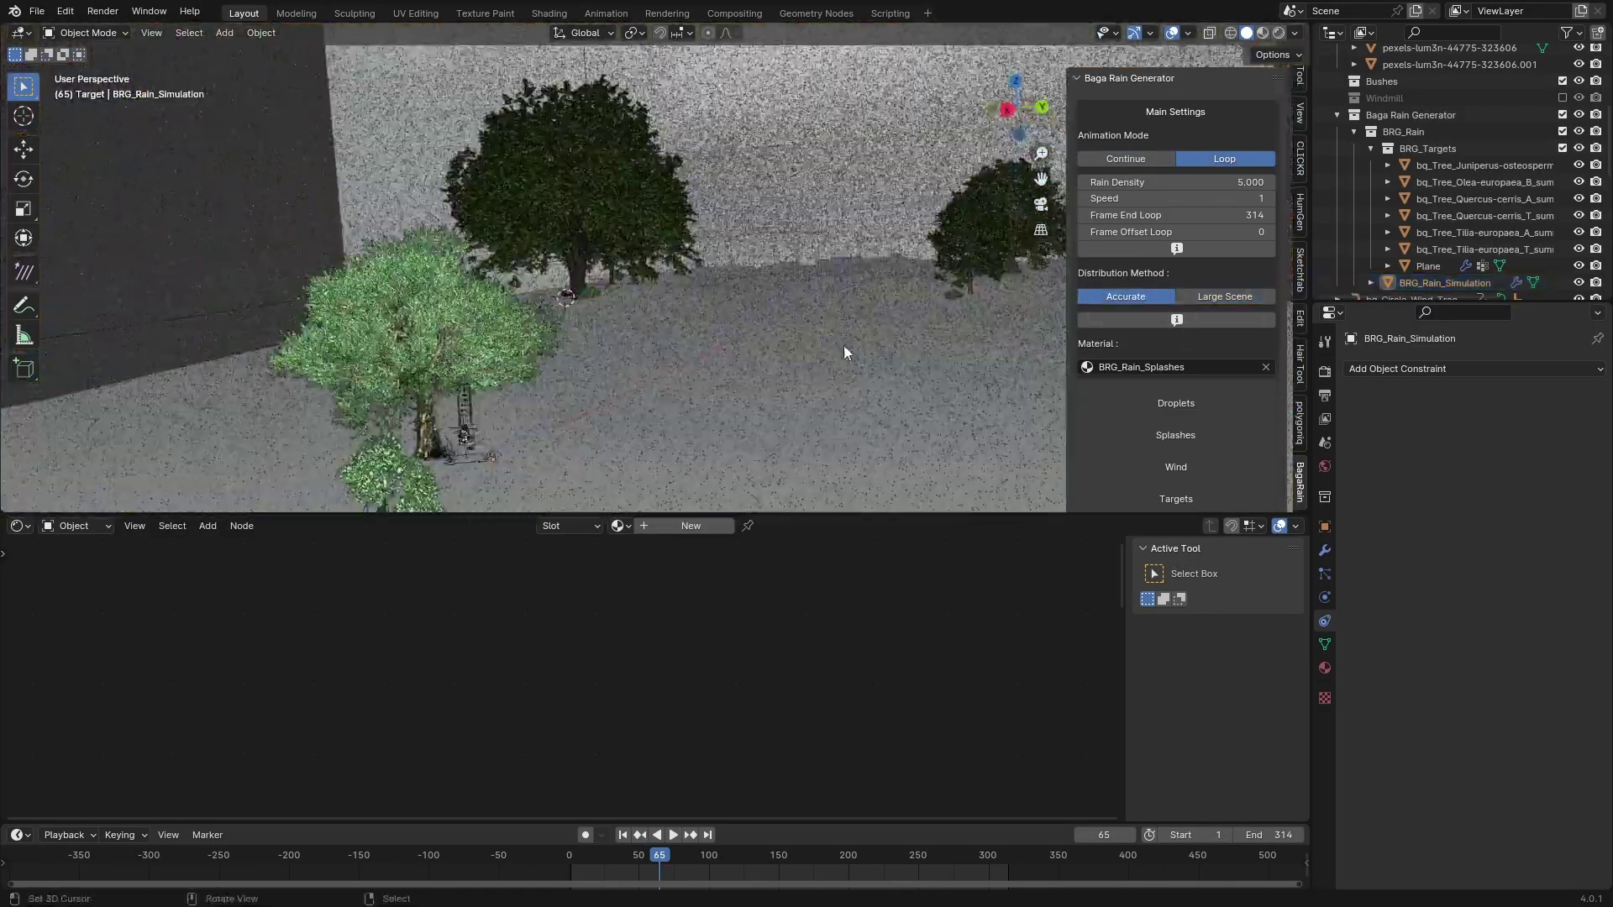
View the rain simulation through the scene camera and open the rain generator's Droplets settings.
key(KP_0)
click(1176, 404)
scroll(1176, 336, down, 5)
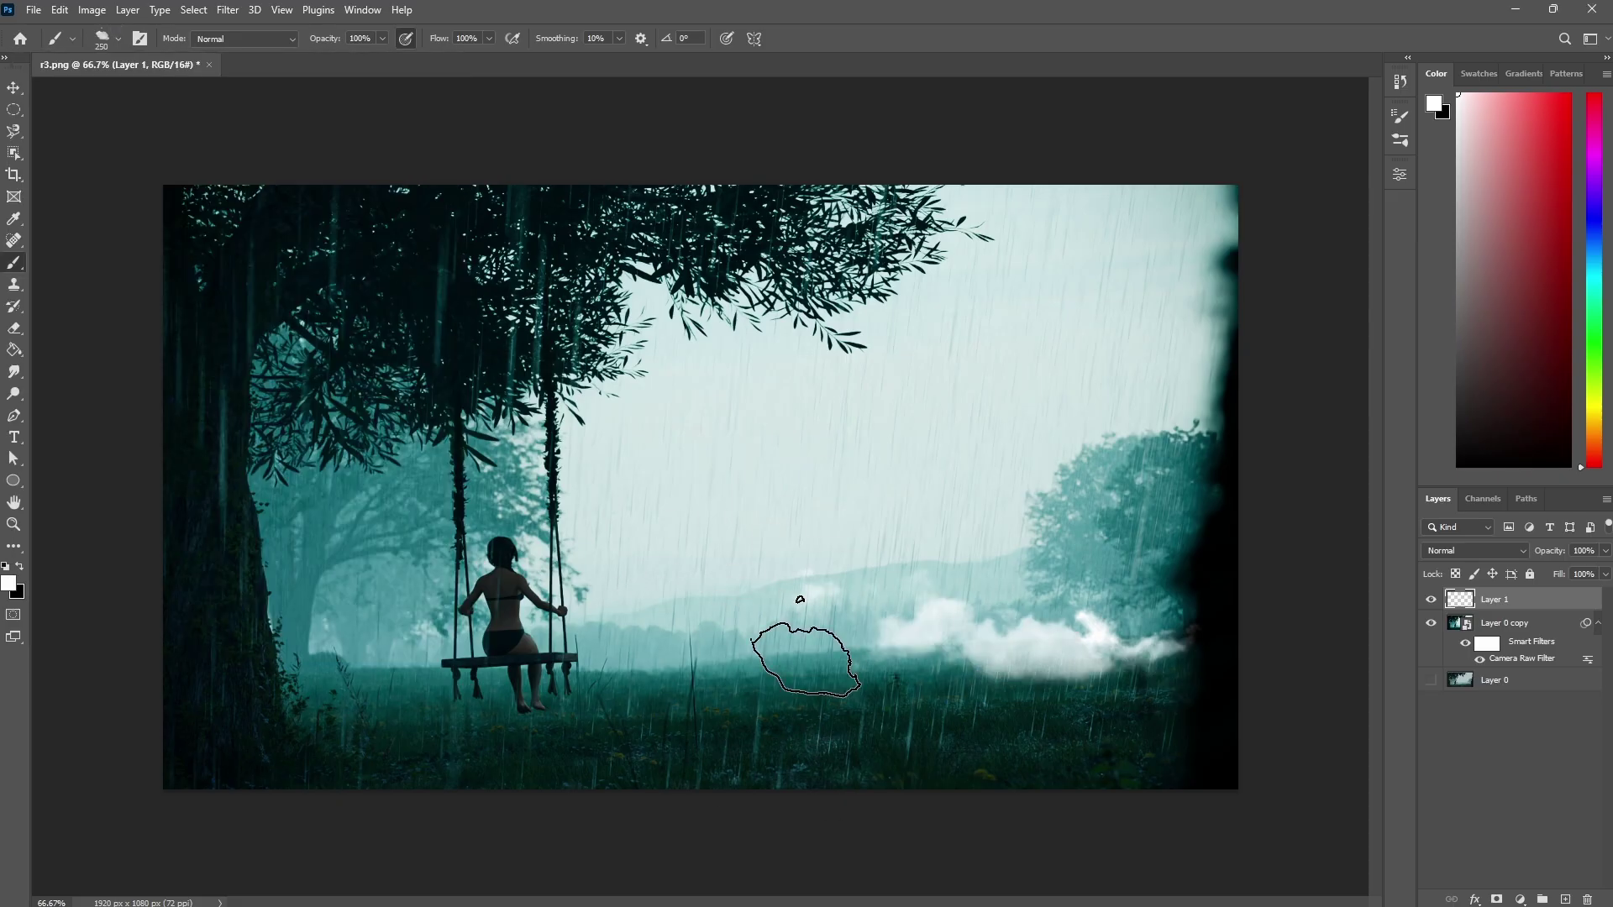
Switch to Photoshop, undo the white cloud stroke, set Layer 1 to Soft Light at 75% fill, and open the rain layer's blend modes.
key(ctrl+z)
click(101, 38)
key(Escape)
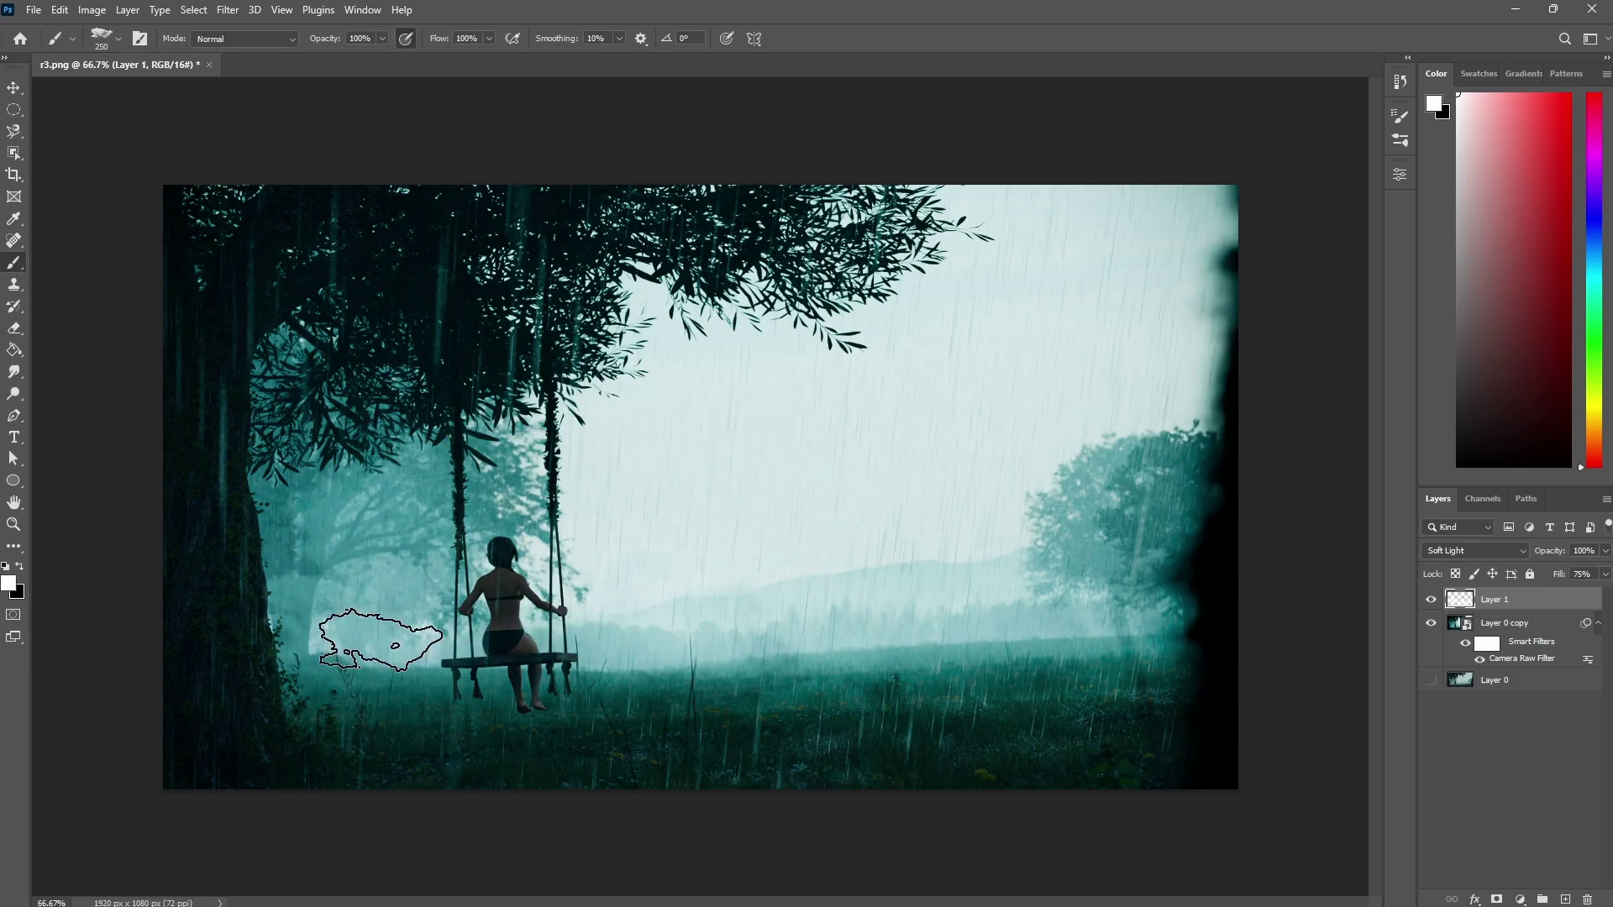
click(1474, 550)
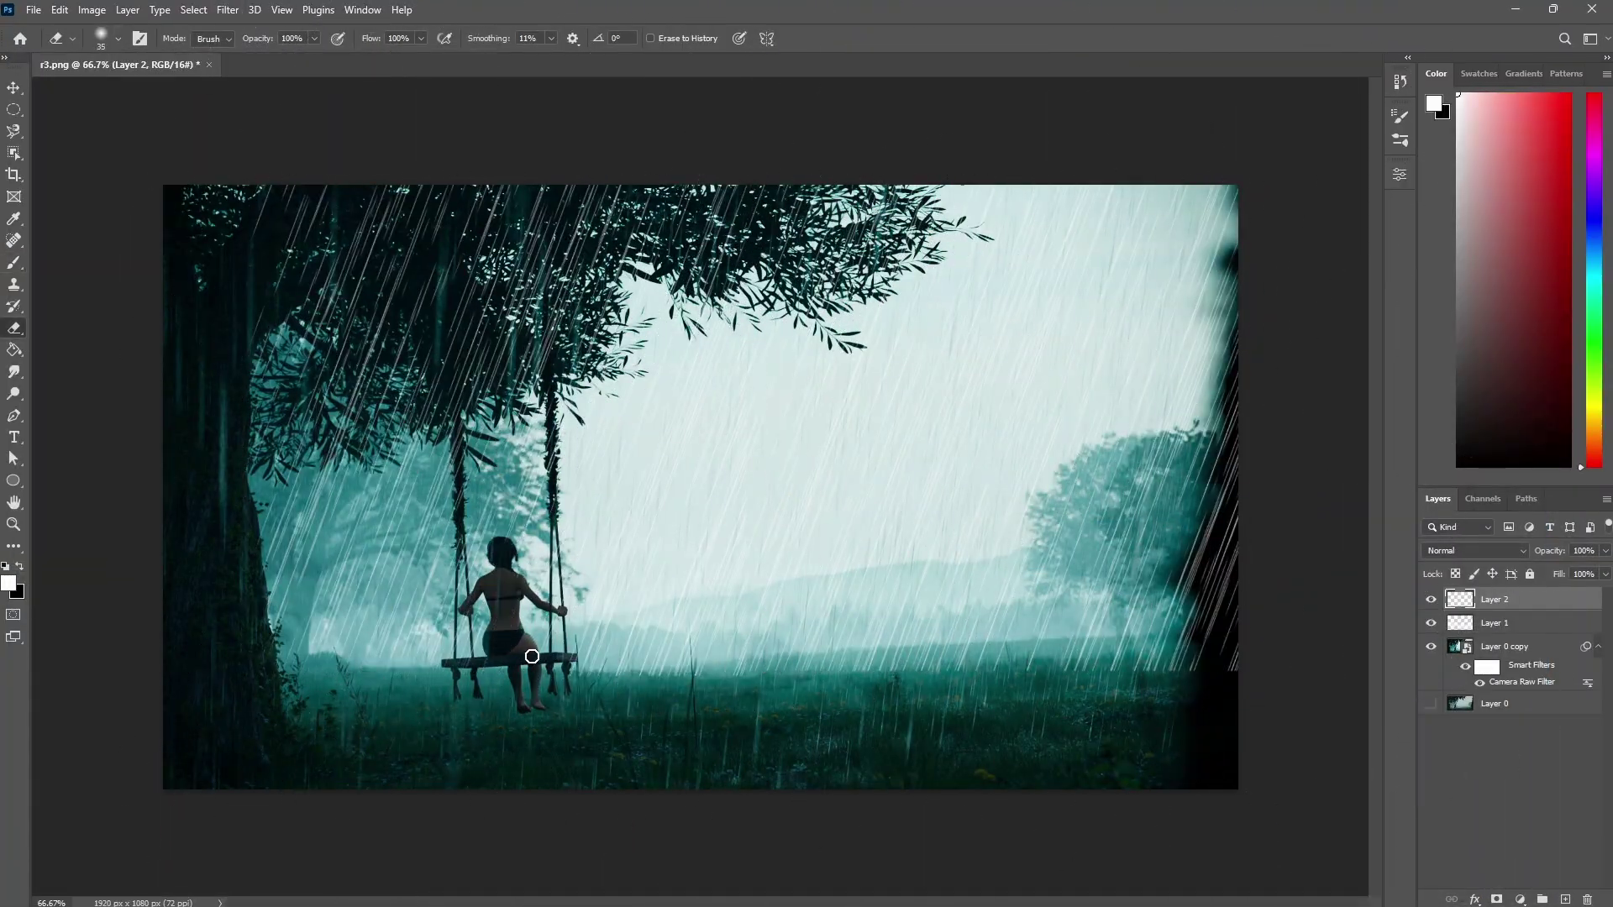
click(1474, 550)
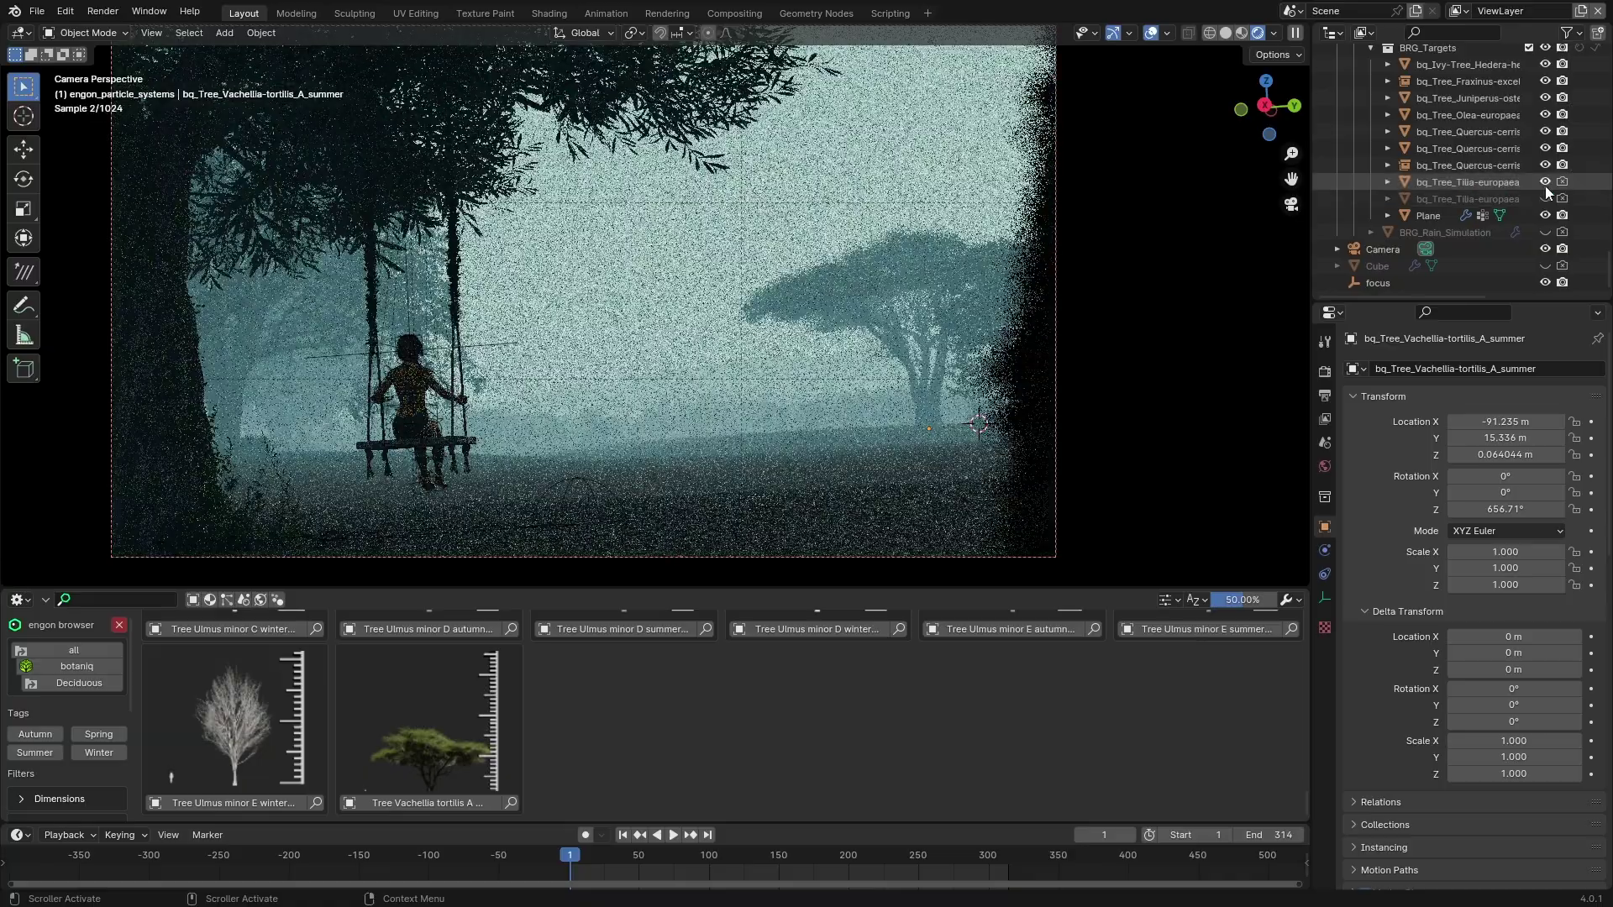
Switch to Blender, save the scene, and frame the selected Robinia tree before returning to the camera view.
key(ctrl+s)
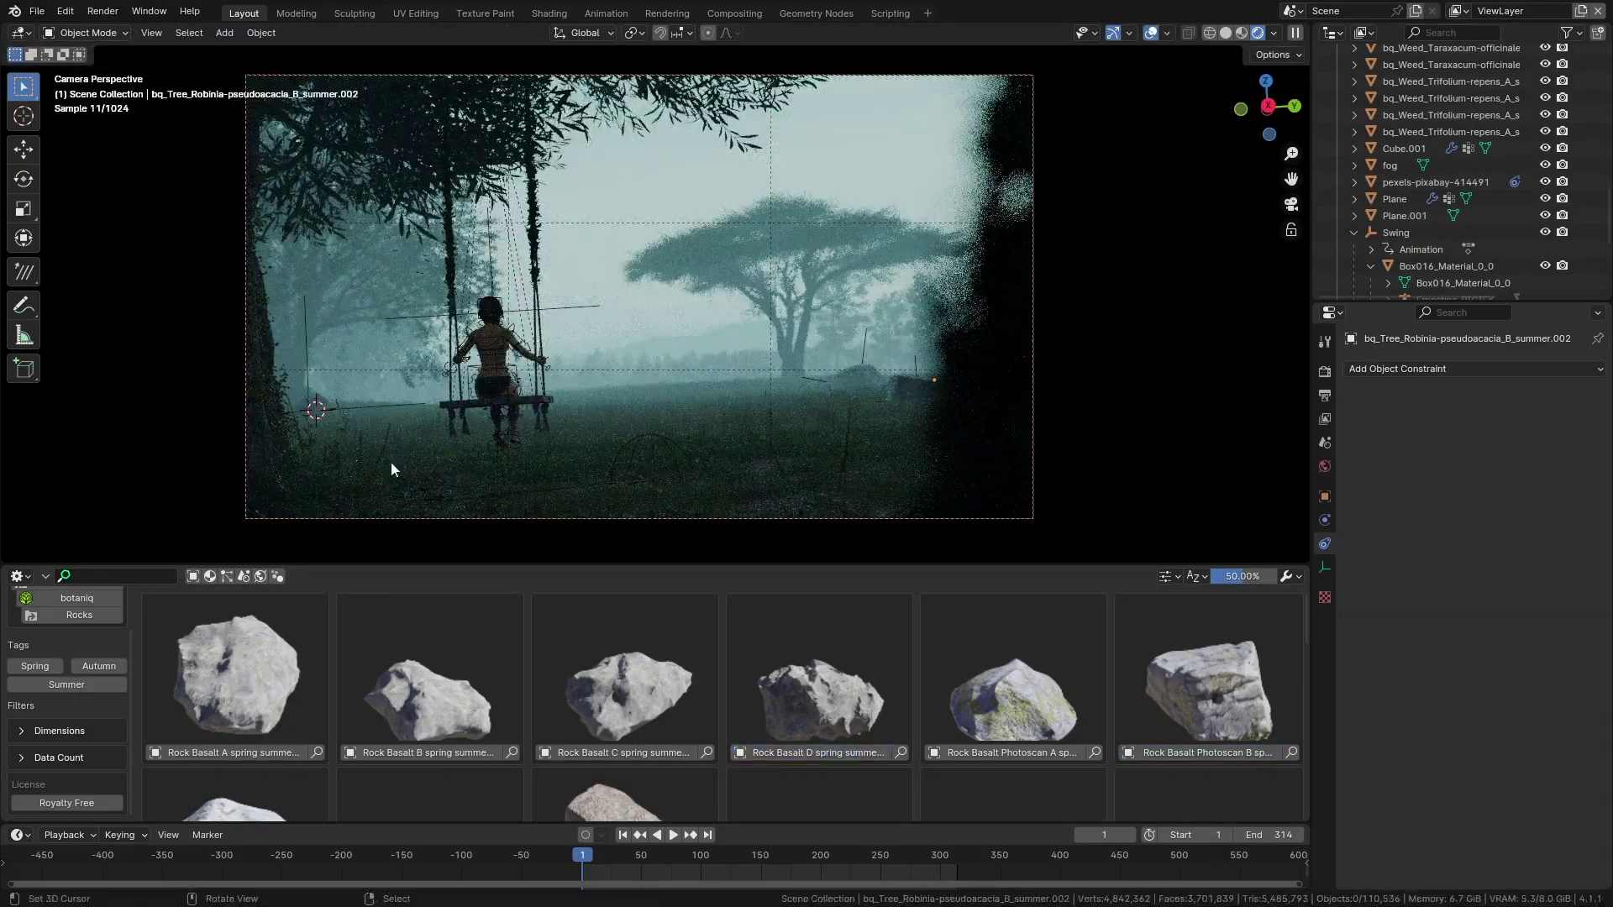
key(KP_Decimal)
key(KP_0)
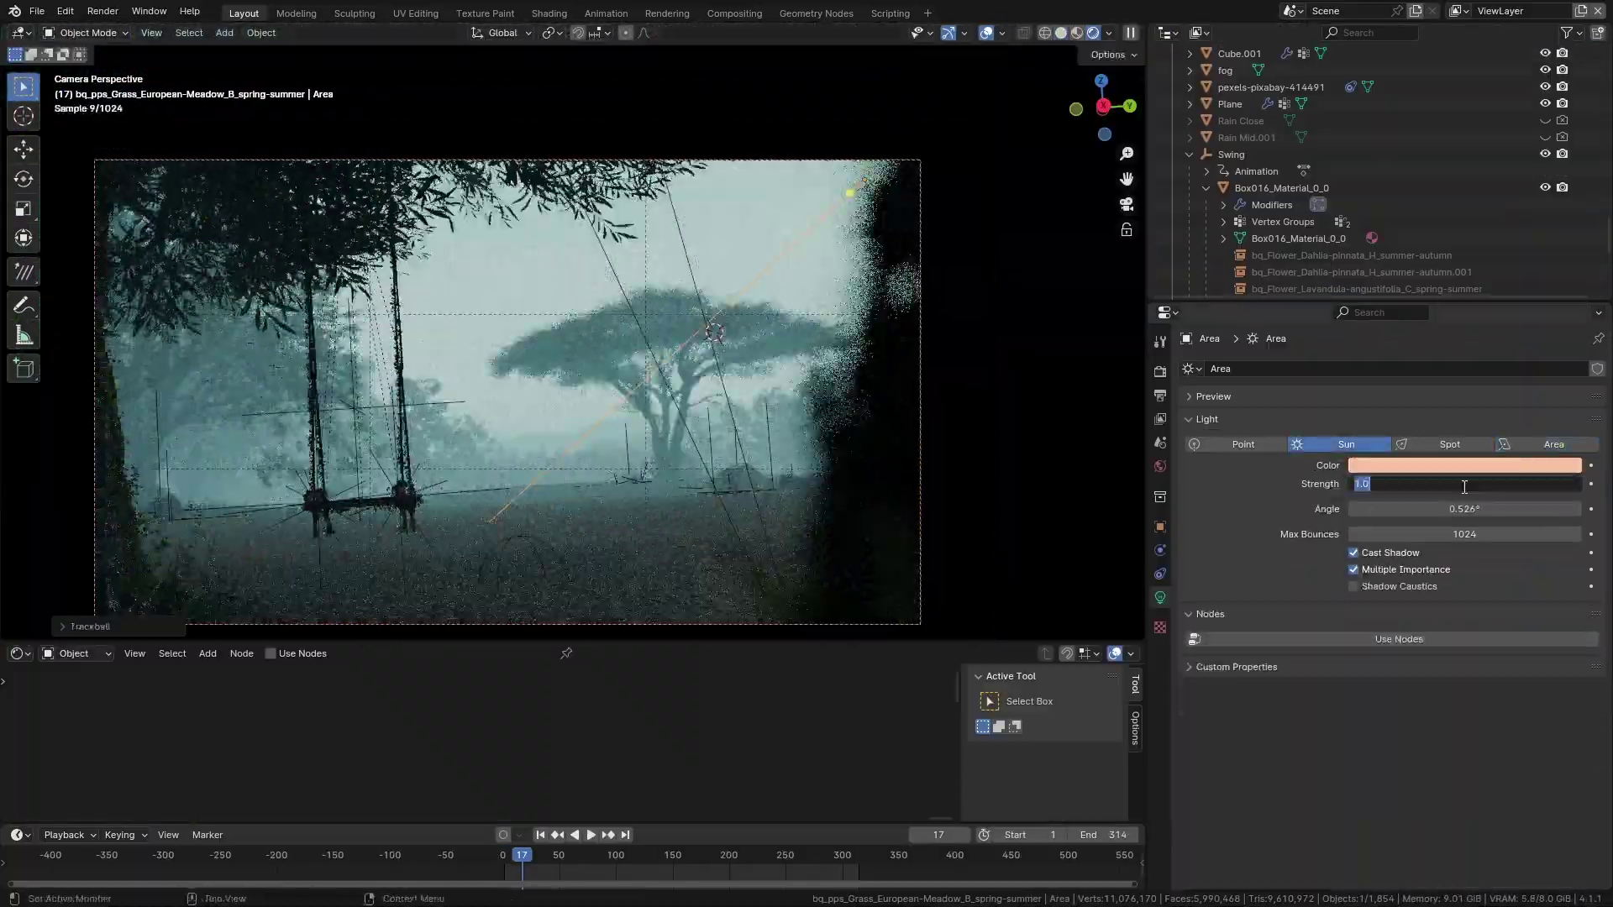
Rotate the peach-coloured light with trackball rotation, make it an Area light, and open its Power for editing.
key(r)
key(r)
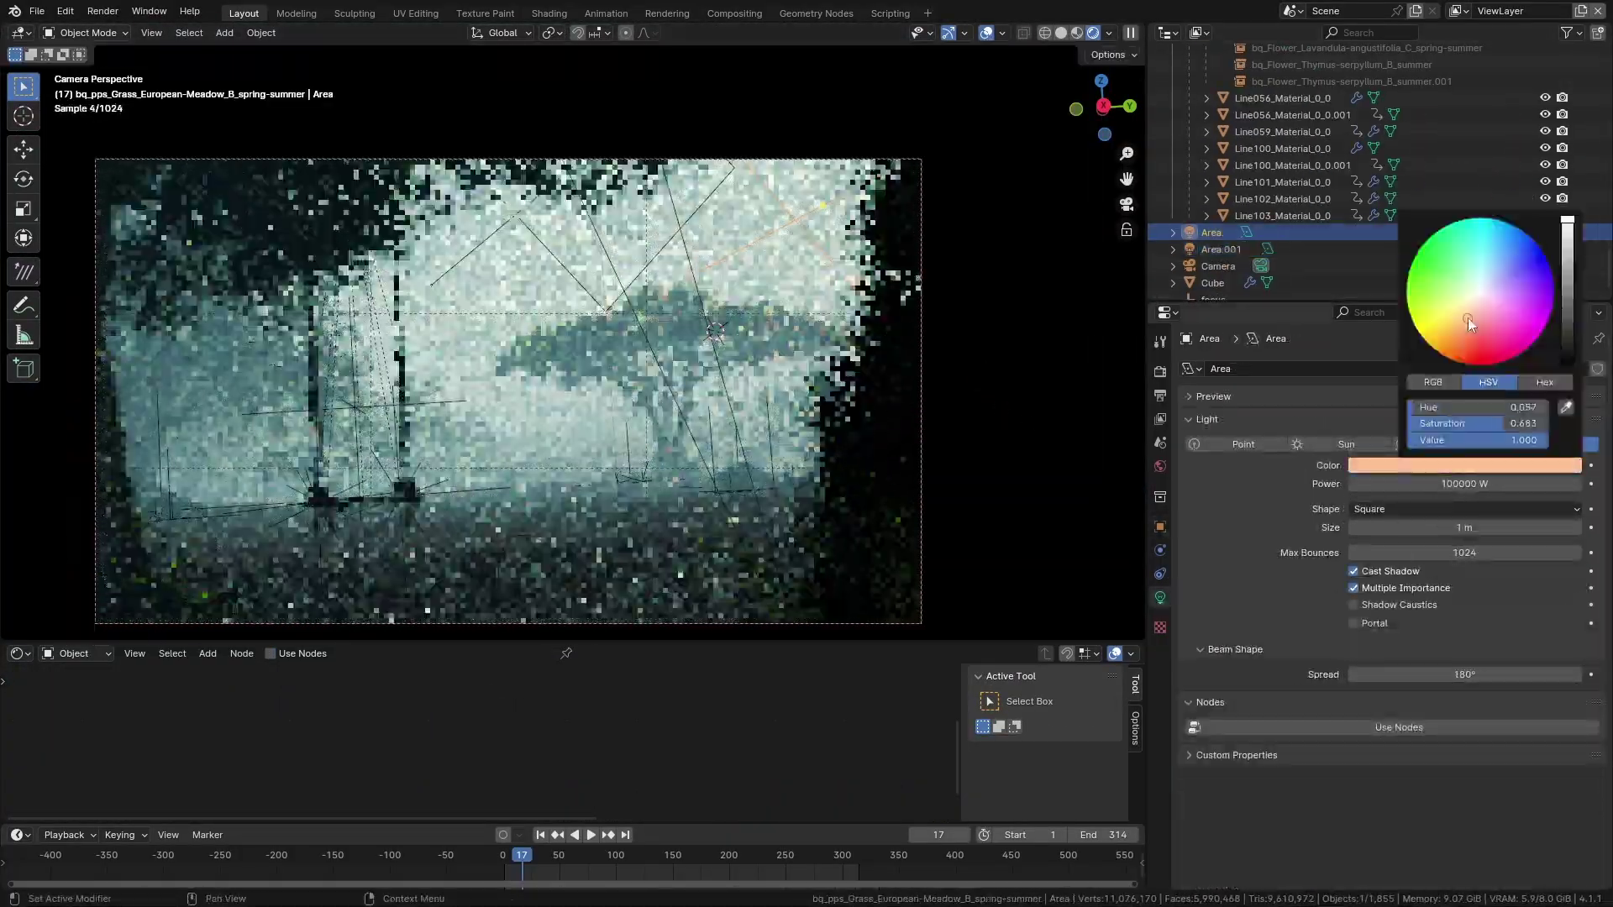
click(1450, 486)
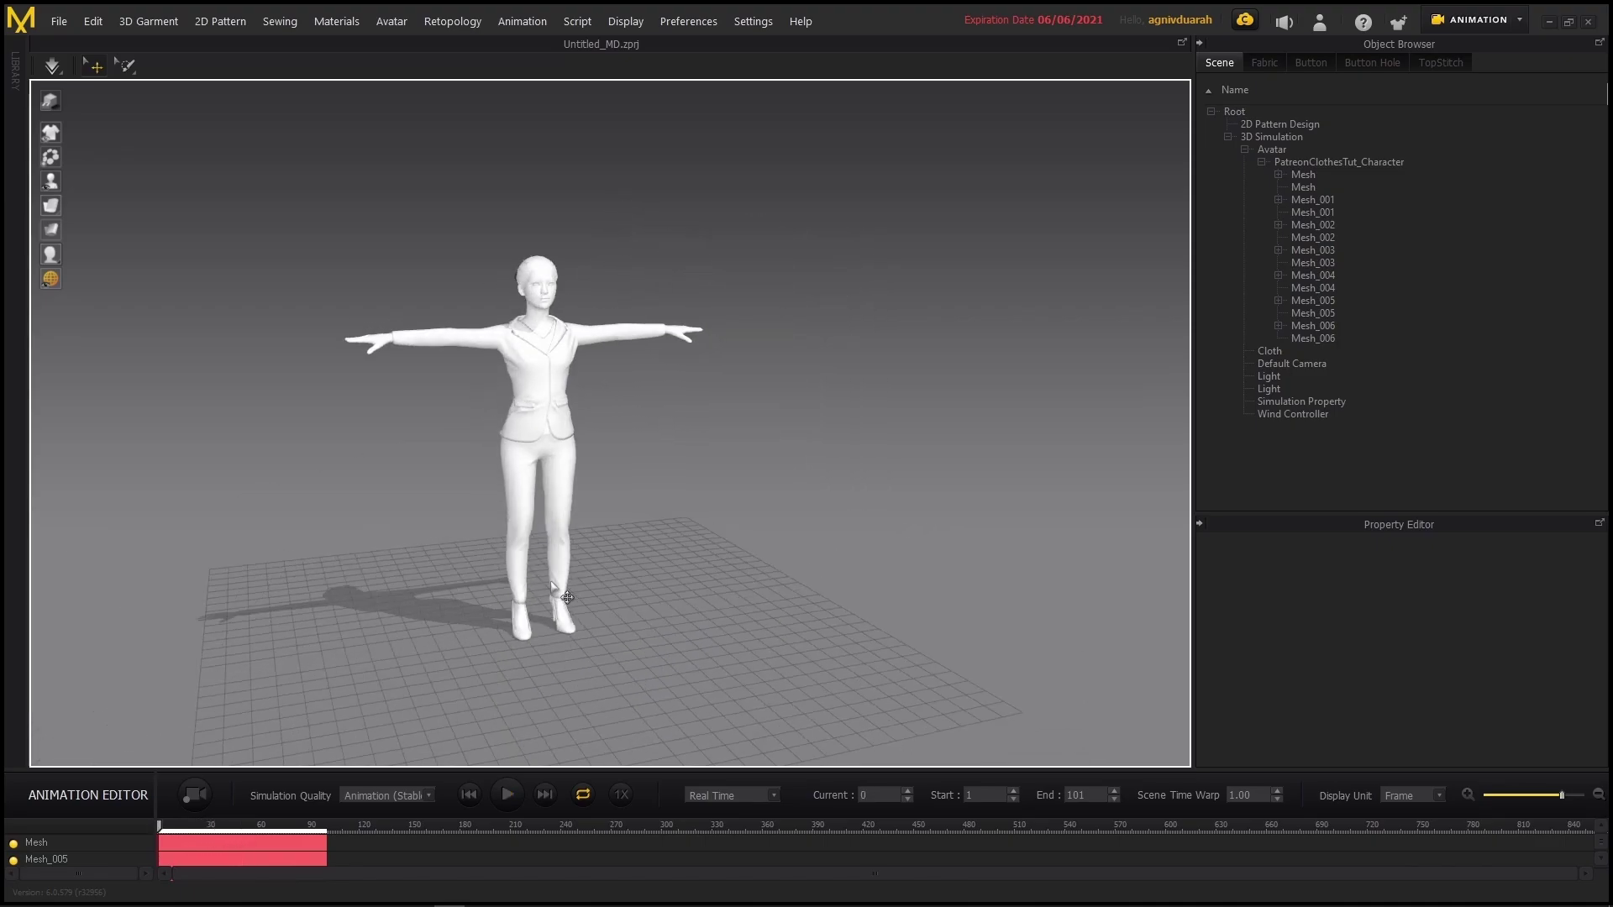
Switch to Marvelous Designer and start recording the clothed avatar's simulation in the Animation Editor.
scroll(546, 566, up, 2)
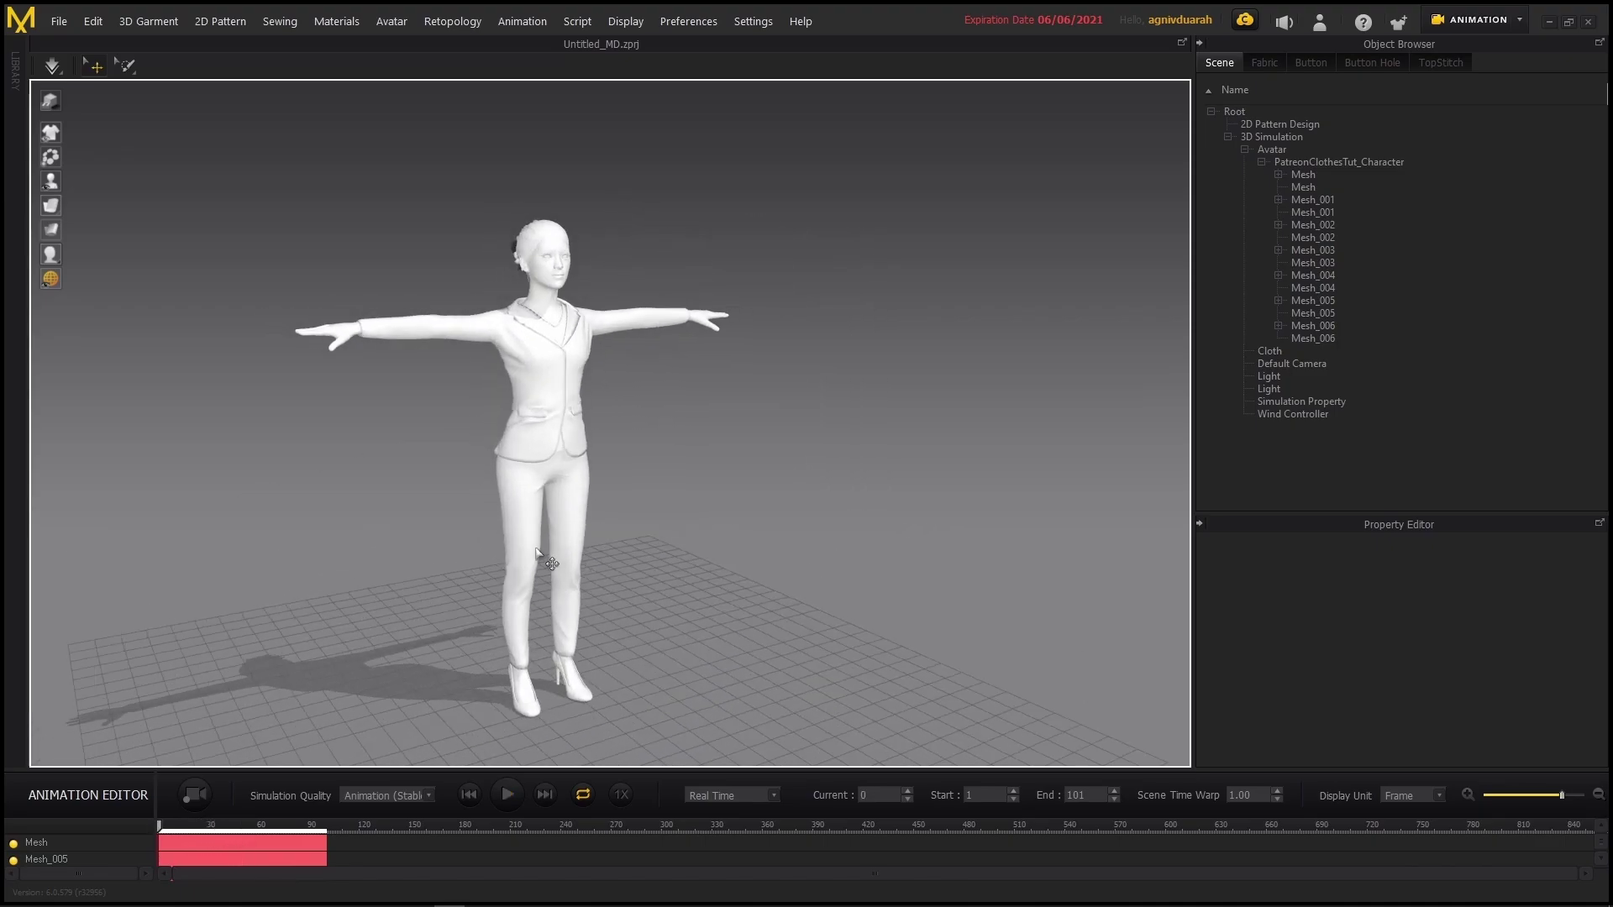
scroll(536, 551, up, 2)
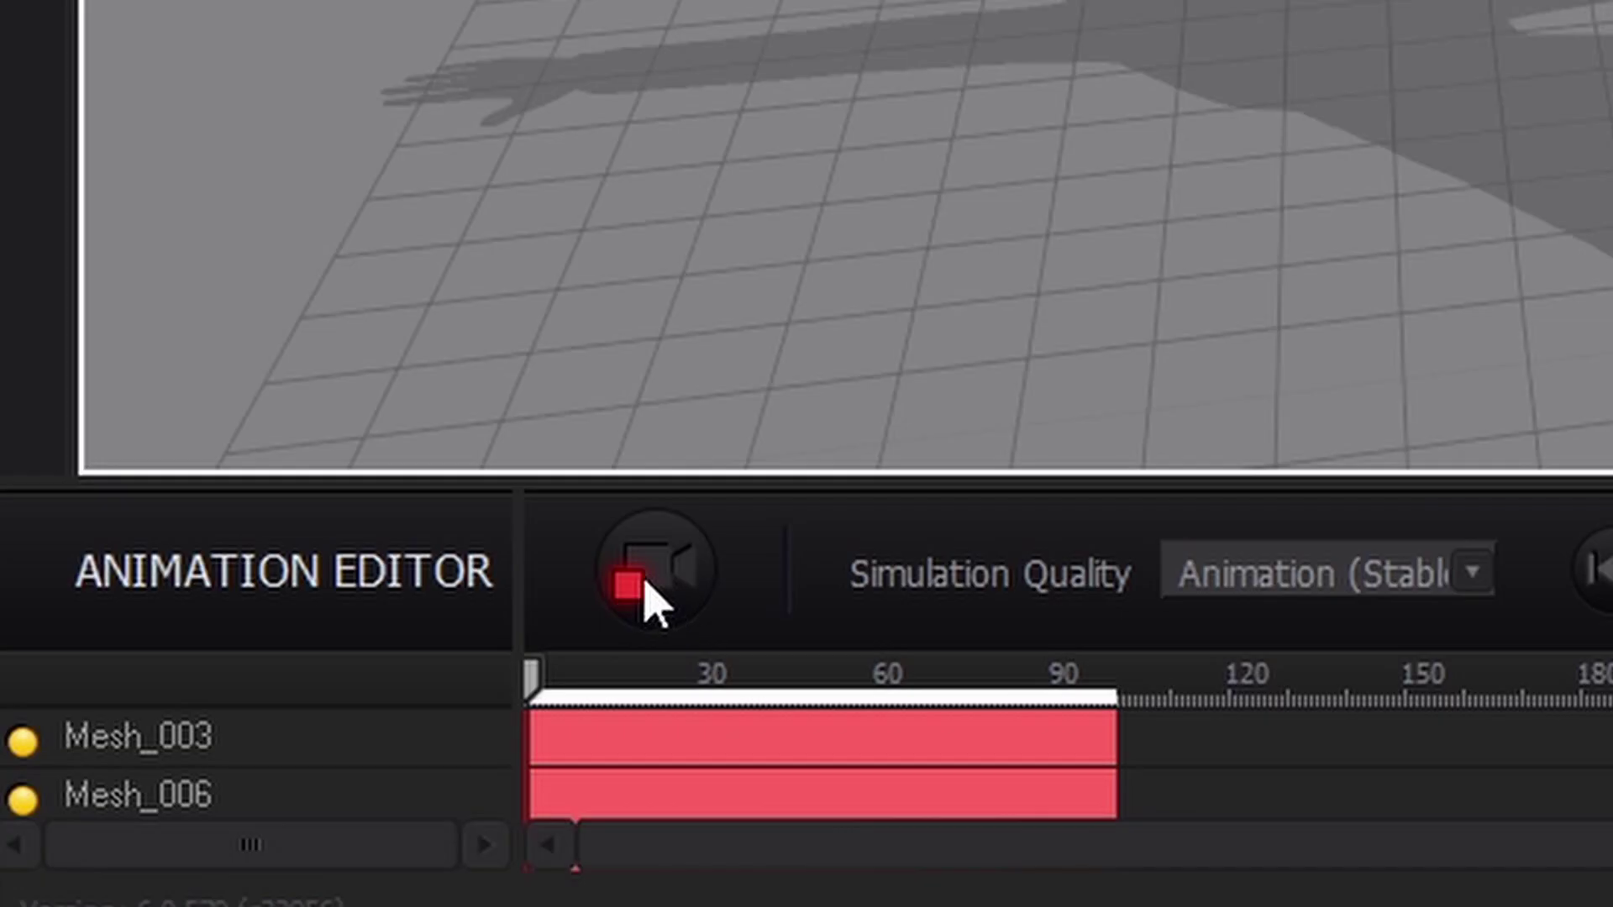
click(194, 794)
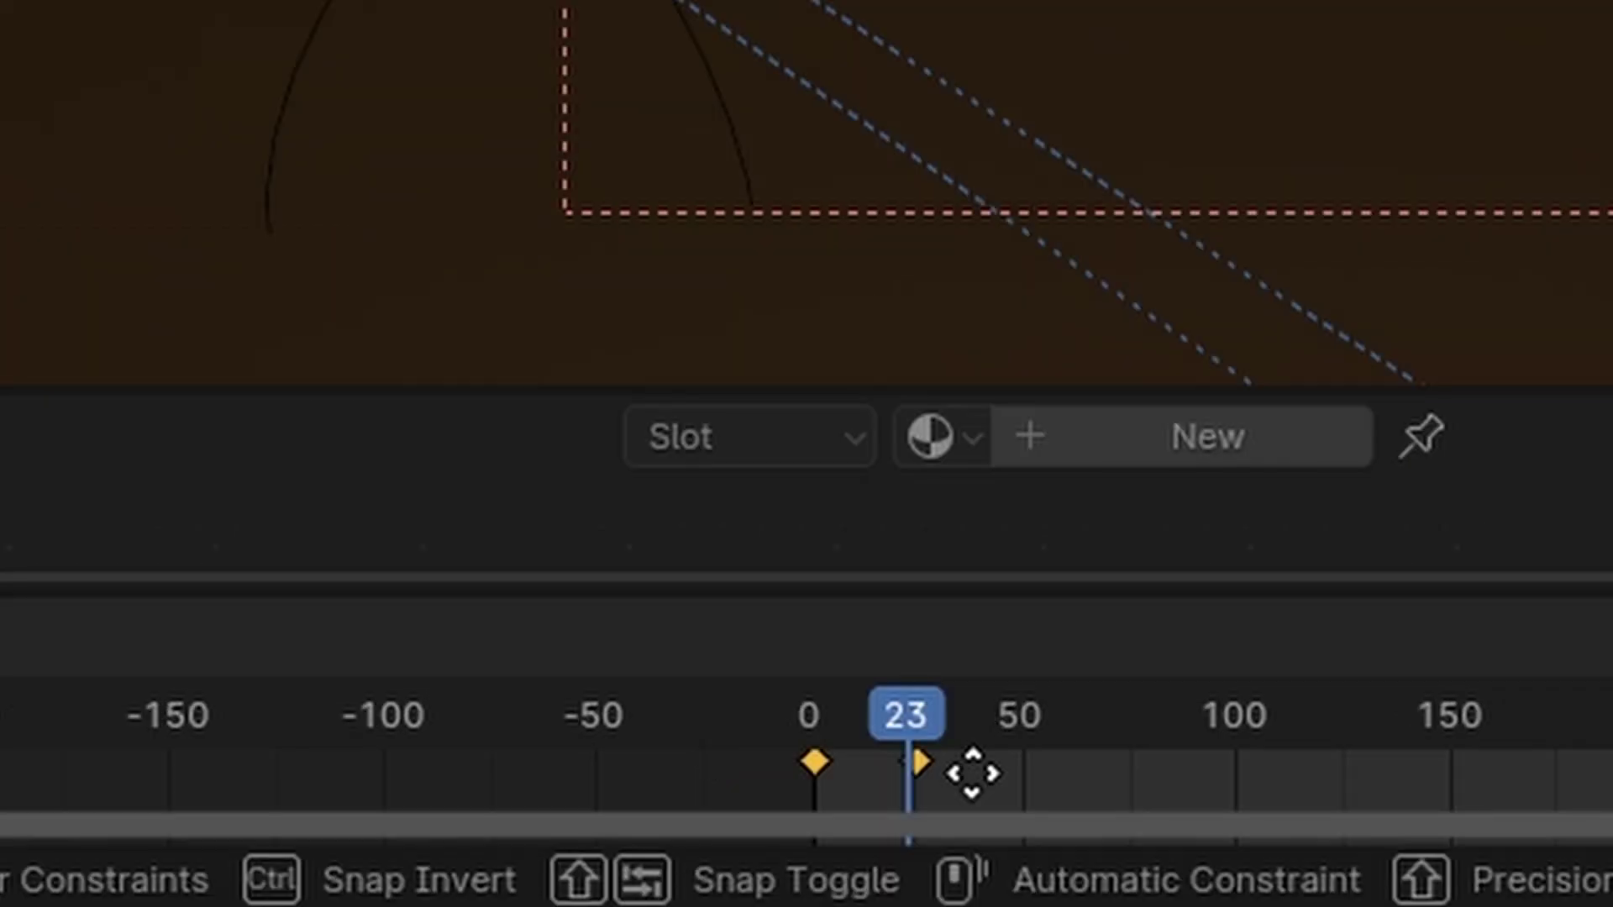
Switch to Blender, shift the character's second pose keyframe to about frame 25, and look over the rig's standing pose.
click(984, 802)
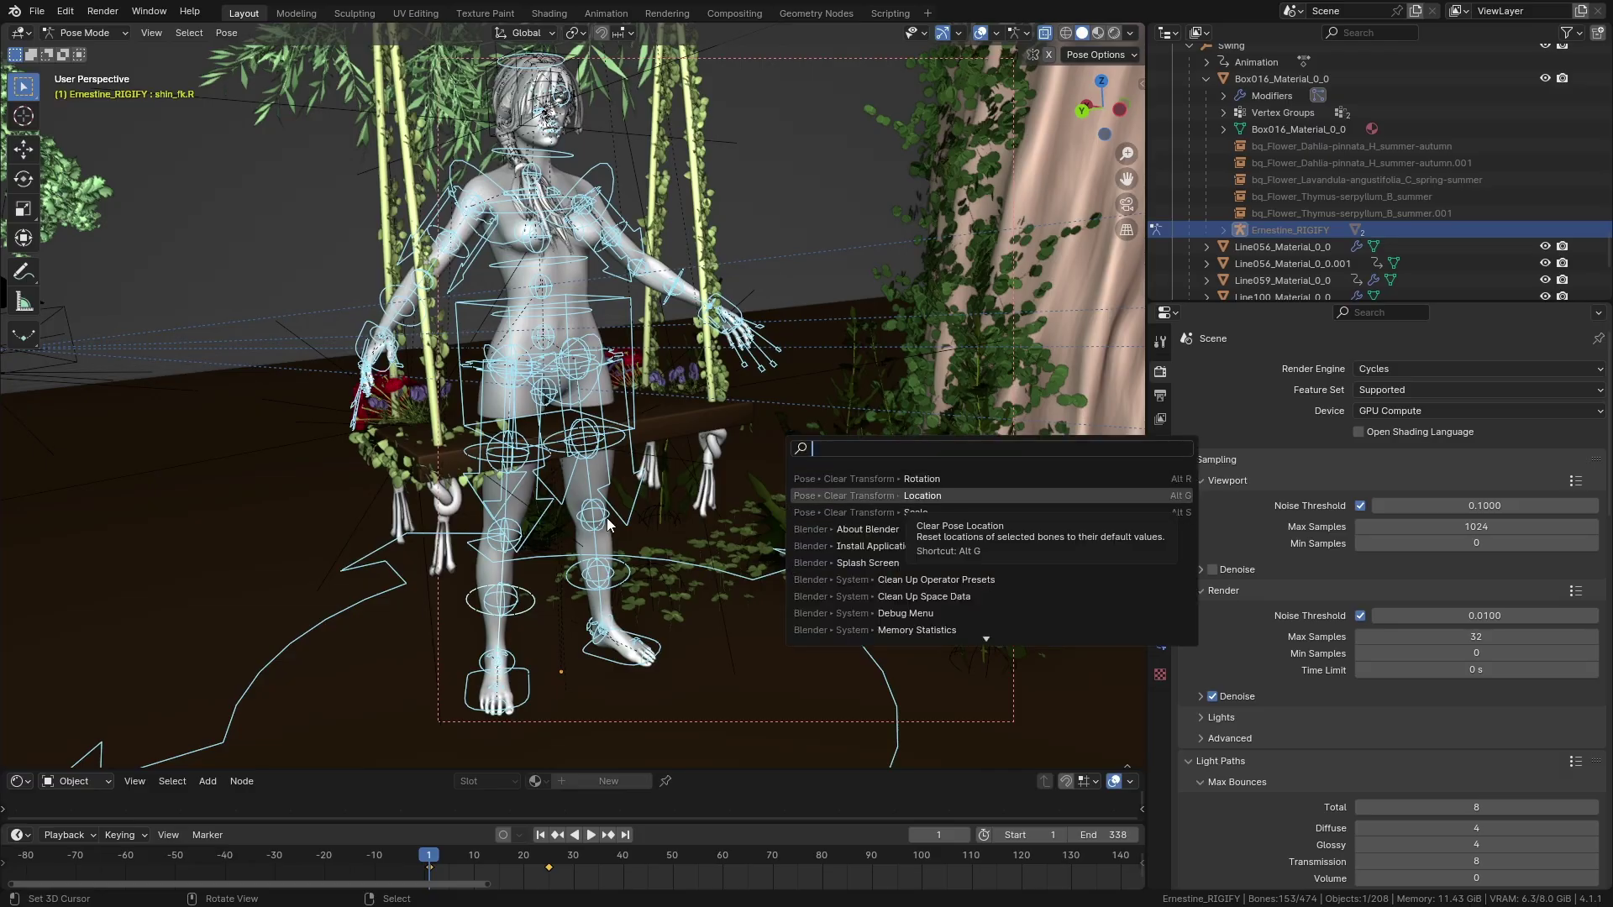
scroll(606, 517, up, 5)
scroll(607, 517, down, 5)
scroll(696, 527, up, 2)
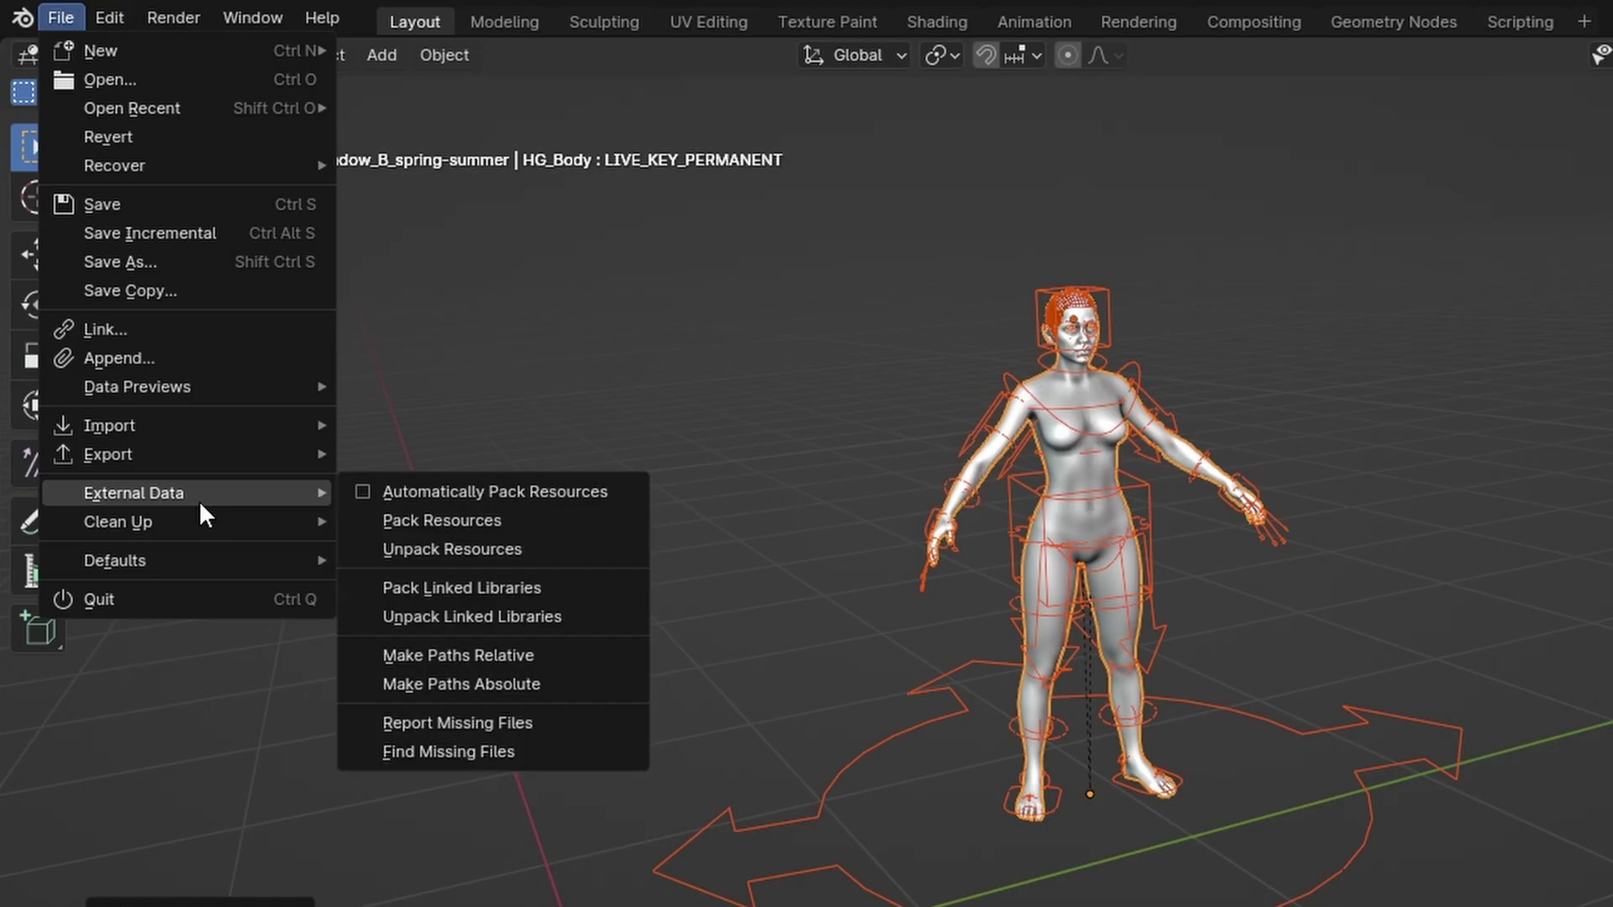
Switch to Marvelous Designer, import the character's Alembic file in metres at 100% scale, and play its animation from another angle.
mouse_move(141, 450)
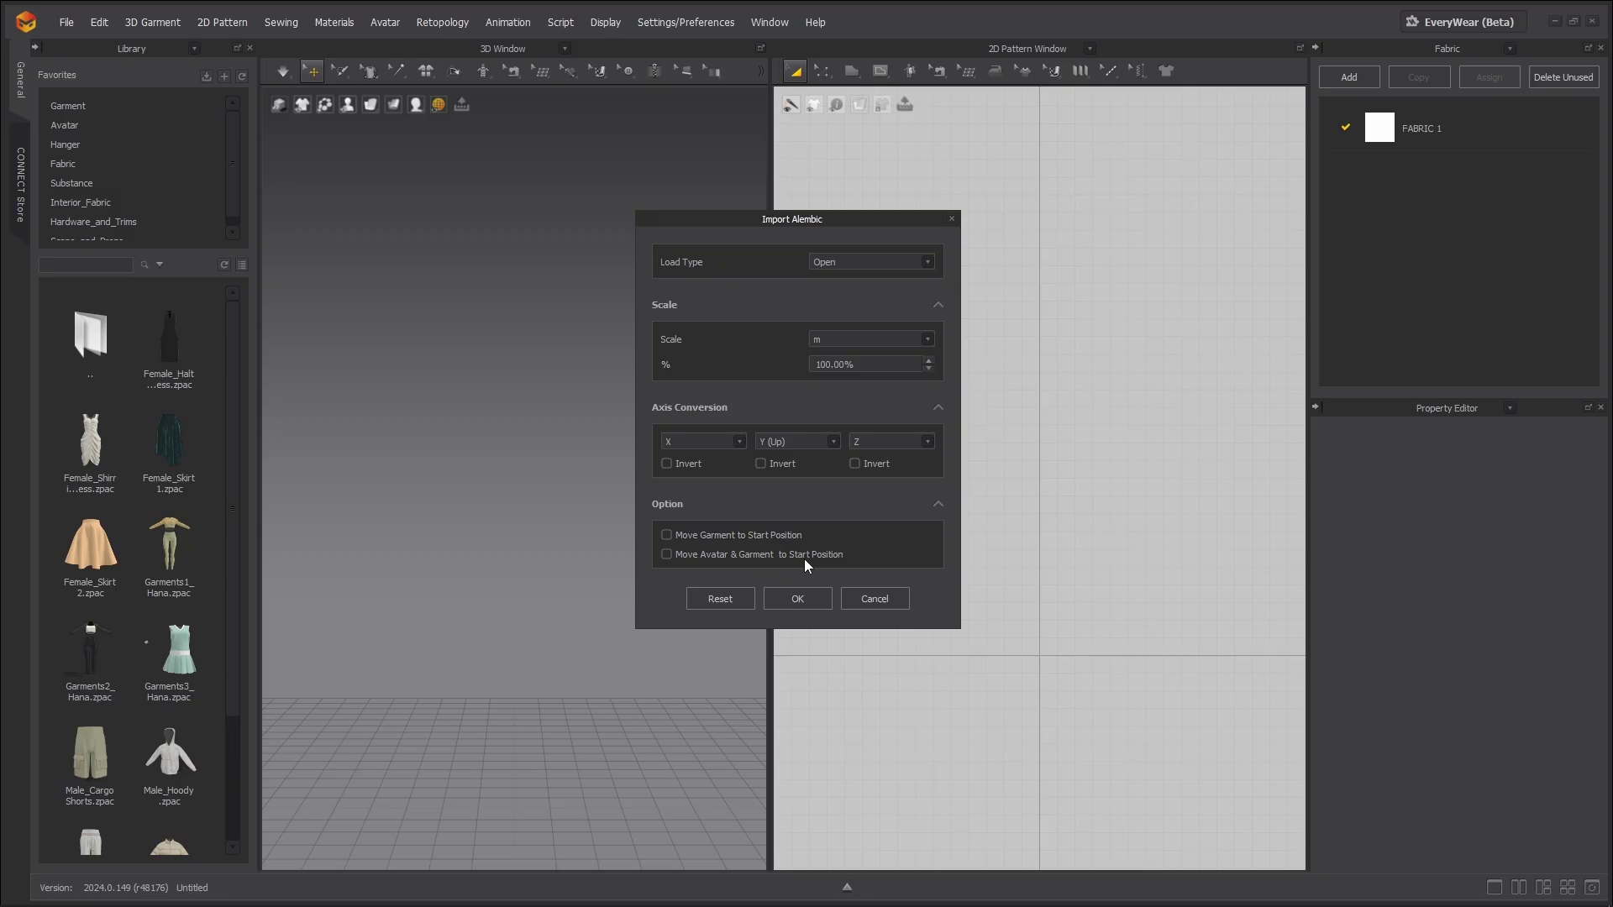
click(810, 602)
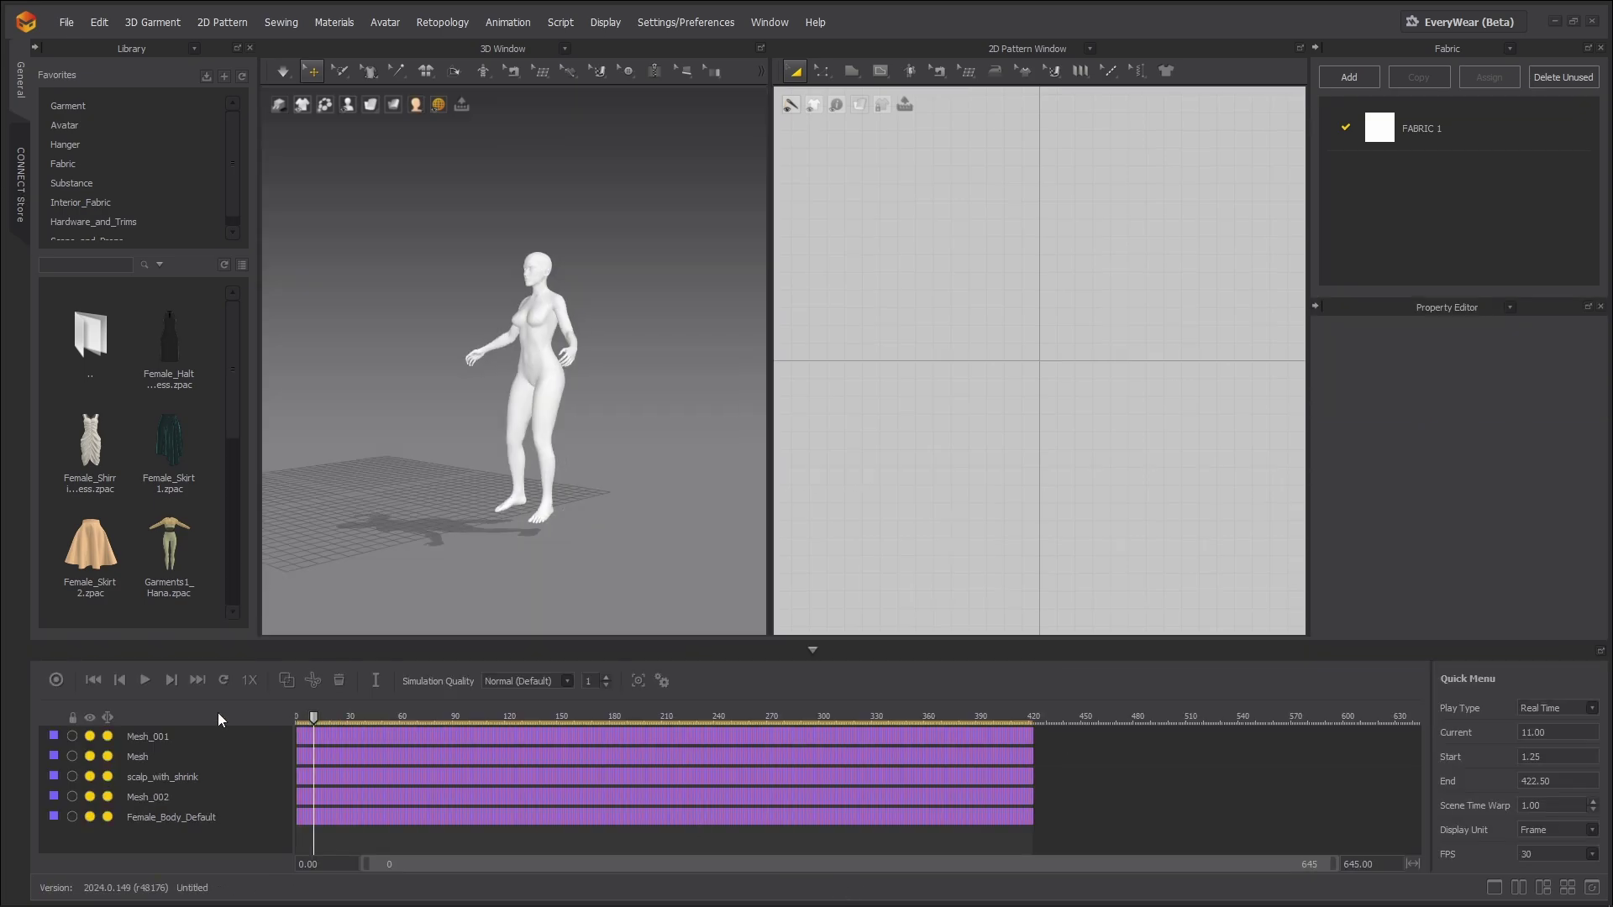
key(space)
right_drag(609, 457, 414, 477)
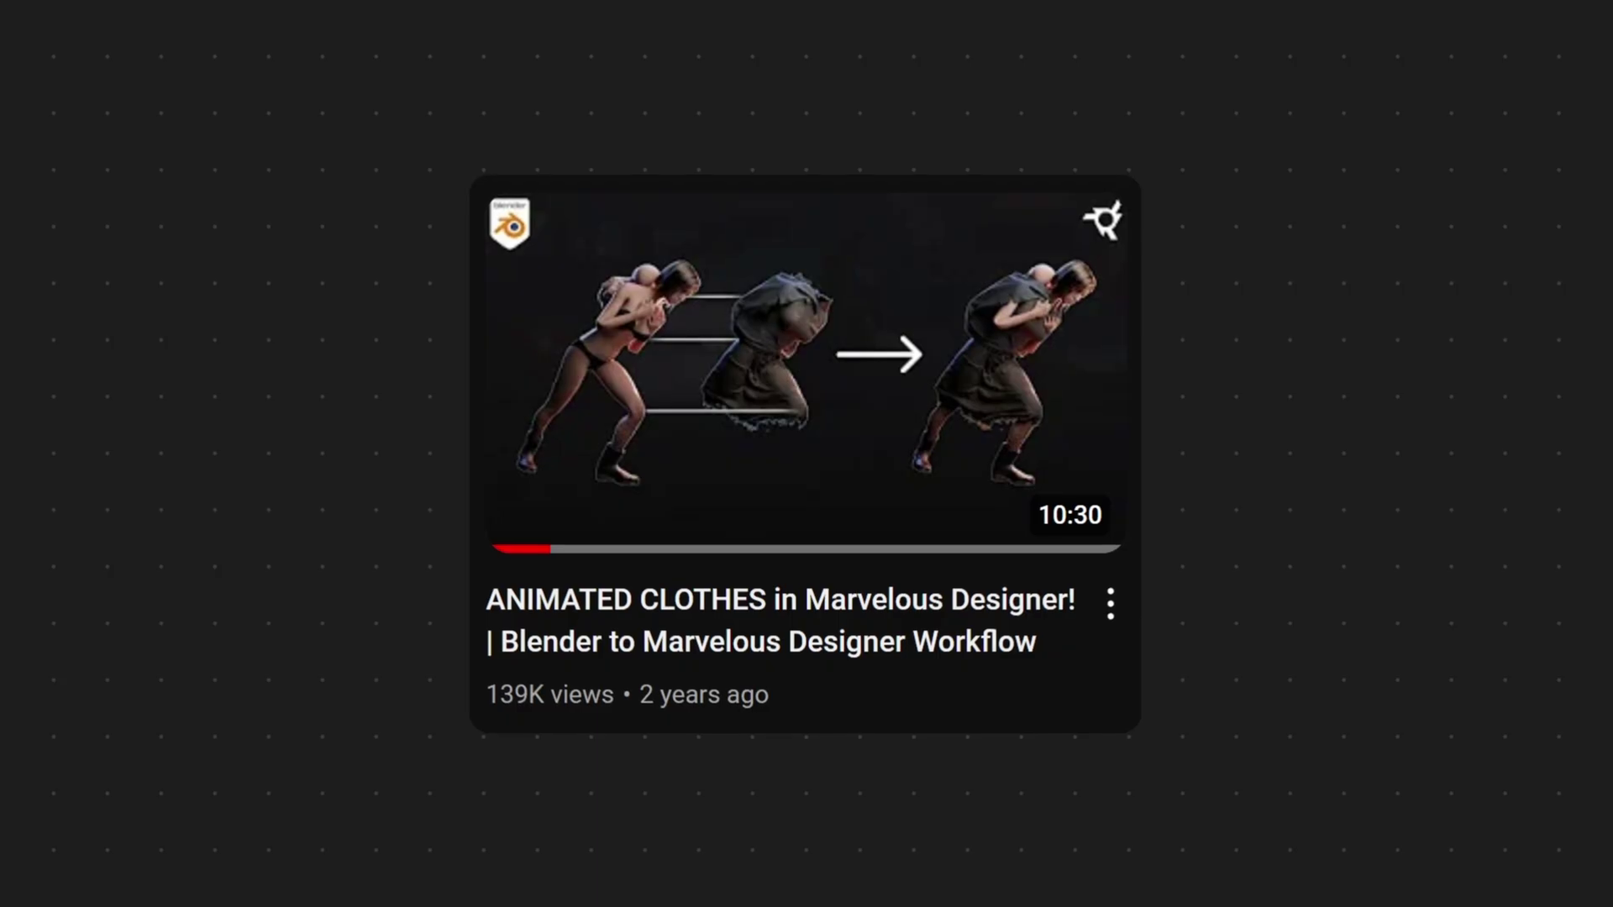
Examine the ruffled ball gown and the tank-top outfit with cargo details from several sides.
mouse_move(1109, 411)
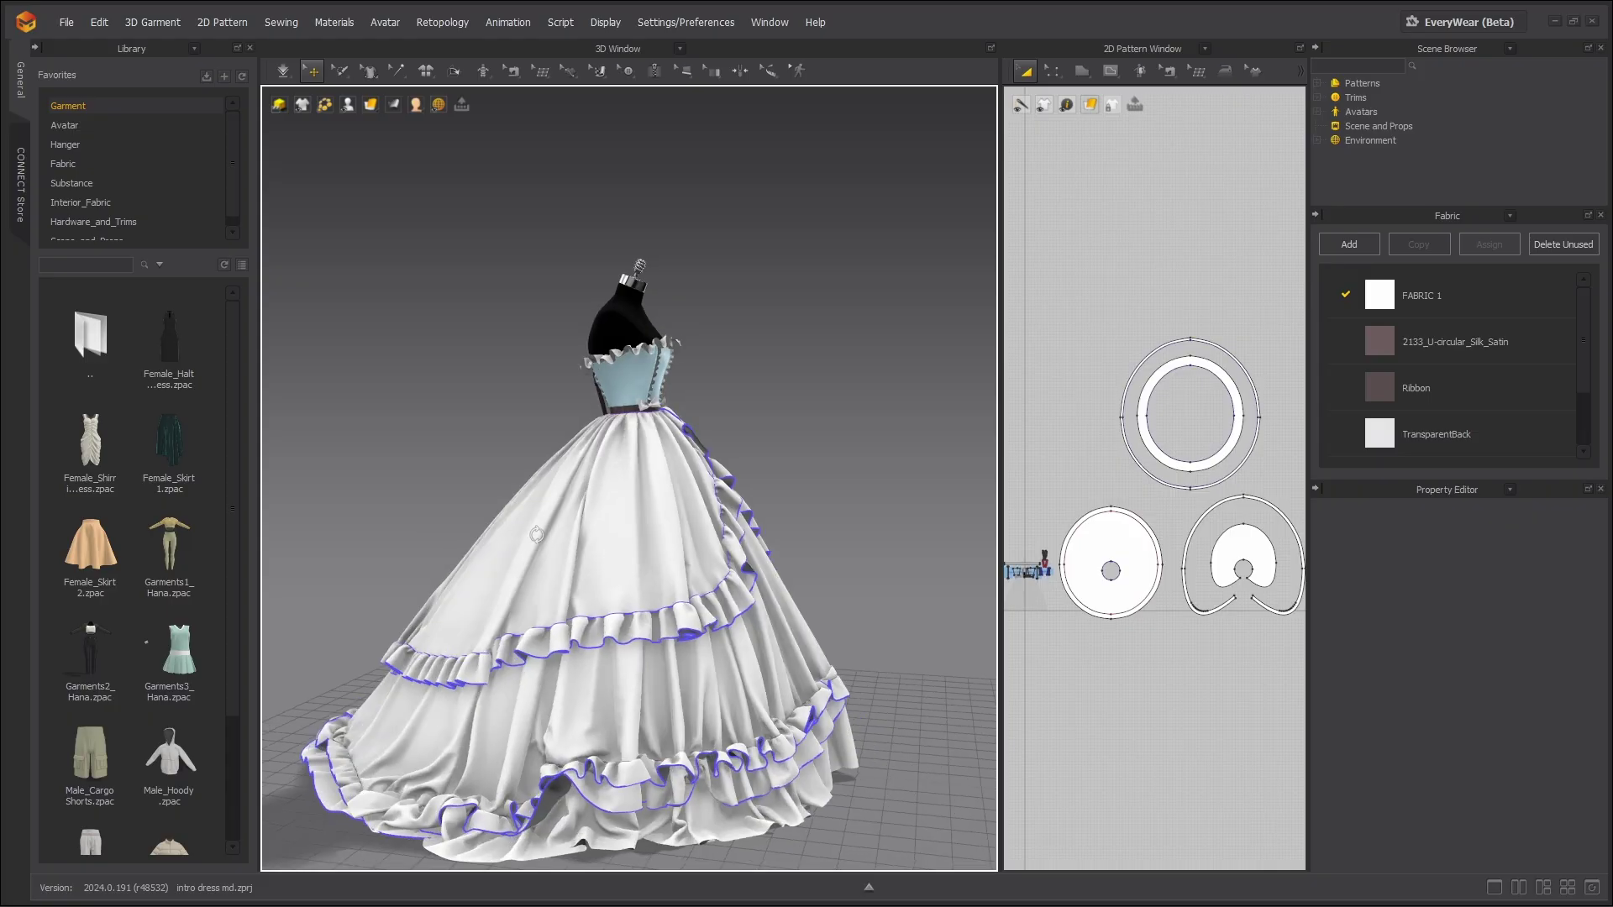
right_drag(705, 520, 866, 523)
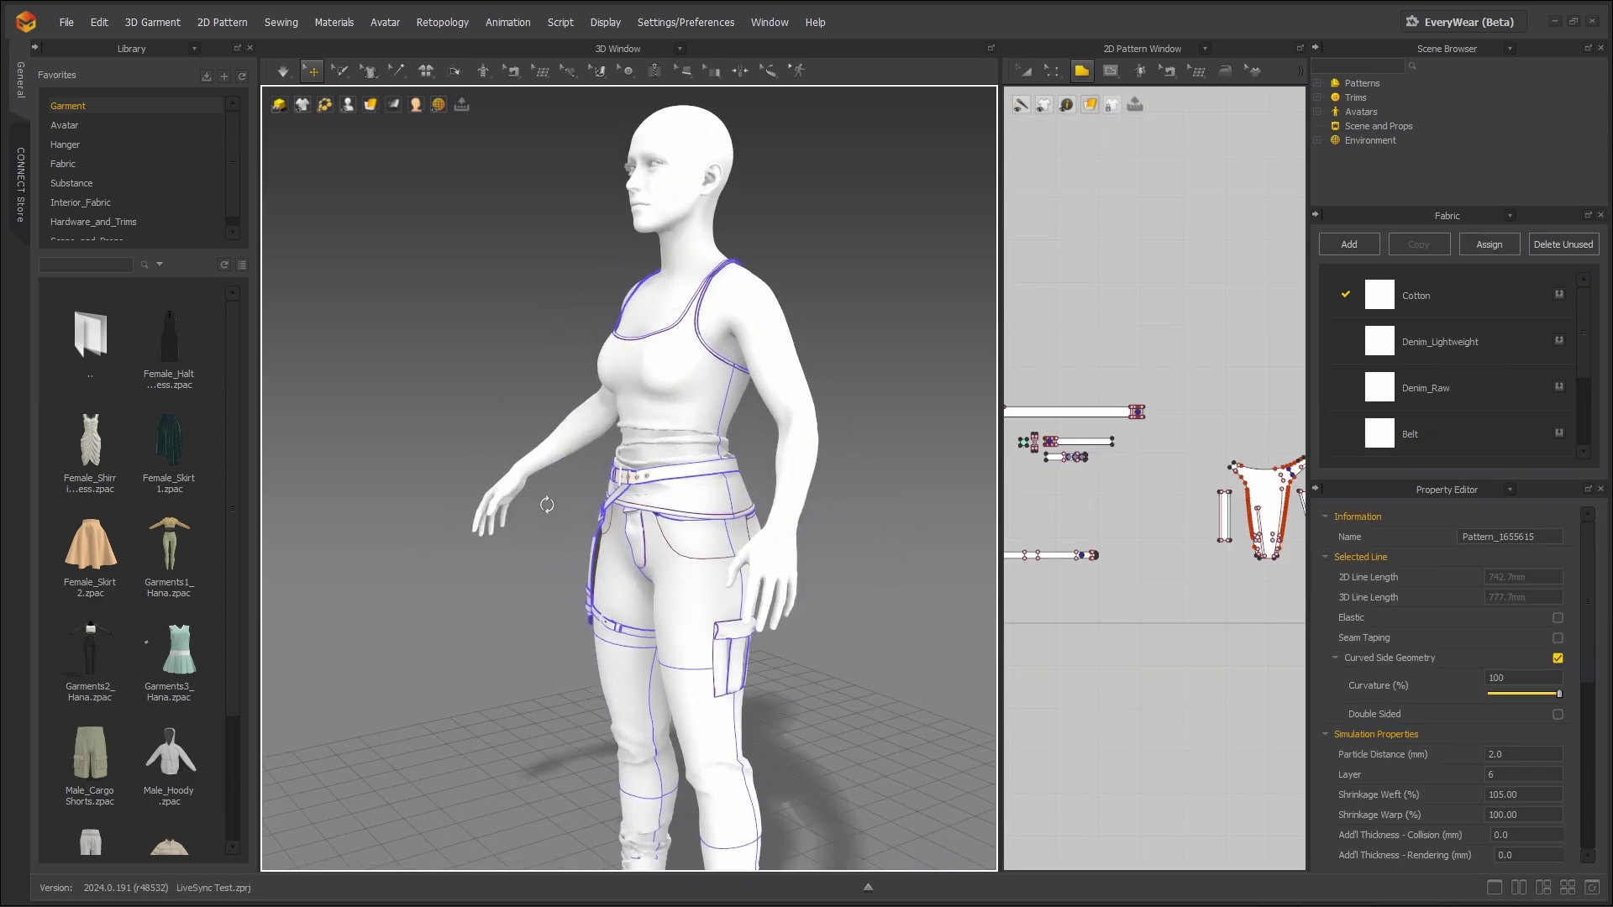
right_drag(542, 556, 1073, 547)
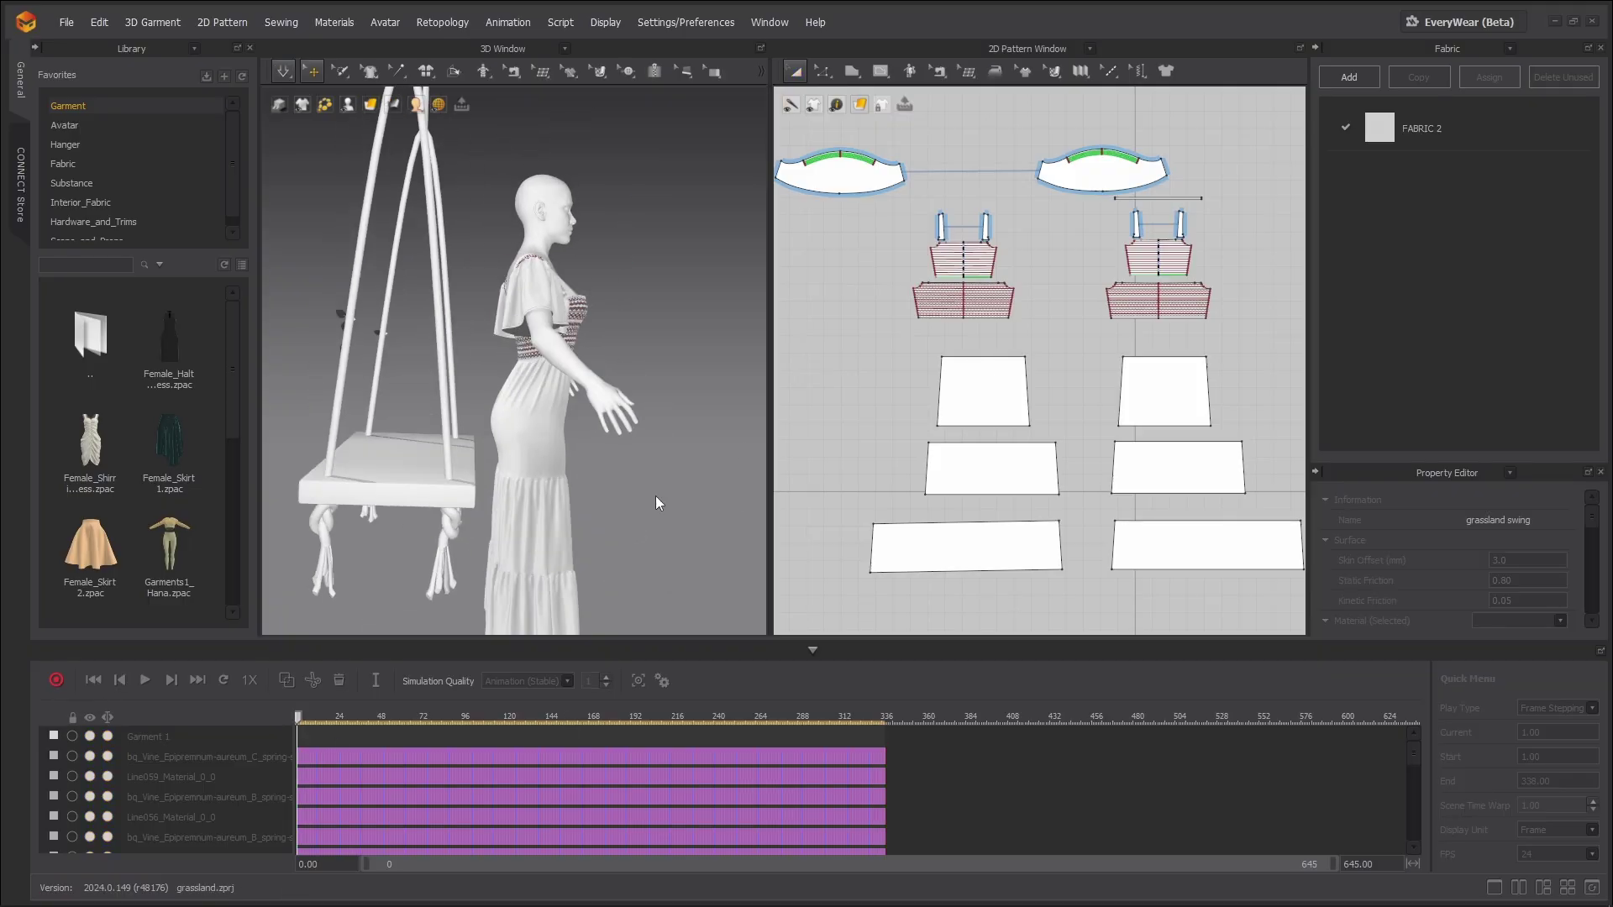
Simulate the dress and copy the garment layer's keyframe at frame 24 to the animation's last frame, 338.
key(space)
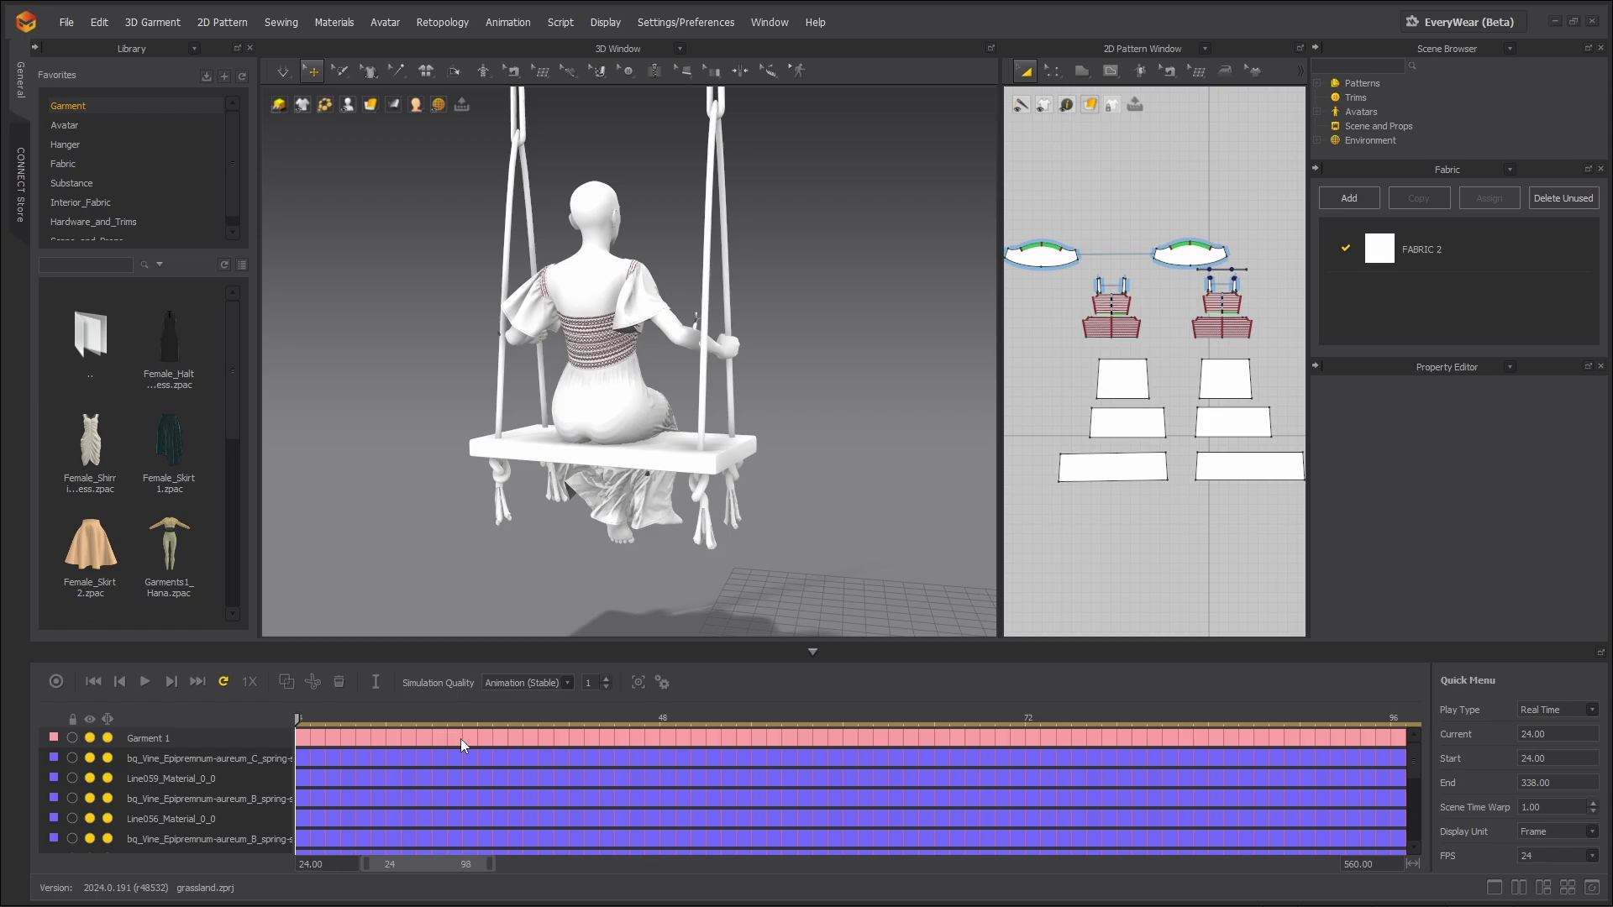
scroll(479, 737, down, 5)
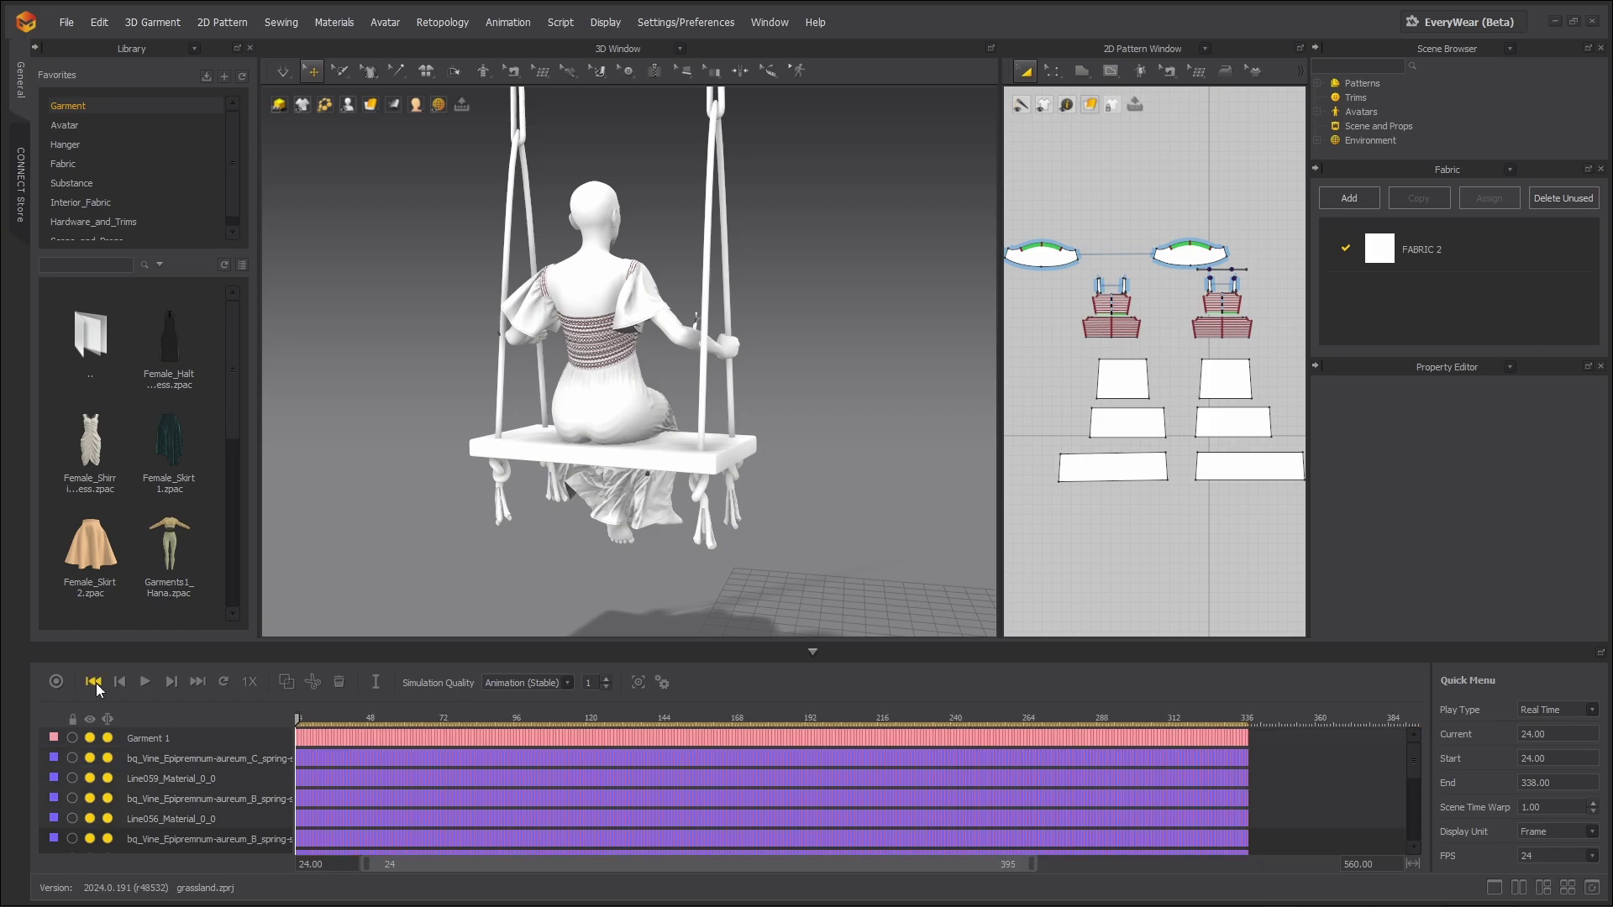
click(203, 682)
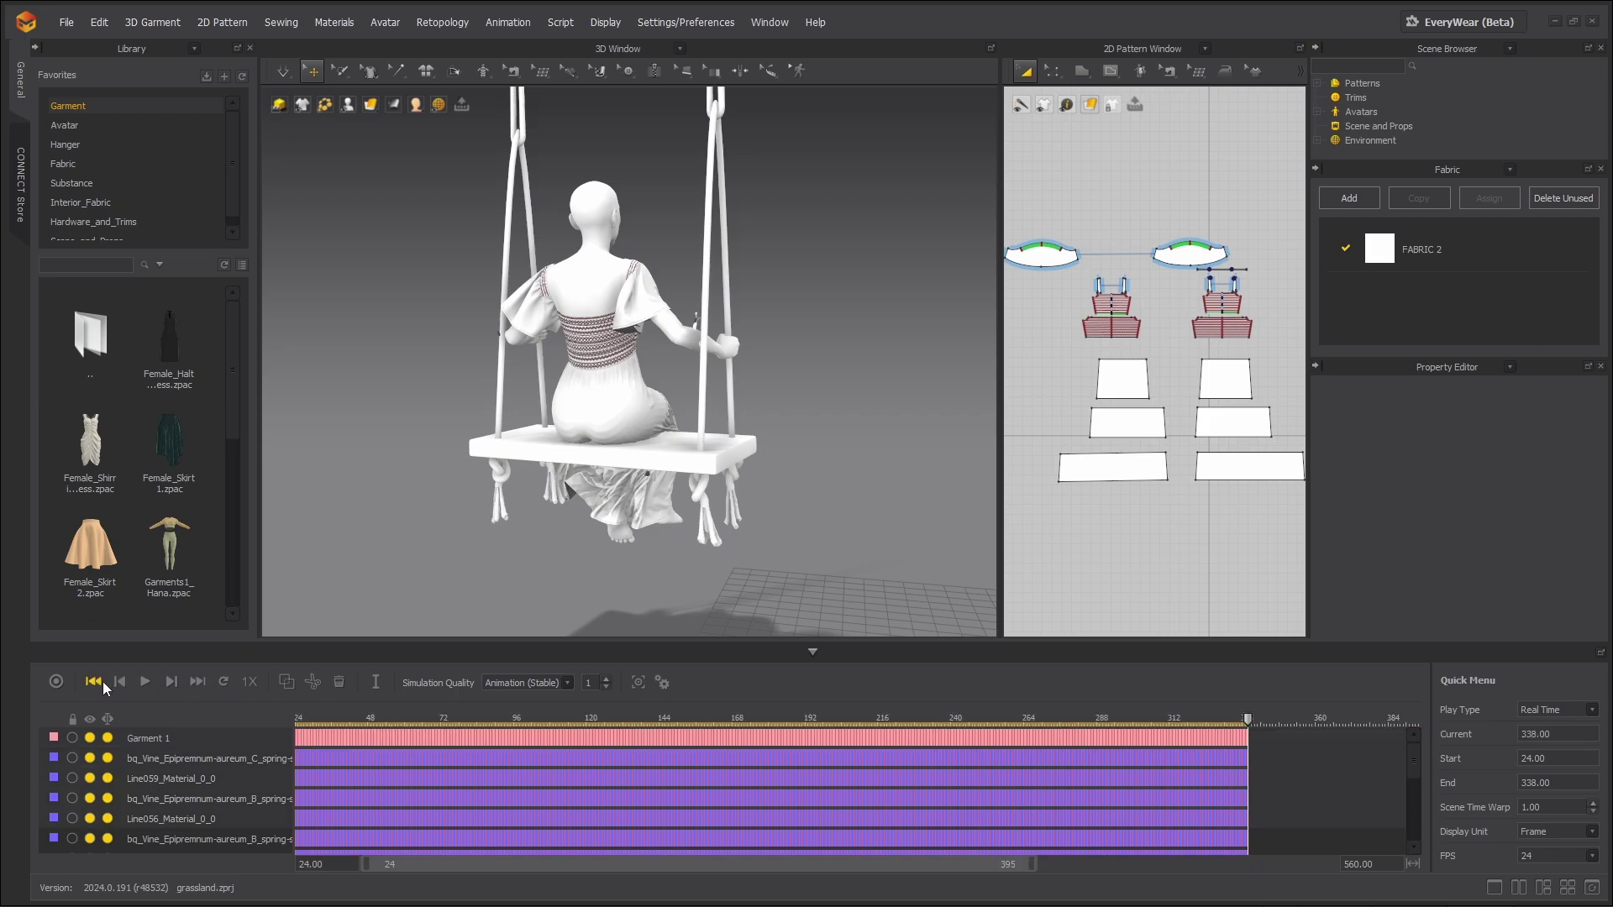
right_click(296, 738)
click(313, 631)
scroll(905, 736, up, 3)
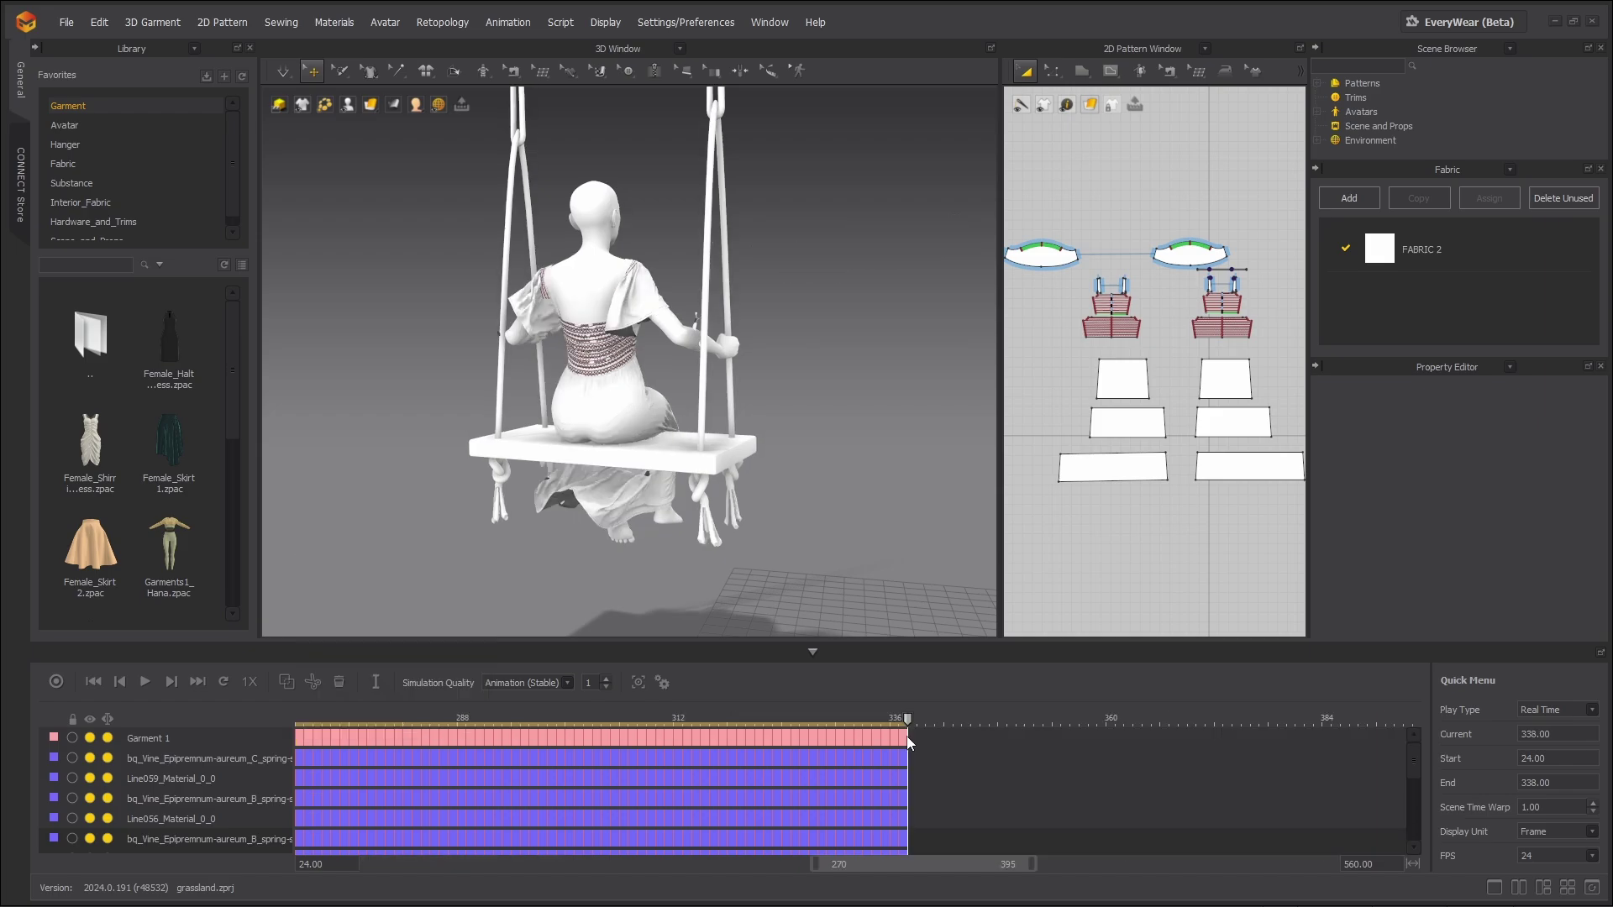
right_click(905, 736)
click(953, 647)
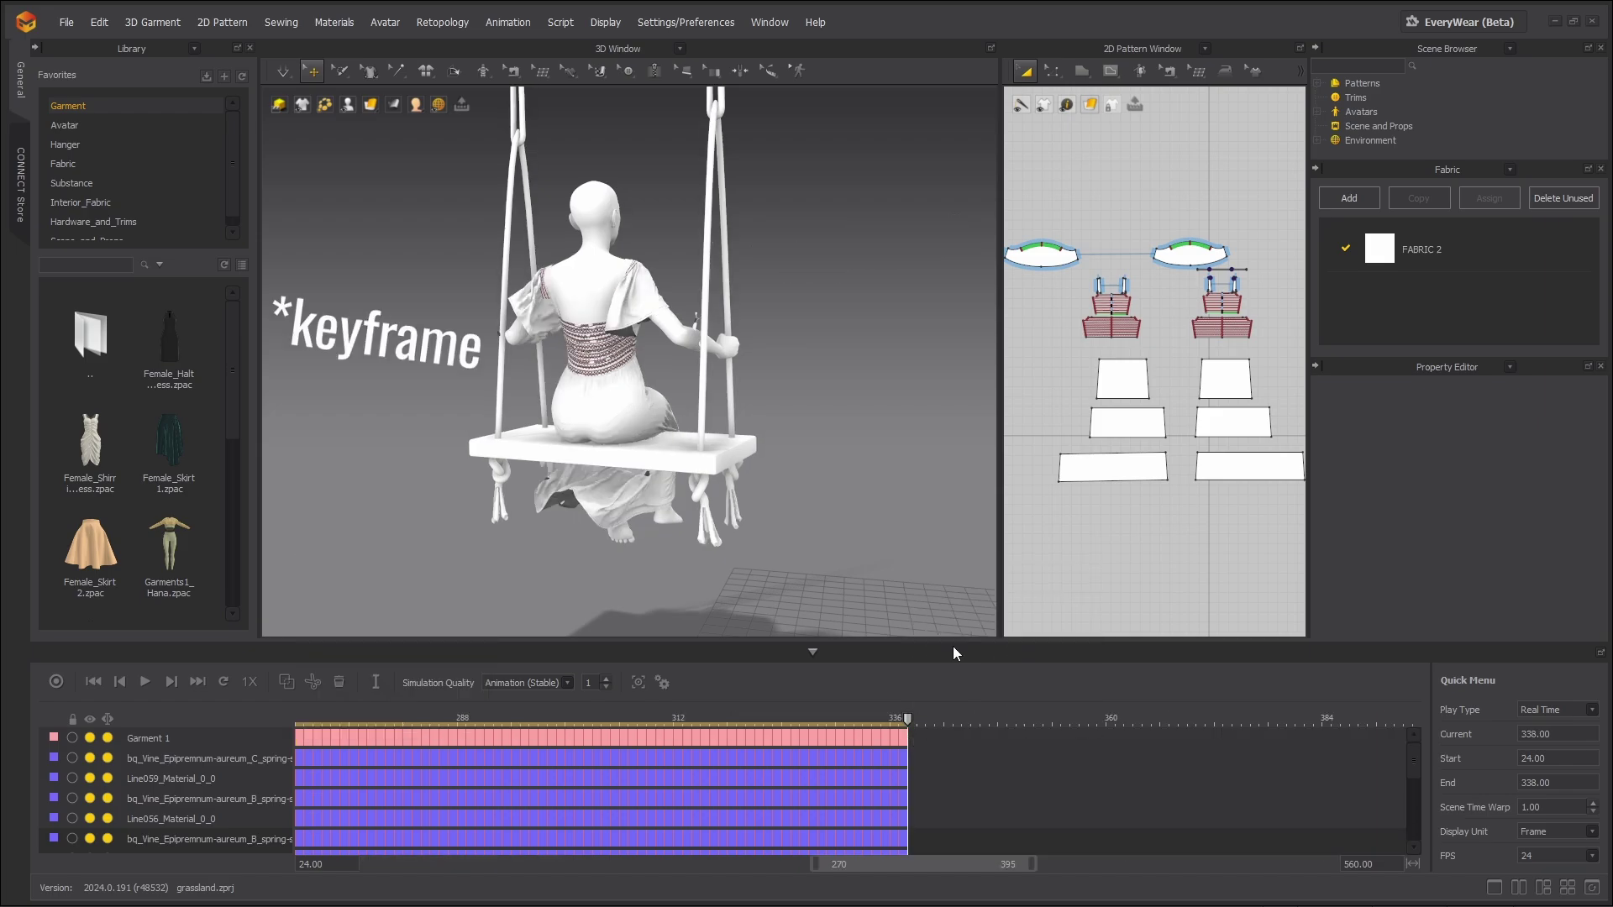
Delete the garment layer's keyframes from frame 320 to 337, just before the pasted end keyframe.
click(119, 682)
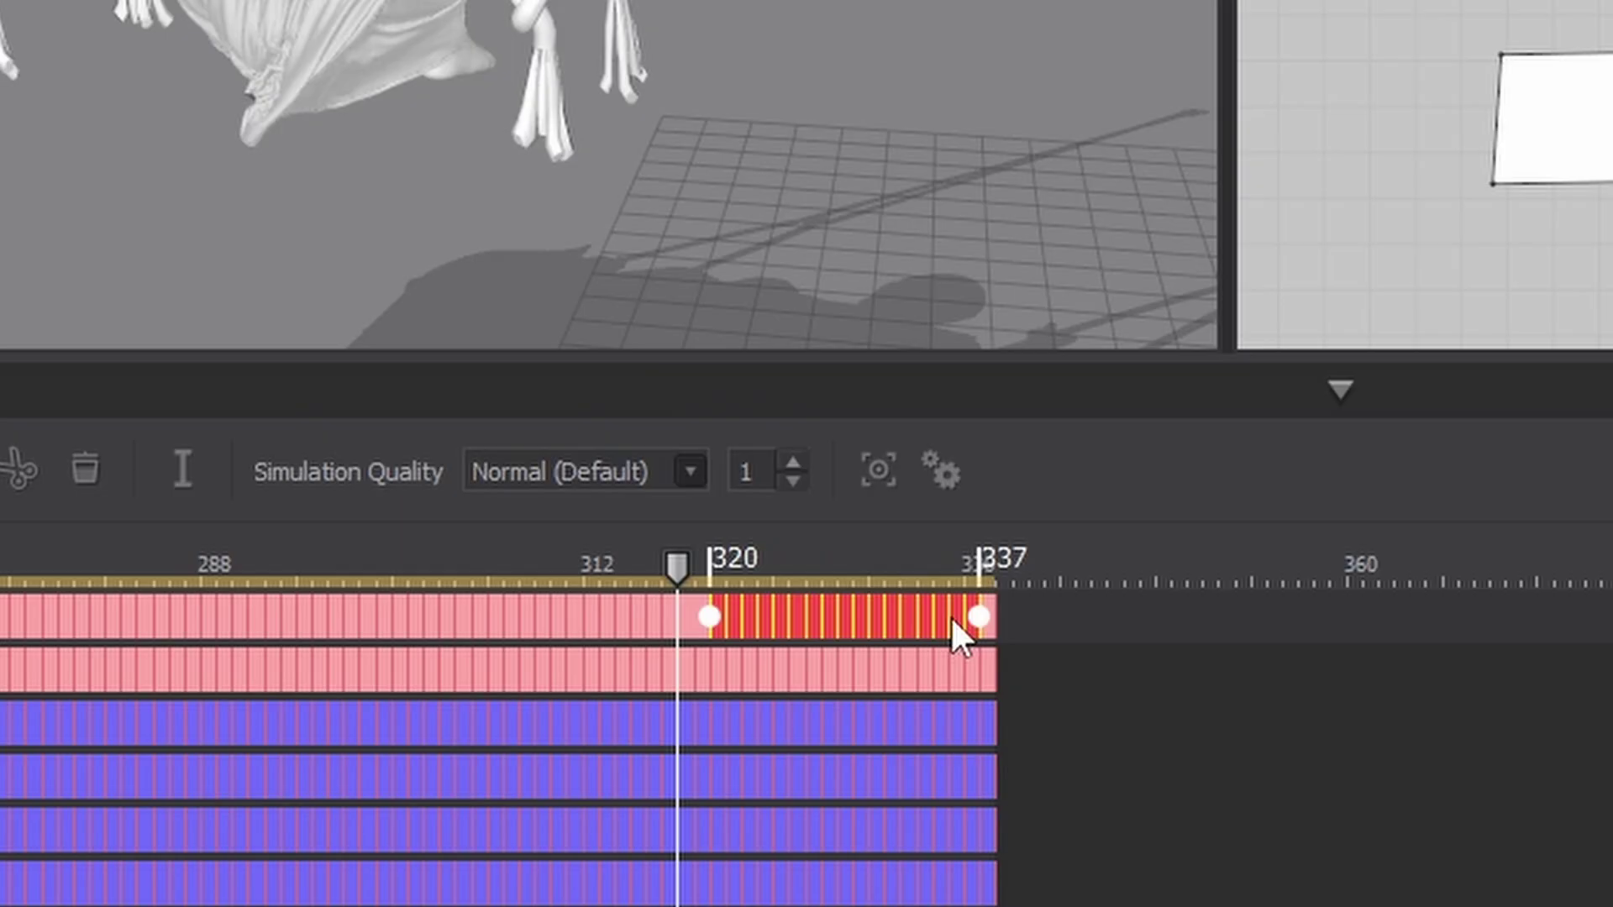
right_click(660, 736)
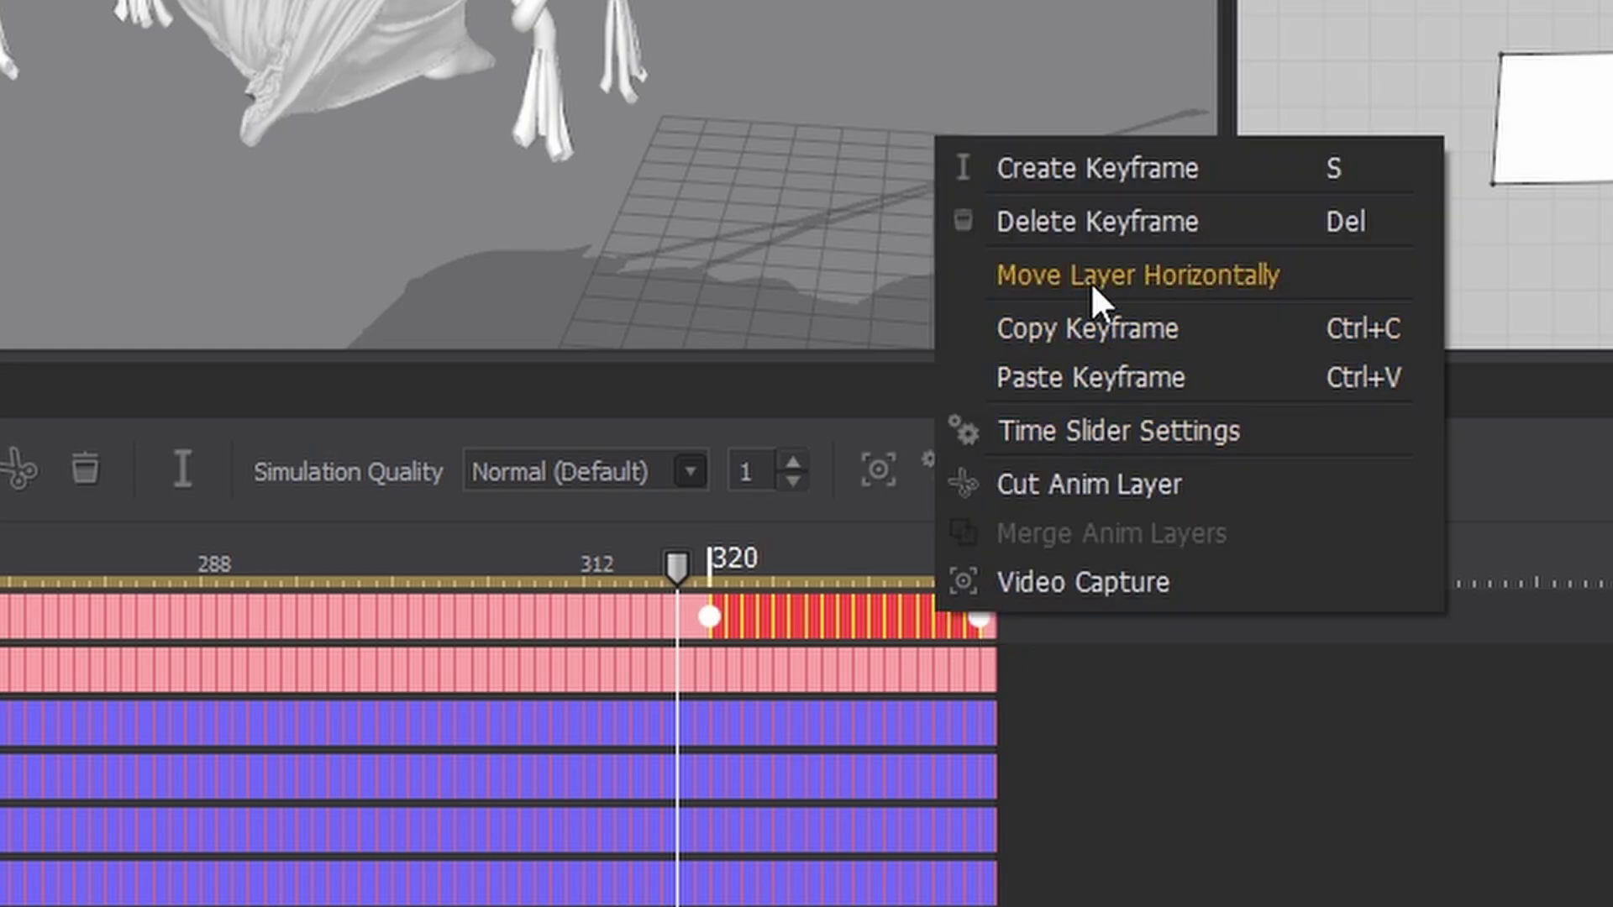
click(1096, 326)
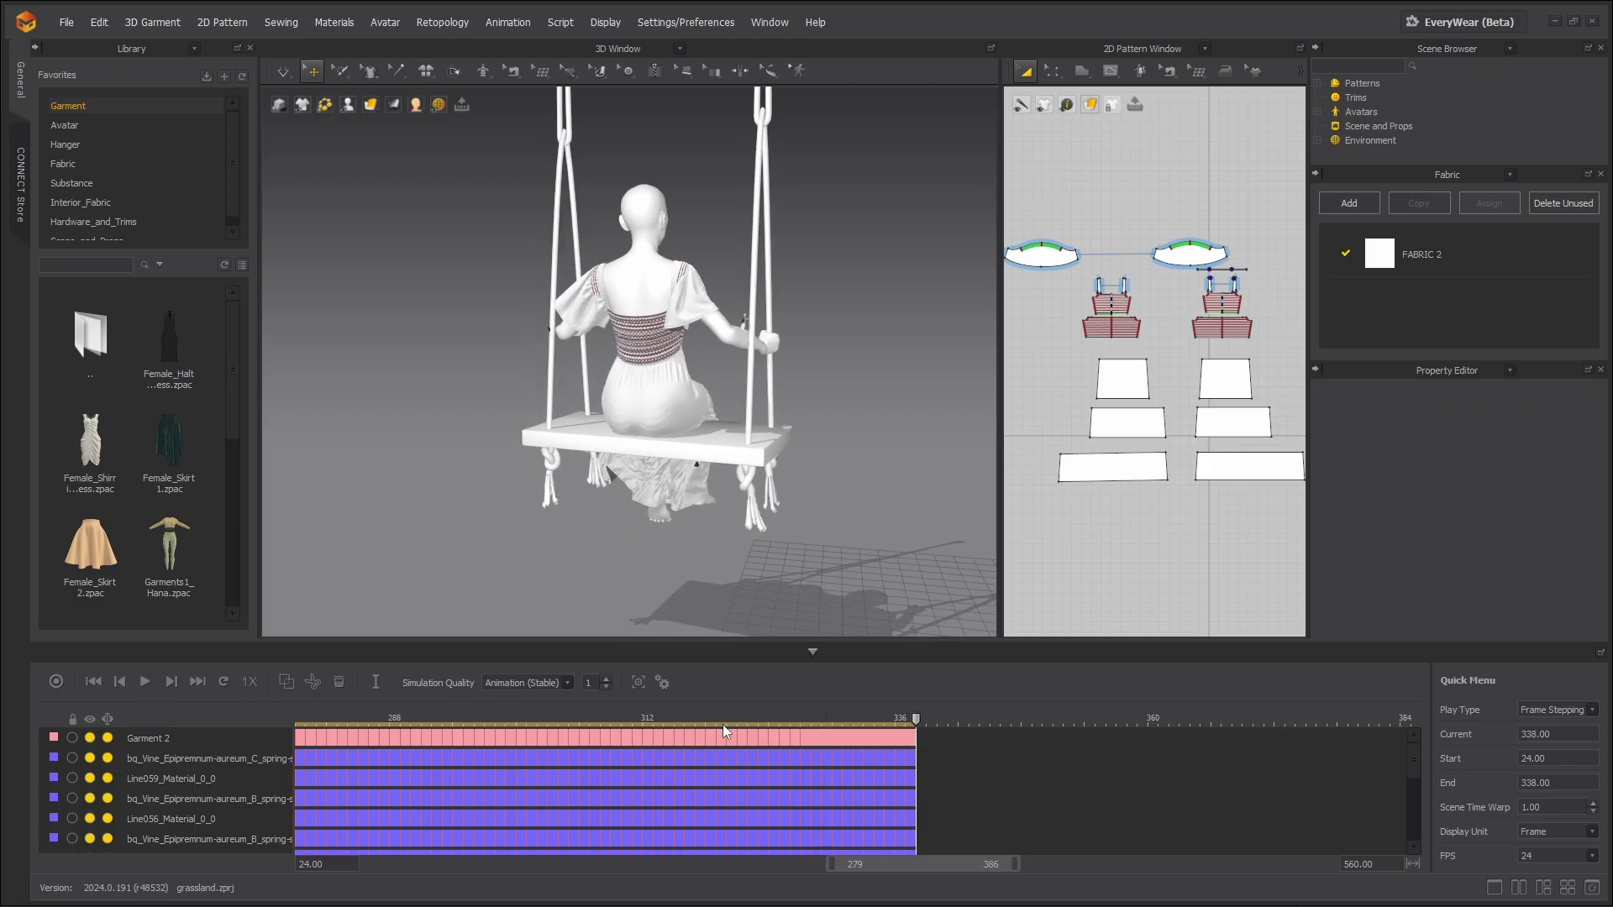
Play and simulate the closing frames from about 326 to 338 to check how the dress blends into its starting shape.
click(147, 681)
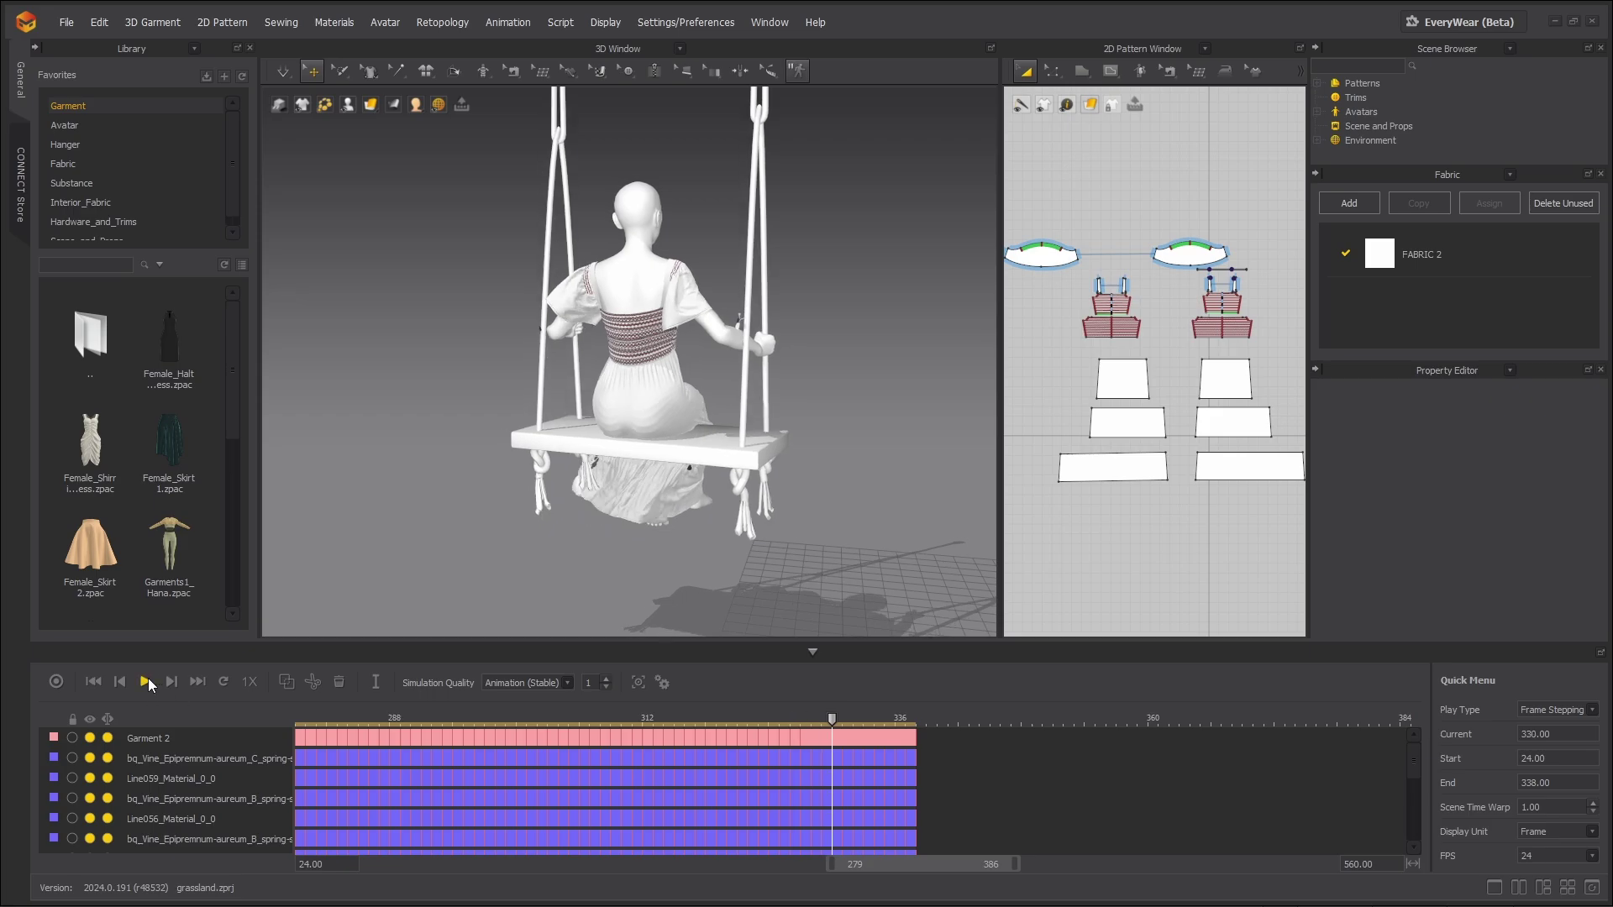
click(791, 729)
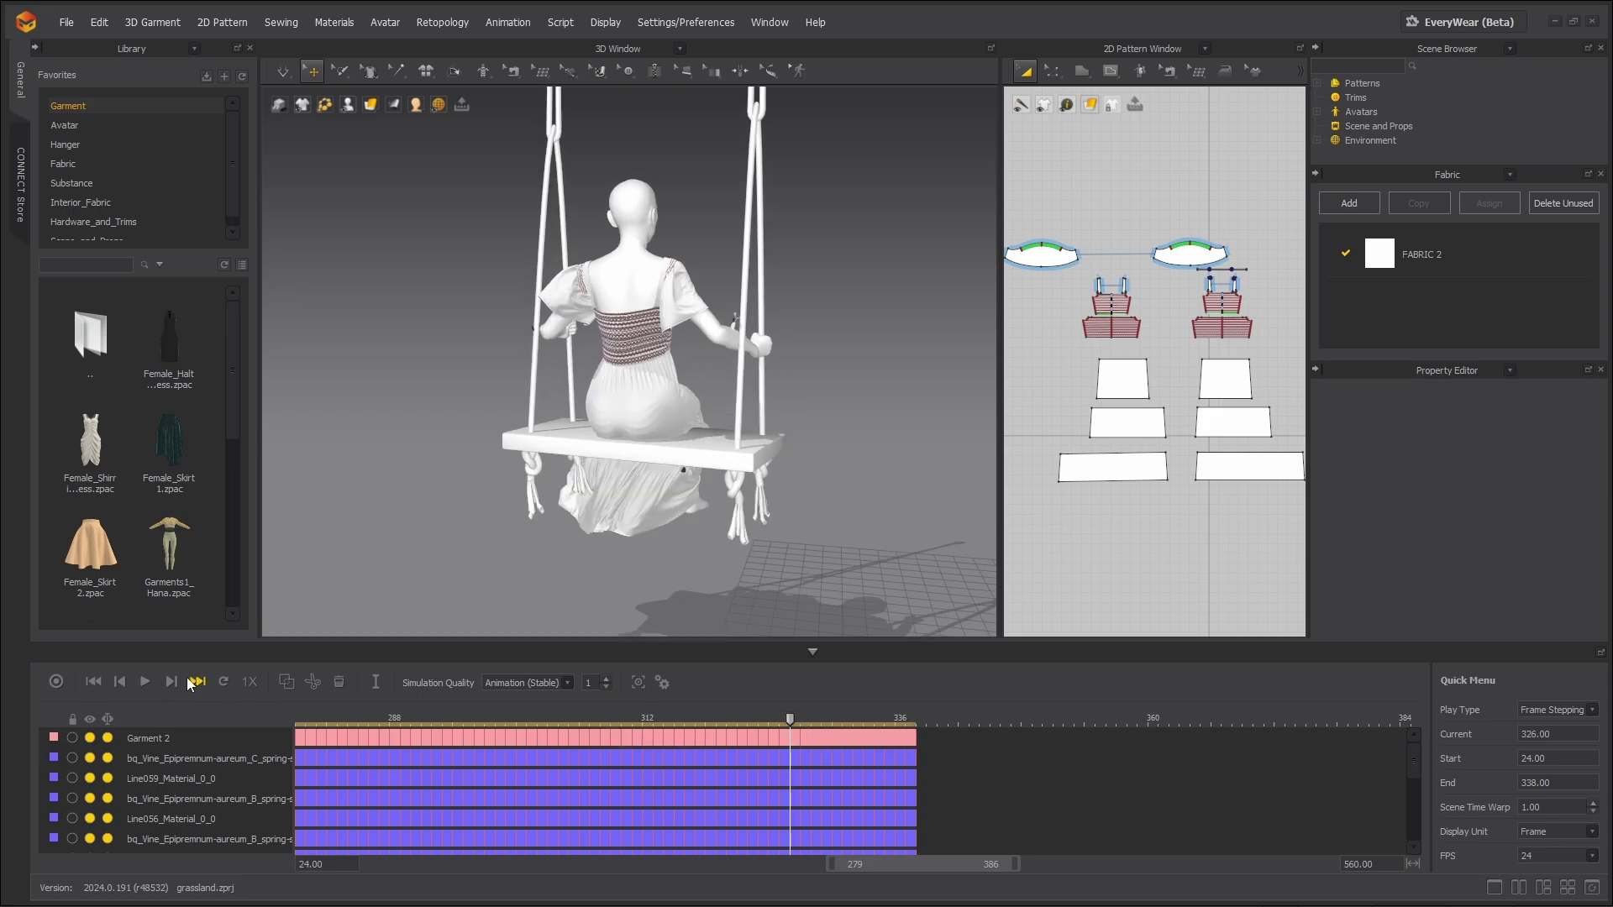
key(space)
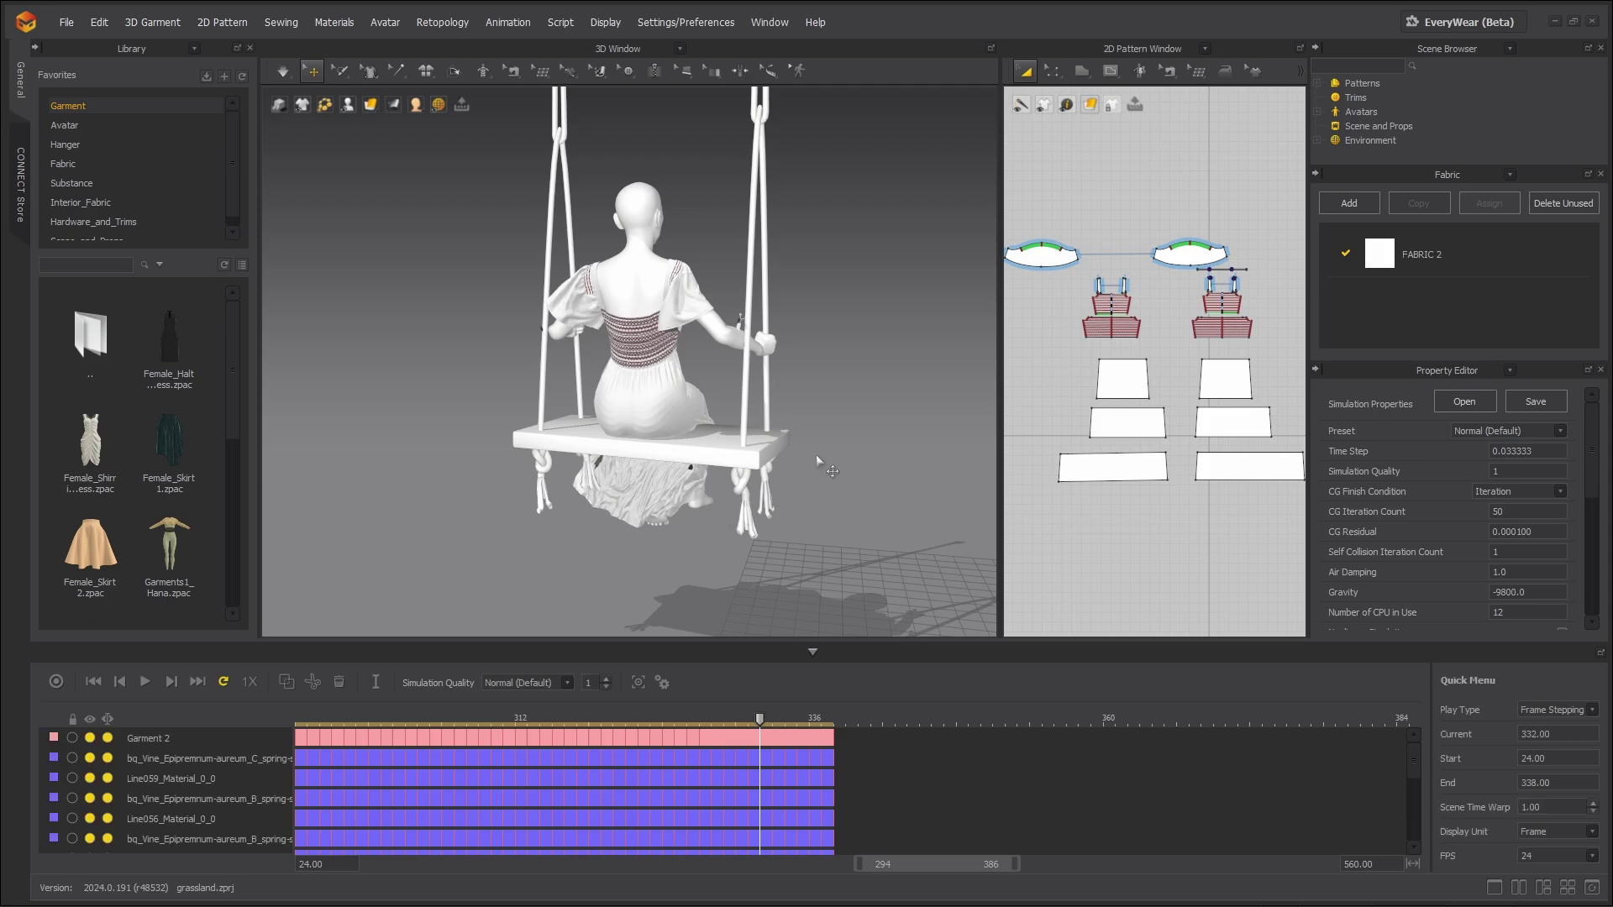
click(687, 721)
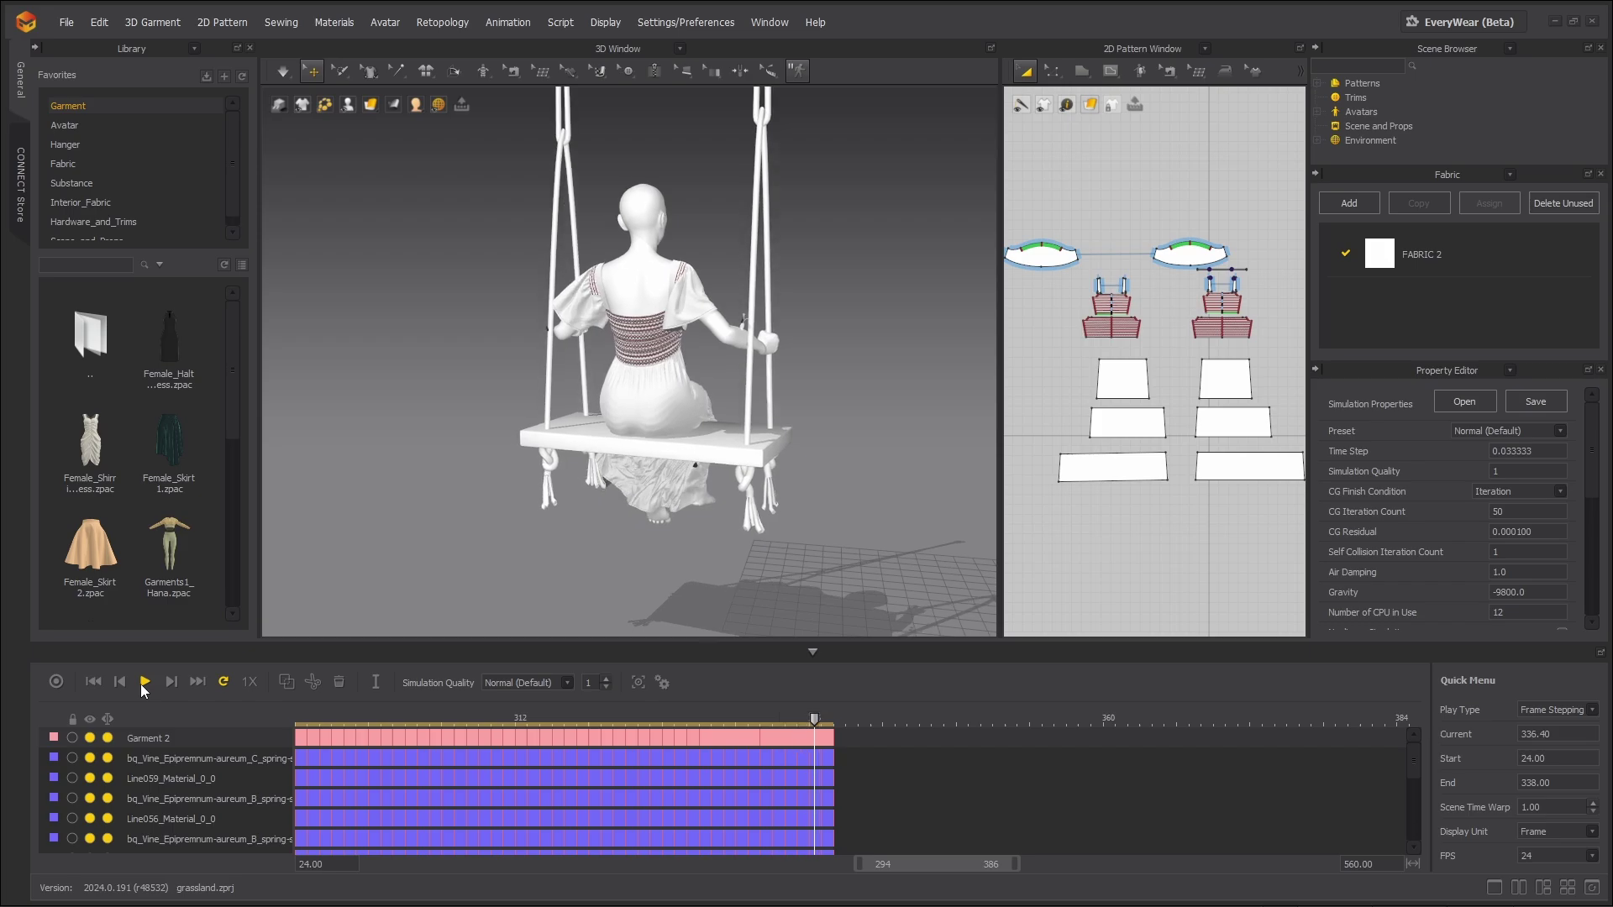
click(687, 719)
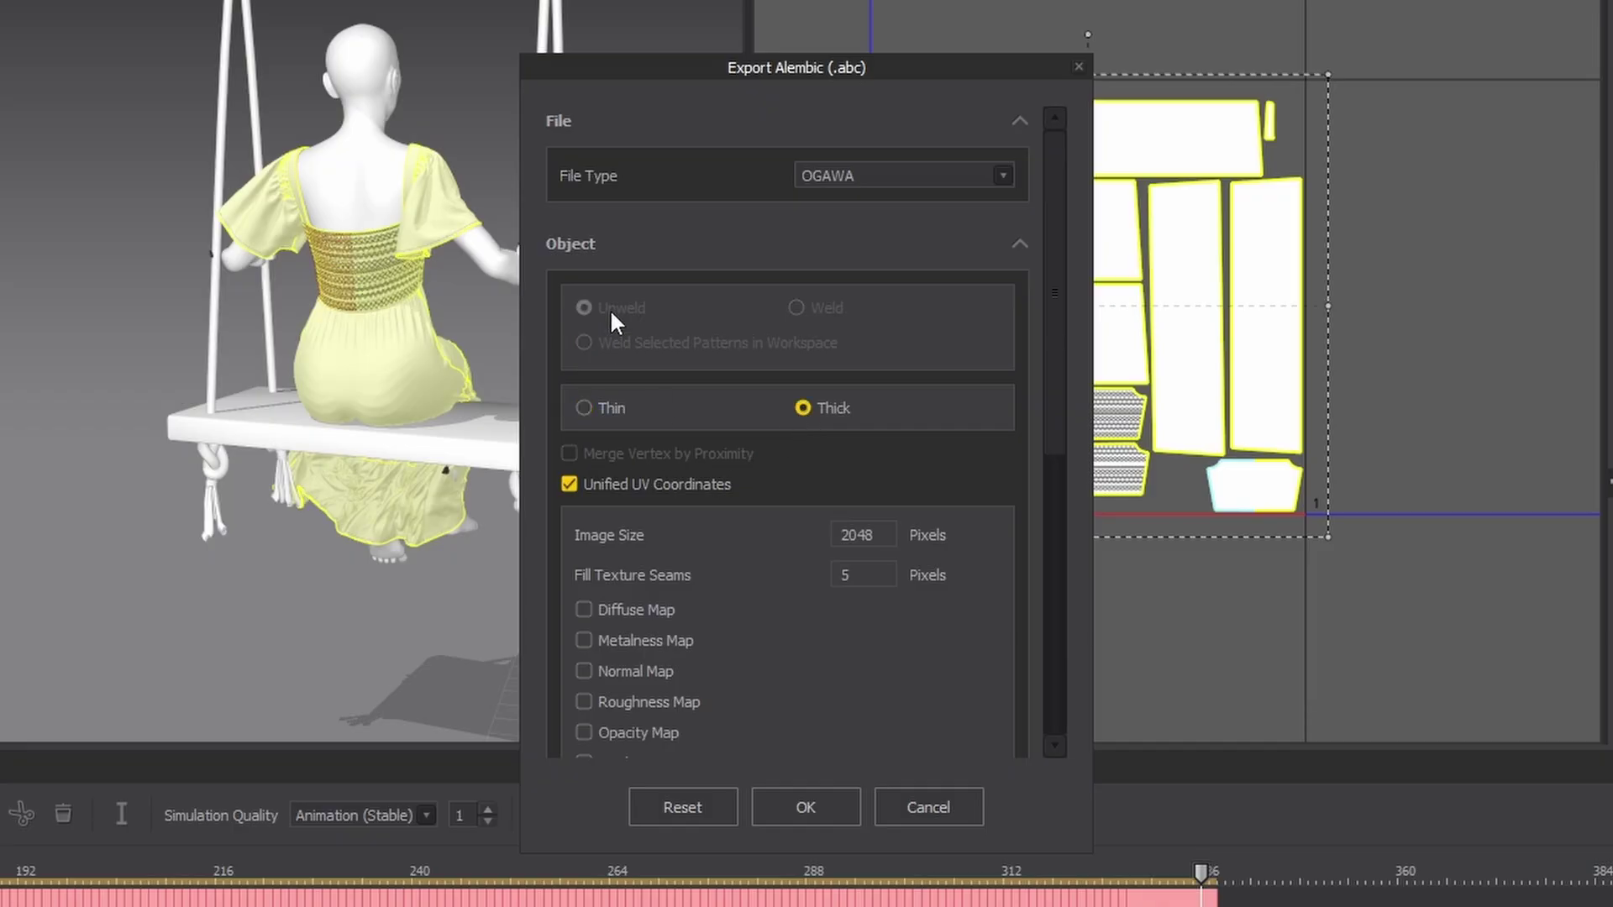
Prepare the garment's Alembic export with the OGAWA file type, Thick option and Unified UV Coordinates, and review the remaining options.
scroll(612, 316, down, 10)
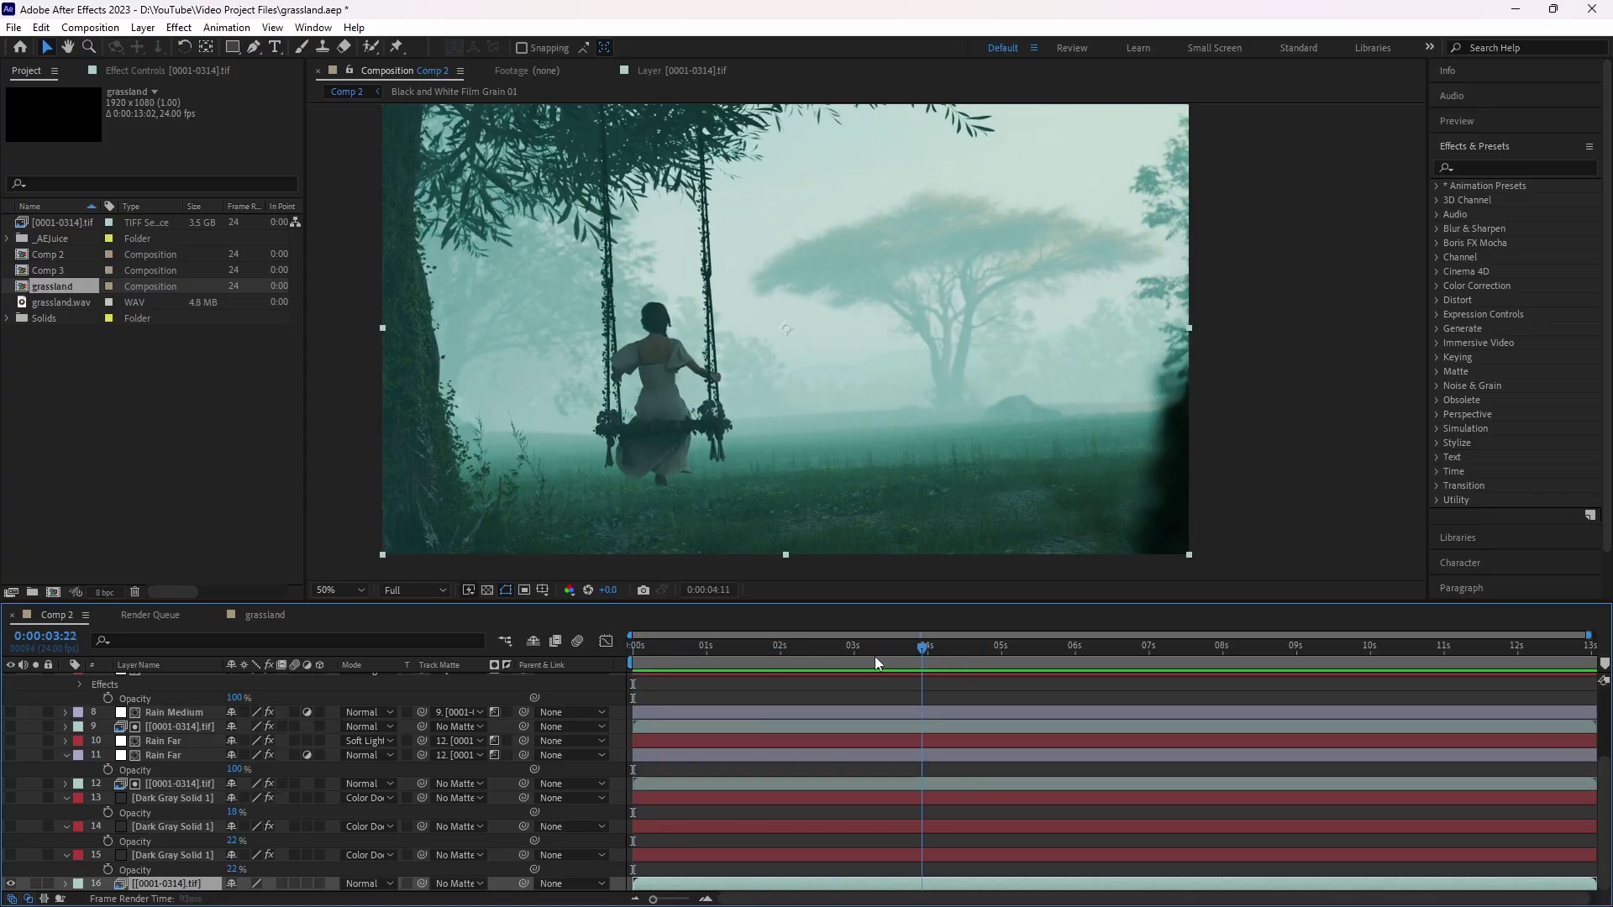
Switch to After Effects and preview the masked fractal-noise mist solid from the start of Comp 2.
click(626, 645)
key(.)
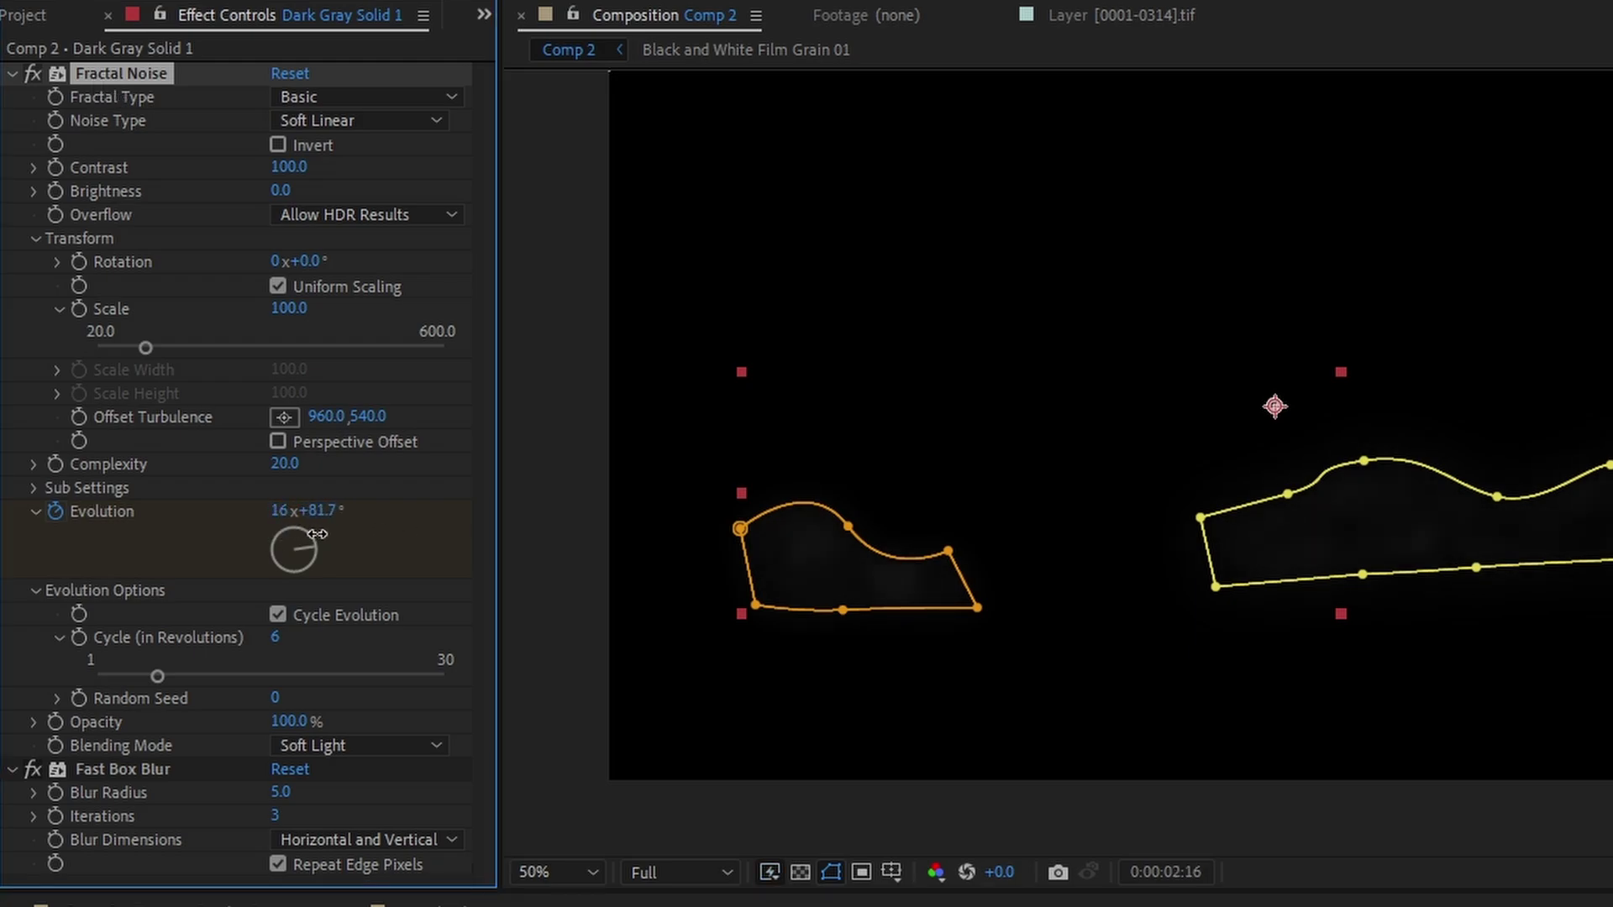
drag(840, 648, 789, 648)
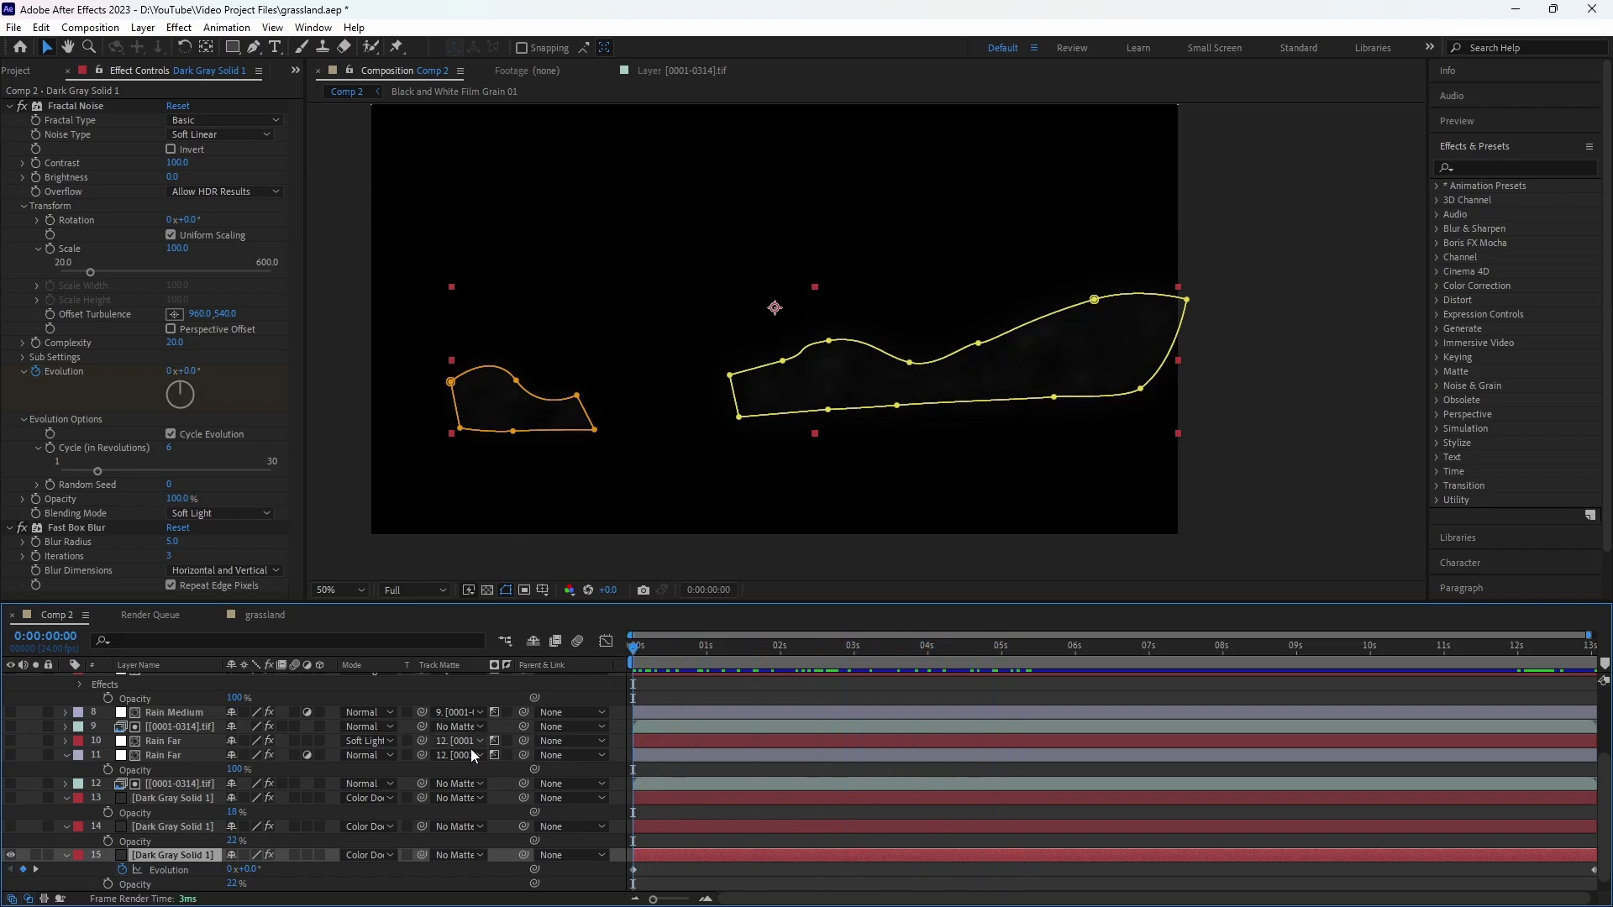
scroll(990, 849, down, 1)
key(space)
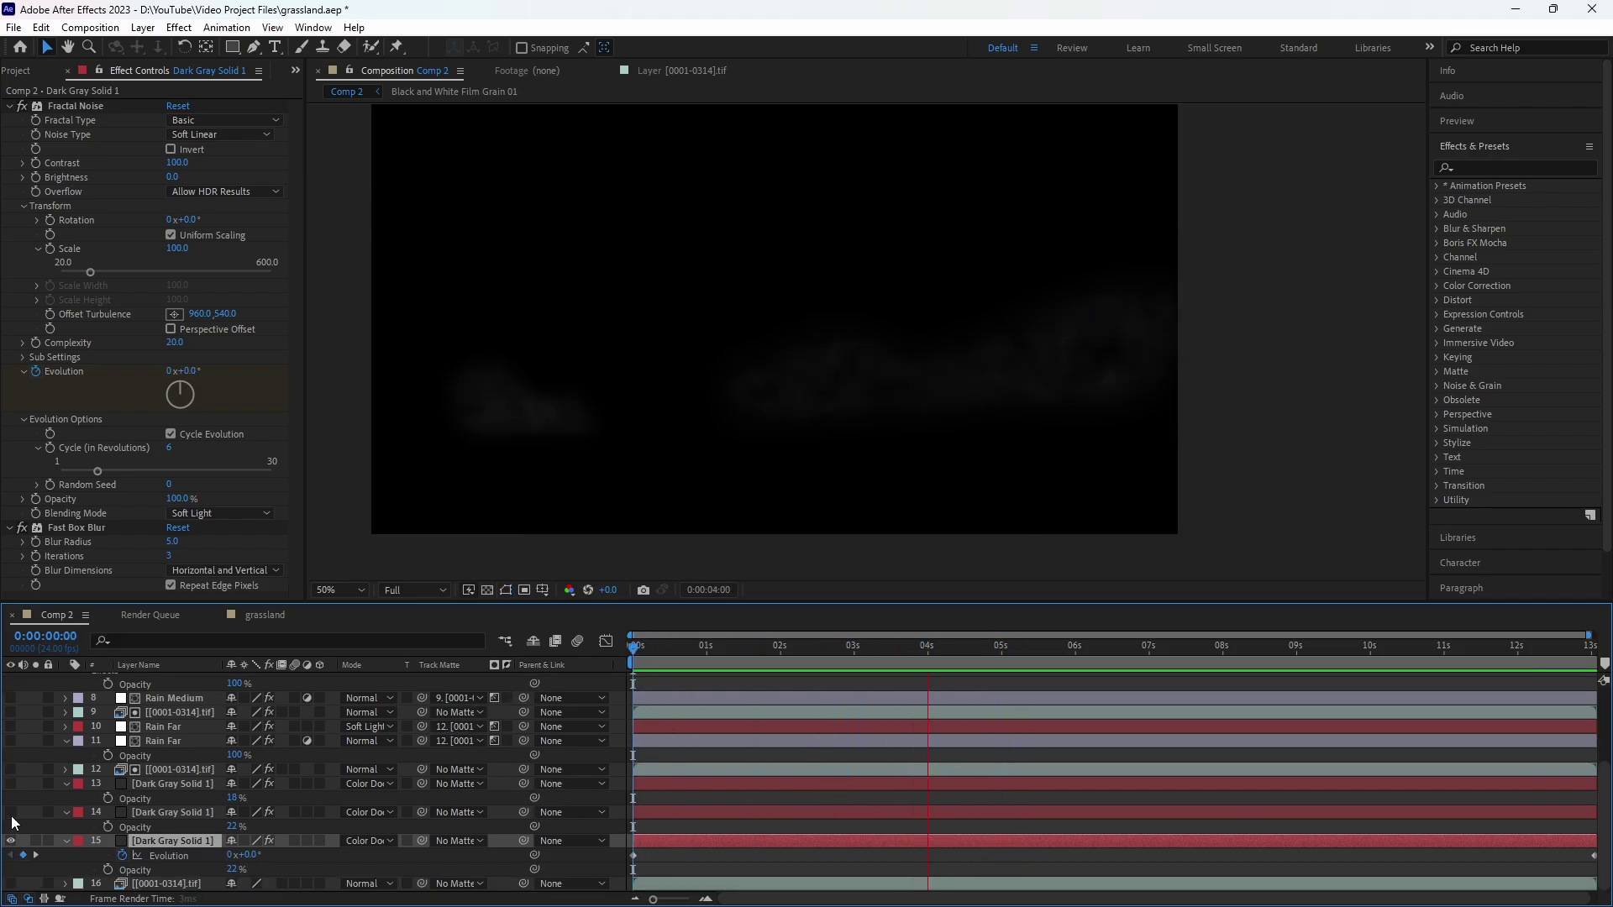
Make the second Dark Gray Solid mist layer, layer 14, visible and look through the rain layers above it.
click(11, 813)
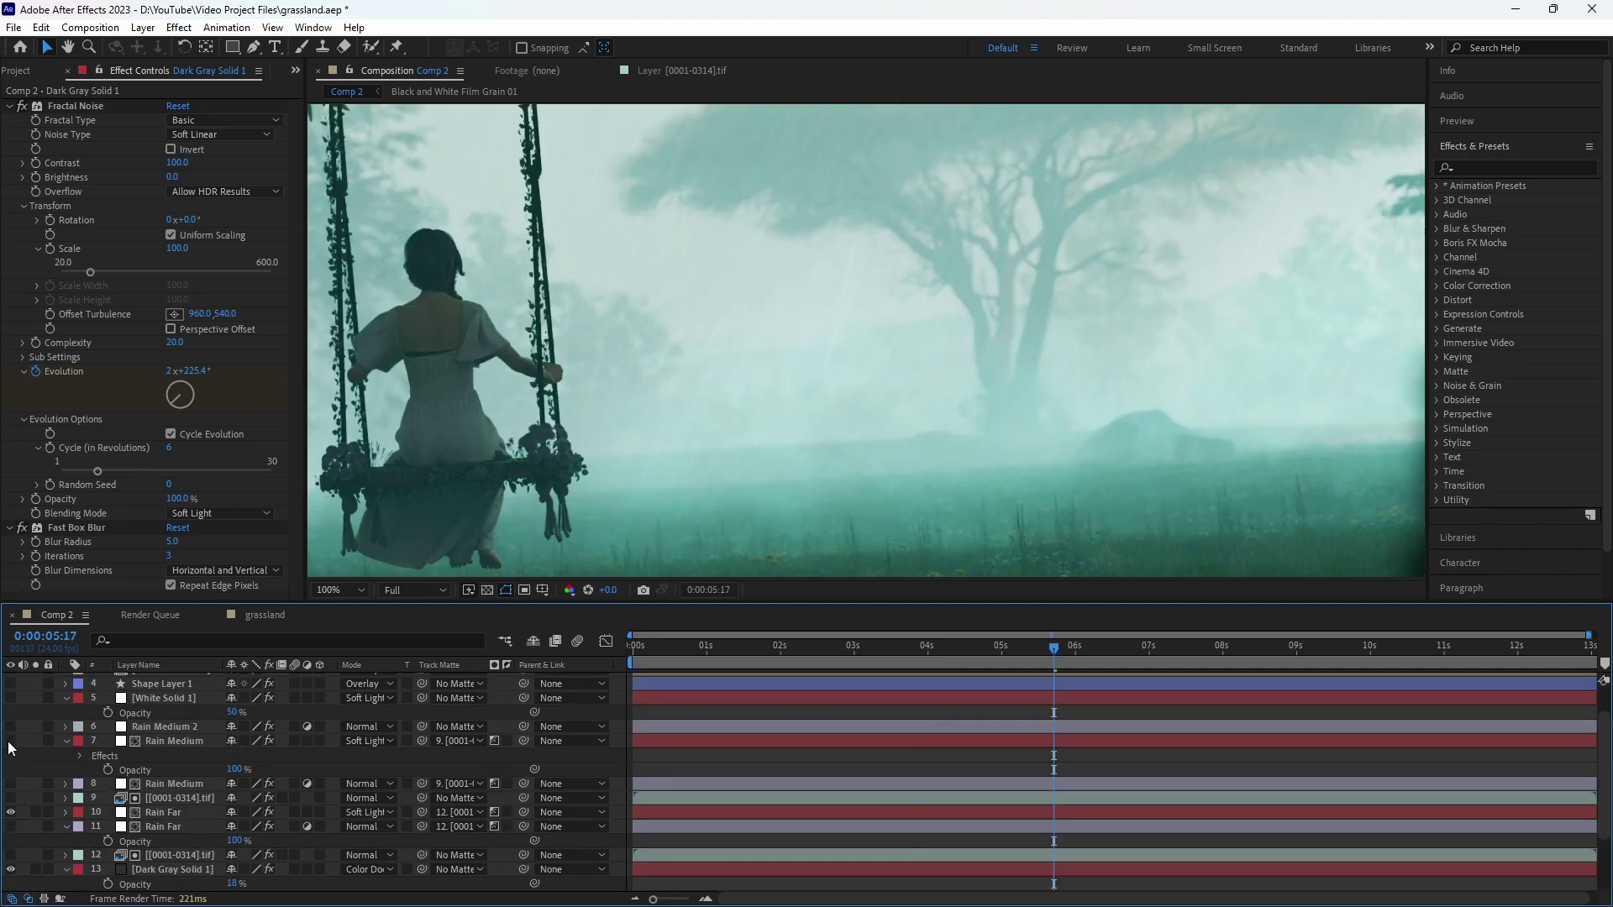
scroll(17, 750, up, 2)
scroll(796, 502, down, 2)
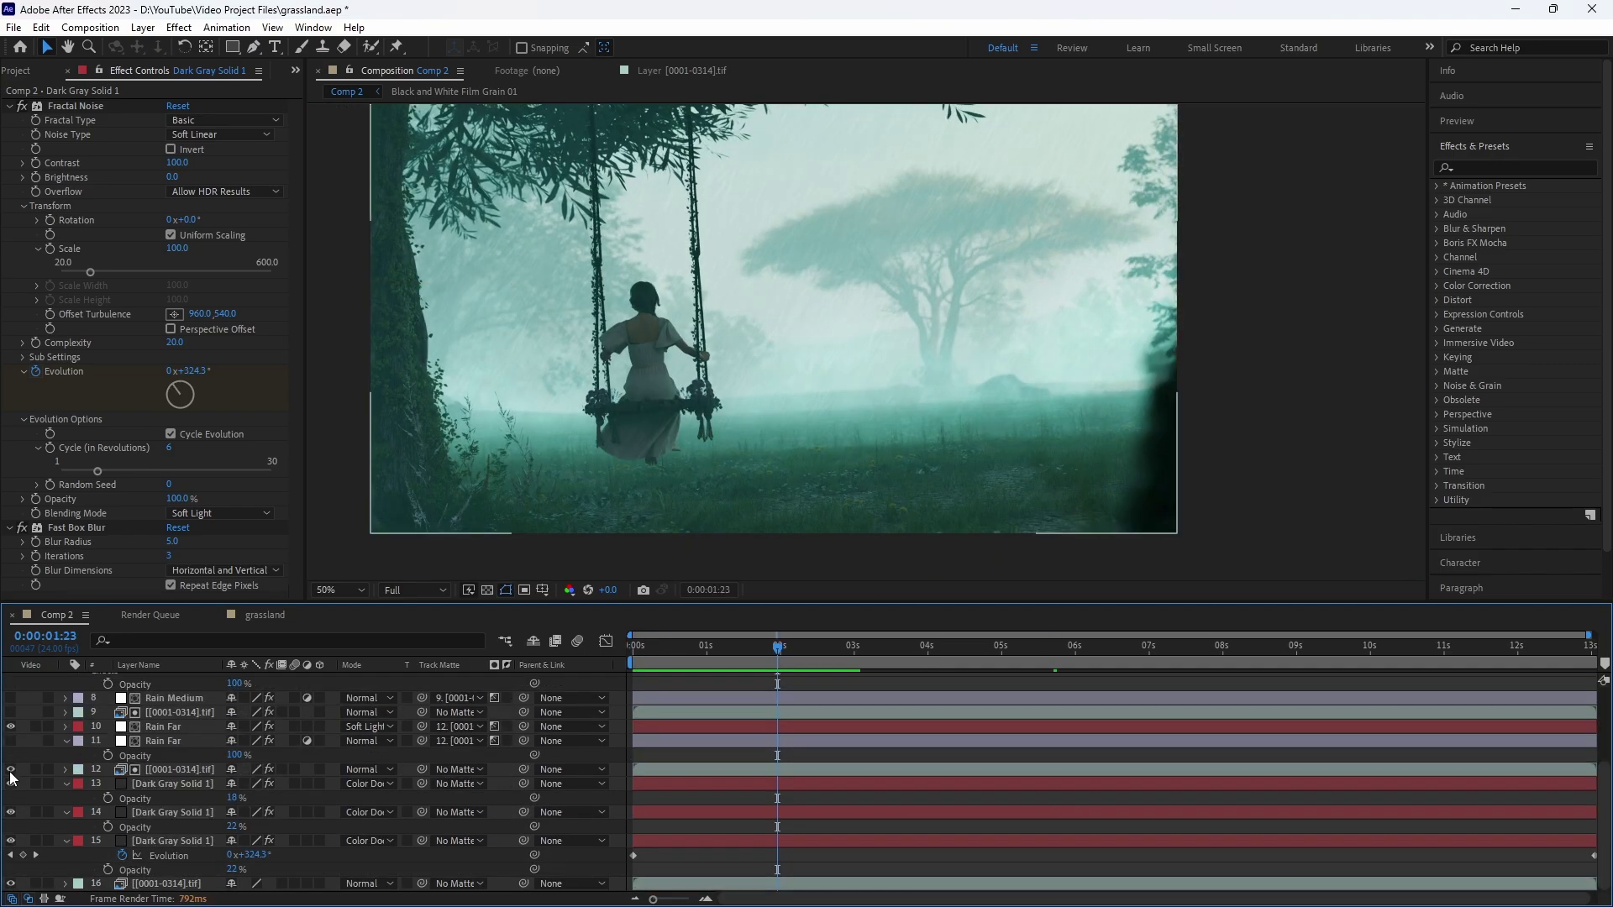
At 0:00:01:10, lower the Levels Input Black on the footage layer that serves as the Rain Far matte.
click(739, 648)
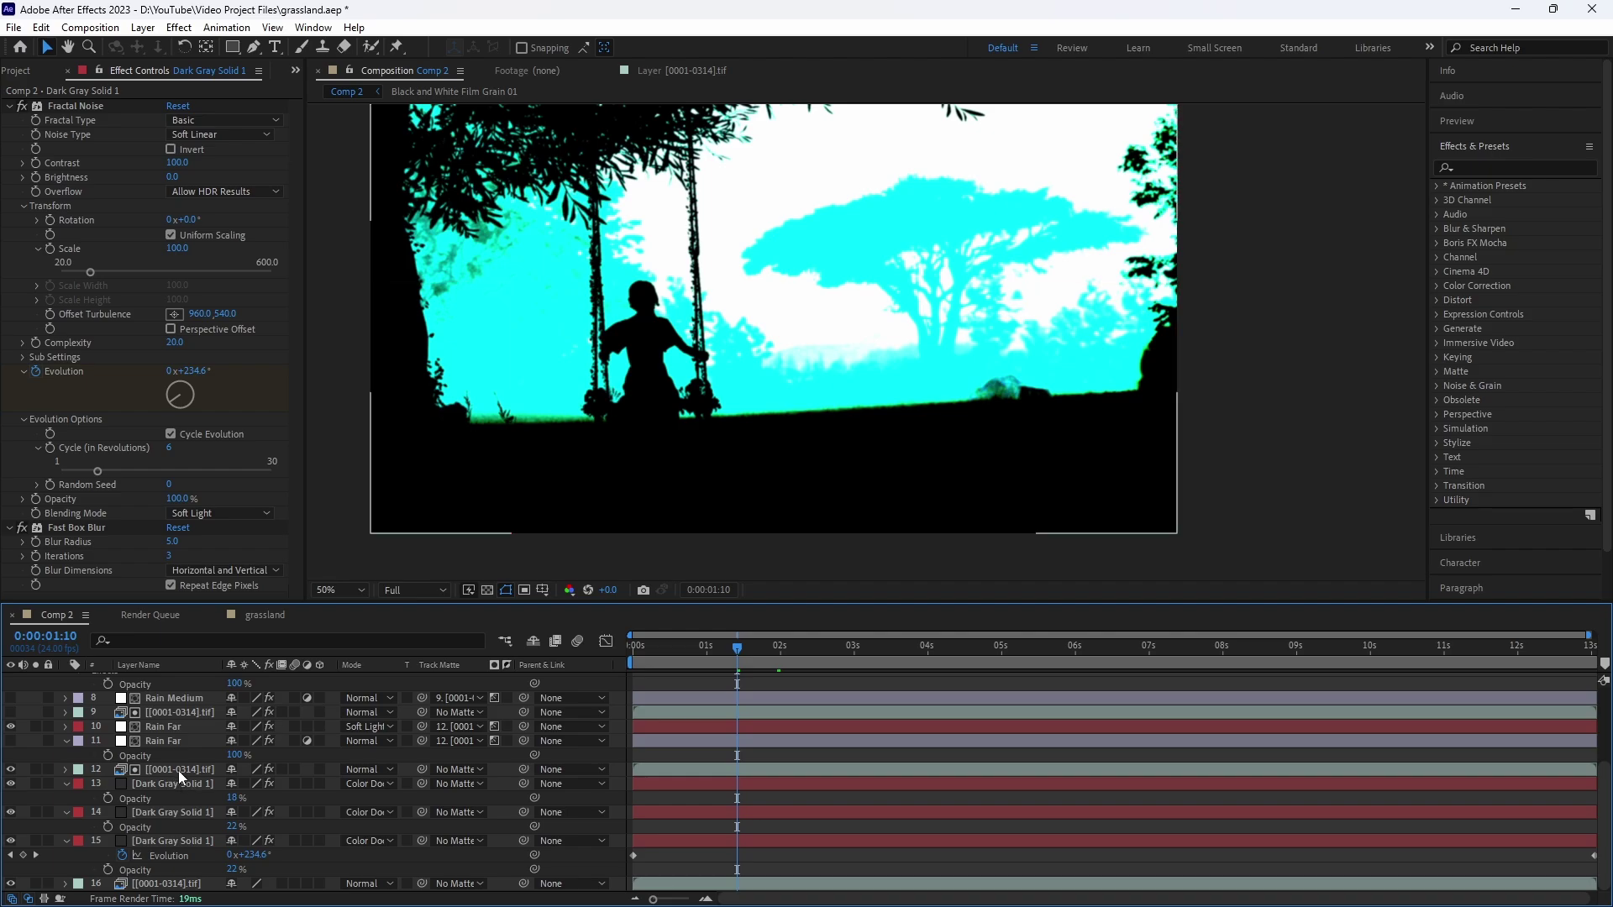
click(178, 769)
mouse_move(168, 238)
mouse_down()
mouse_move(135, 240)
mouse_move(155, 239)
mouse_up()
scroll(147, 758, up, 2)
click(147, 755)
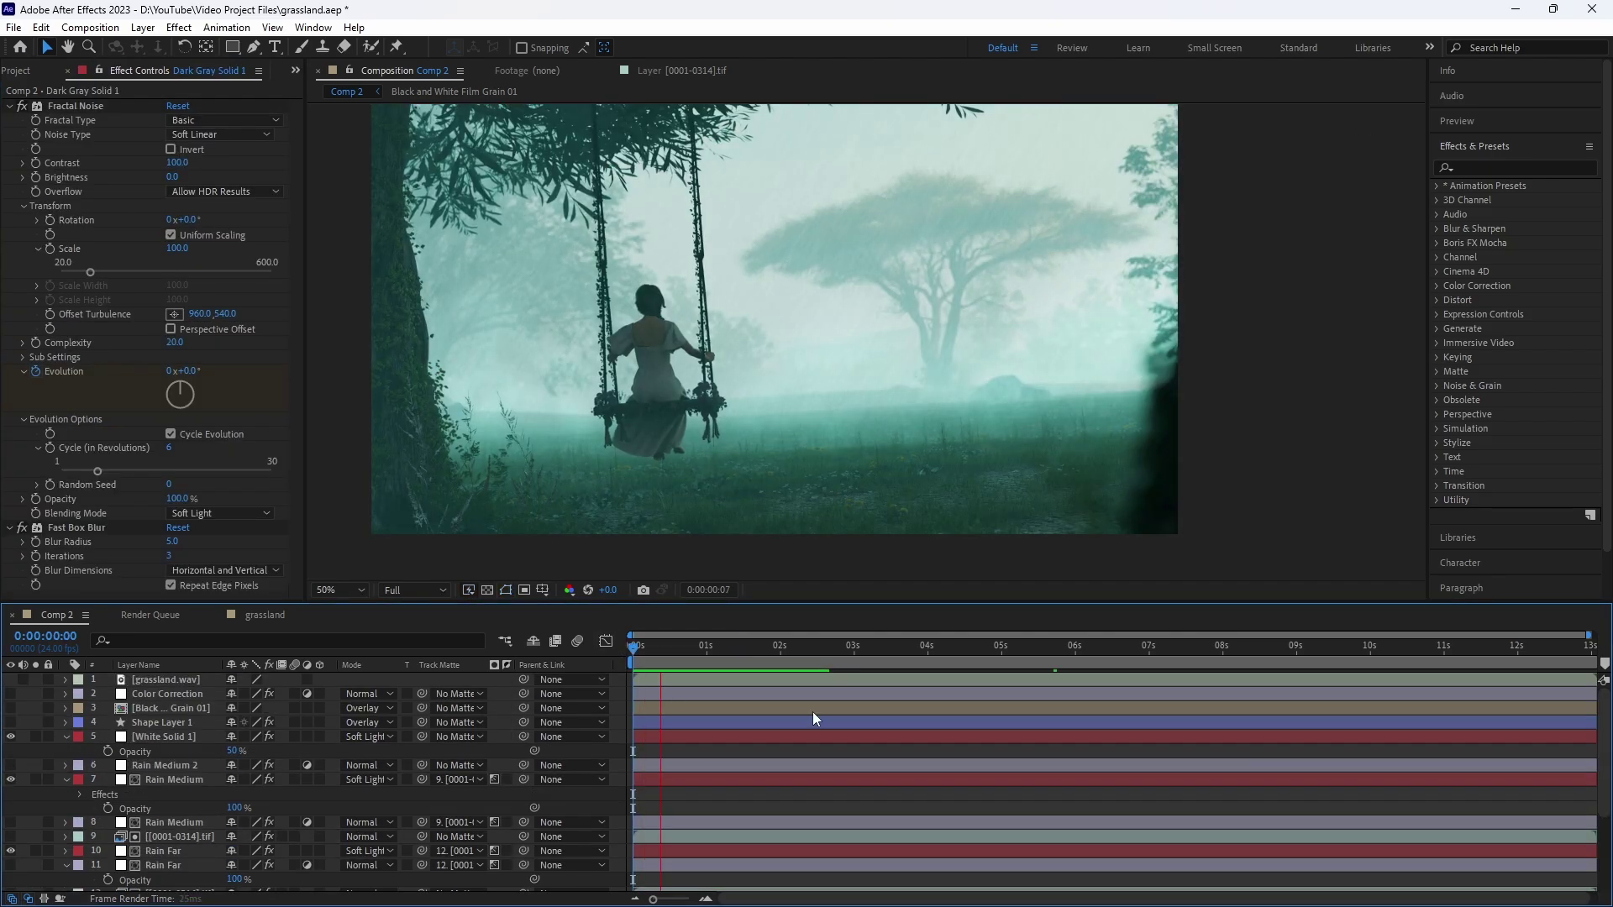
Preview the rain layers playing in Comp 2 from the first frame.
key(space)
scroll(884, 449, up, 2)
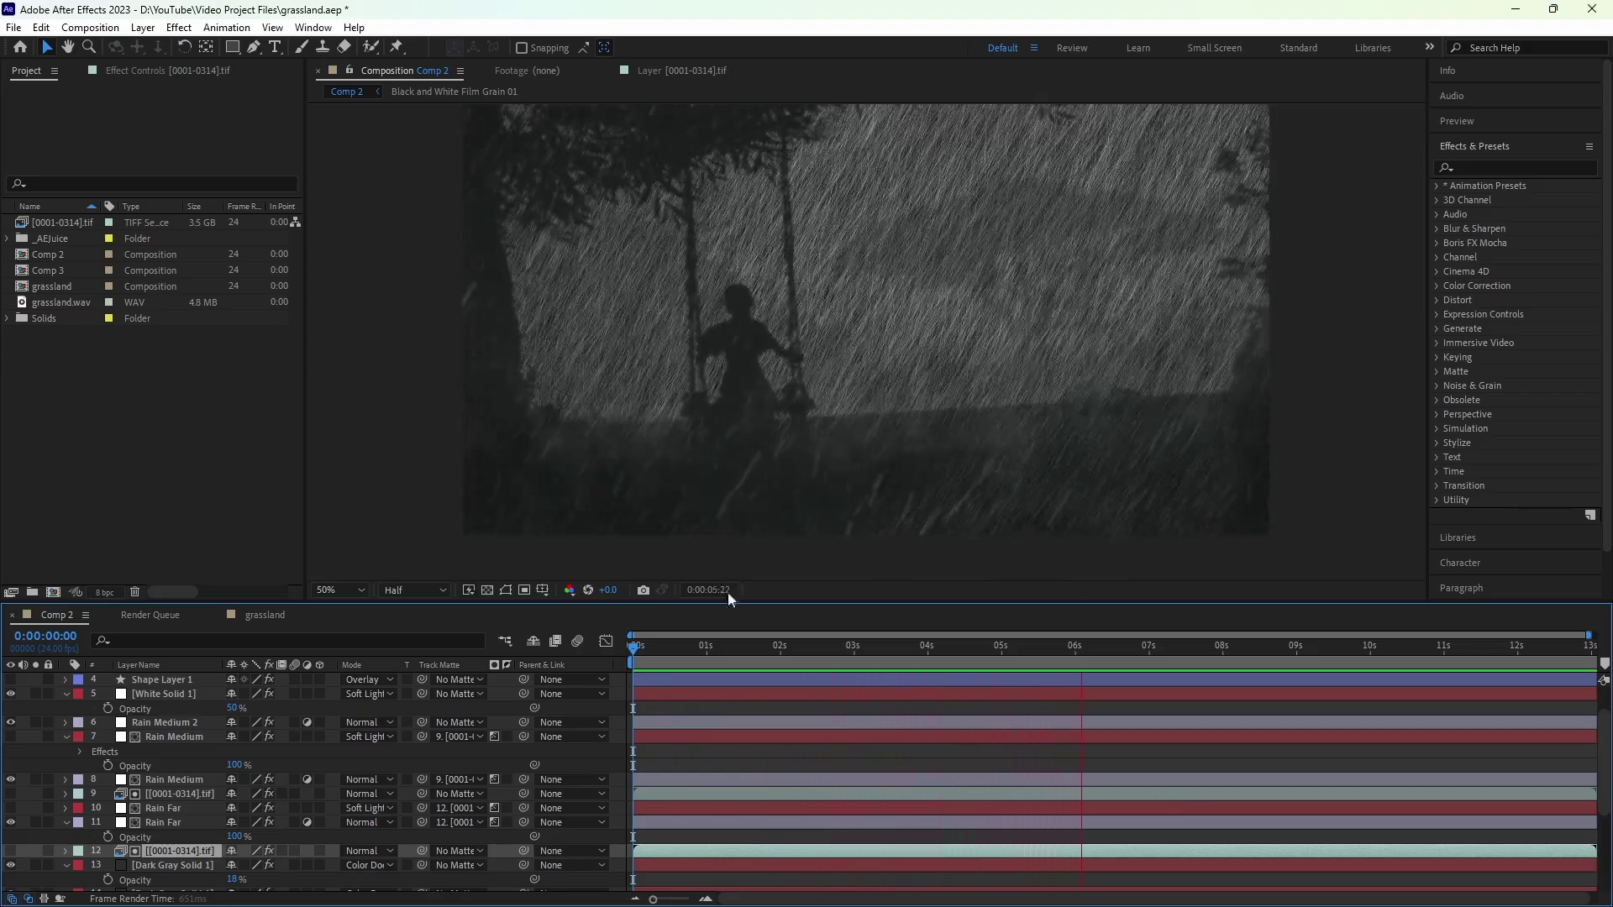
click(385, 73)
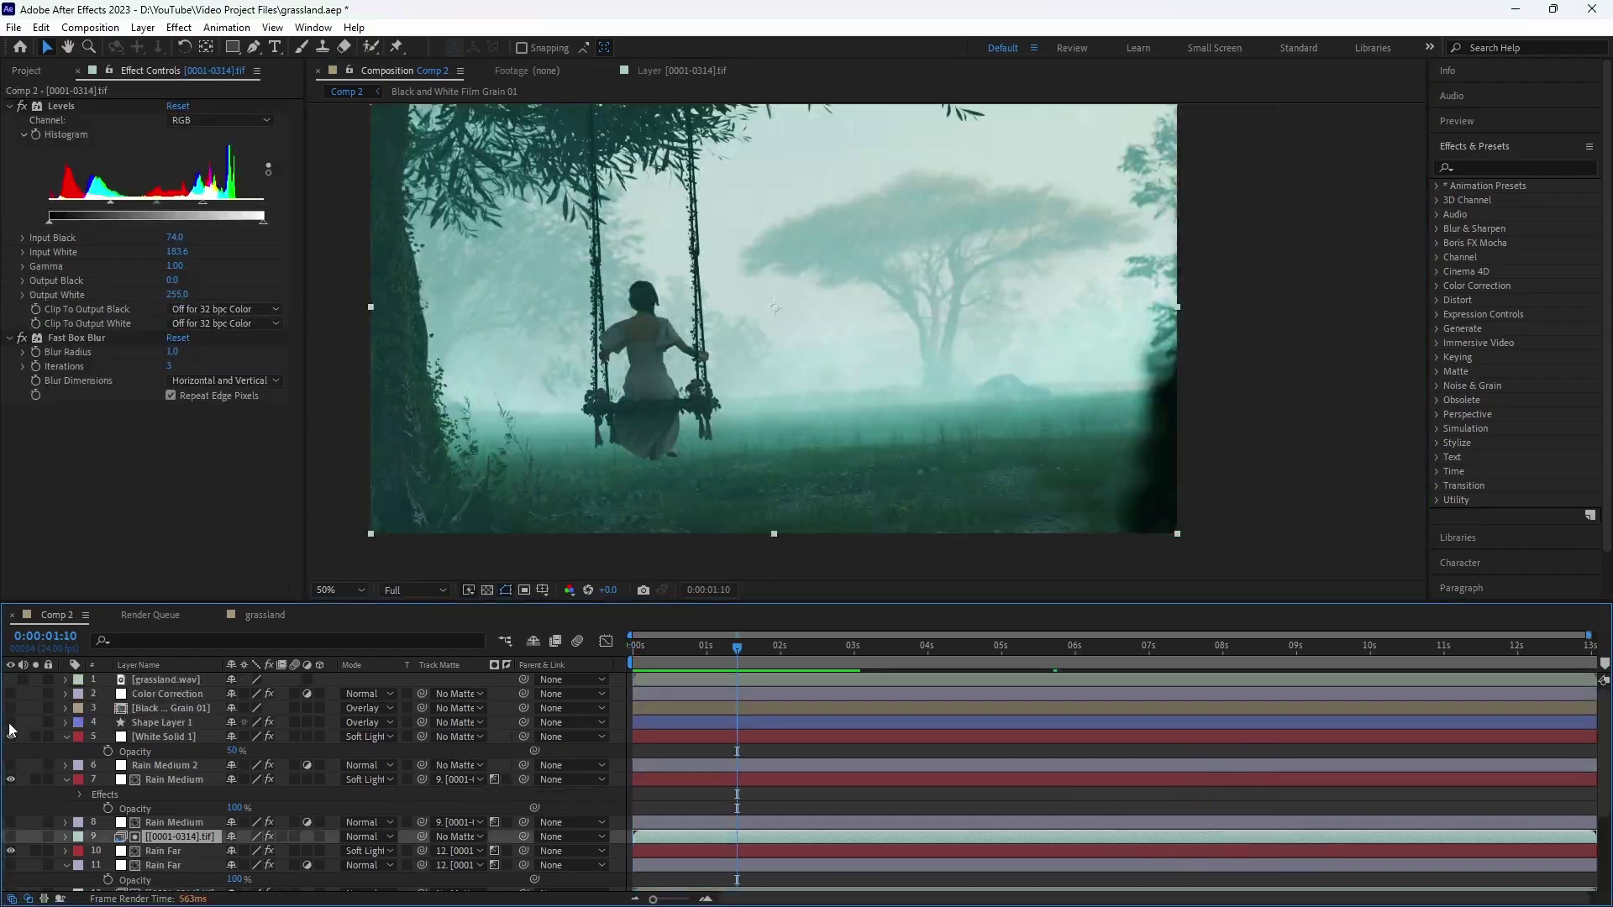
Turn on the visibility of Shape Layer 1, the black and white film grain layer and the Color Correction layer.
click(11, 722)
click(11, 722)
click(11, 708)
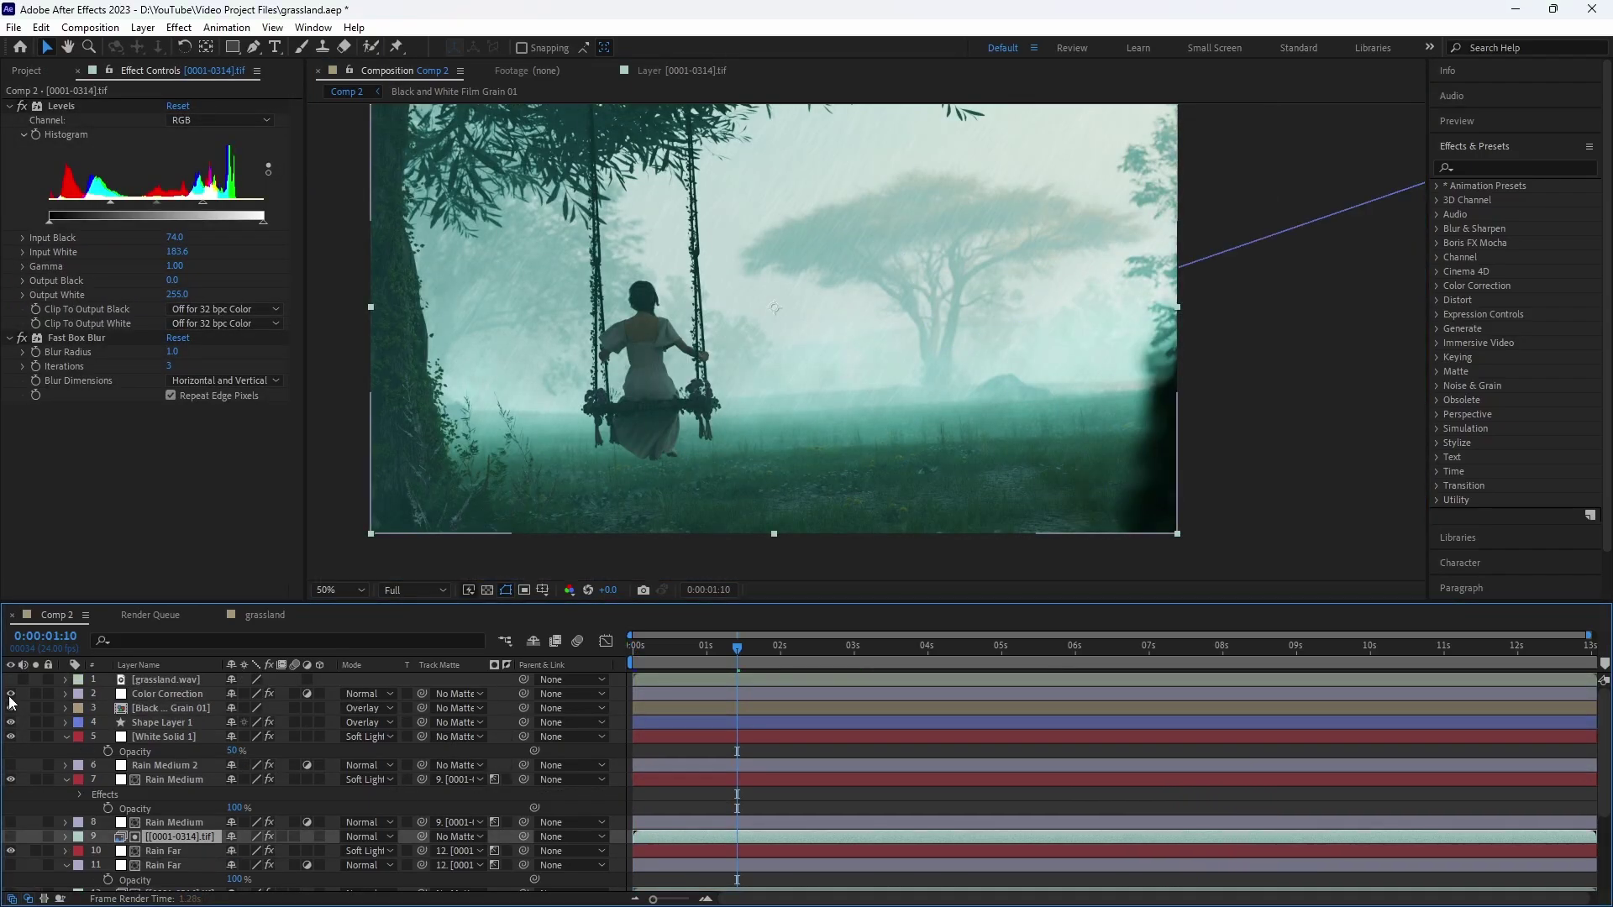
click(11, 696)
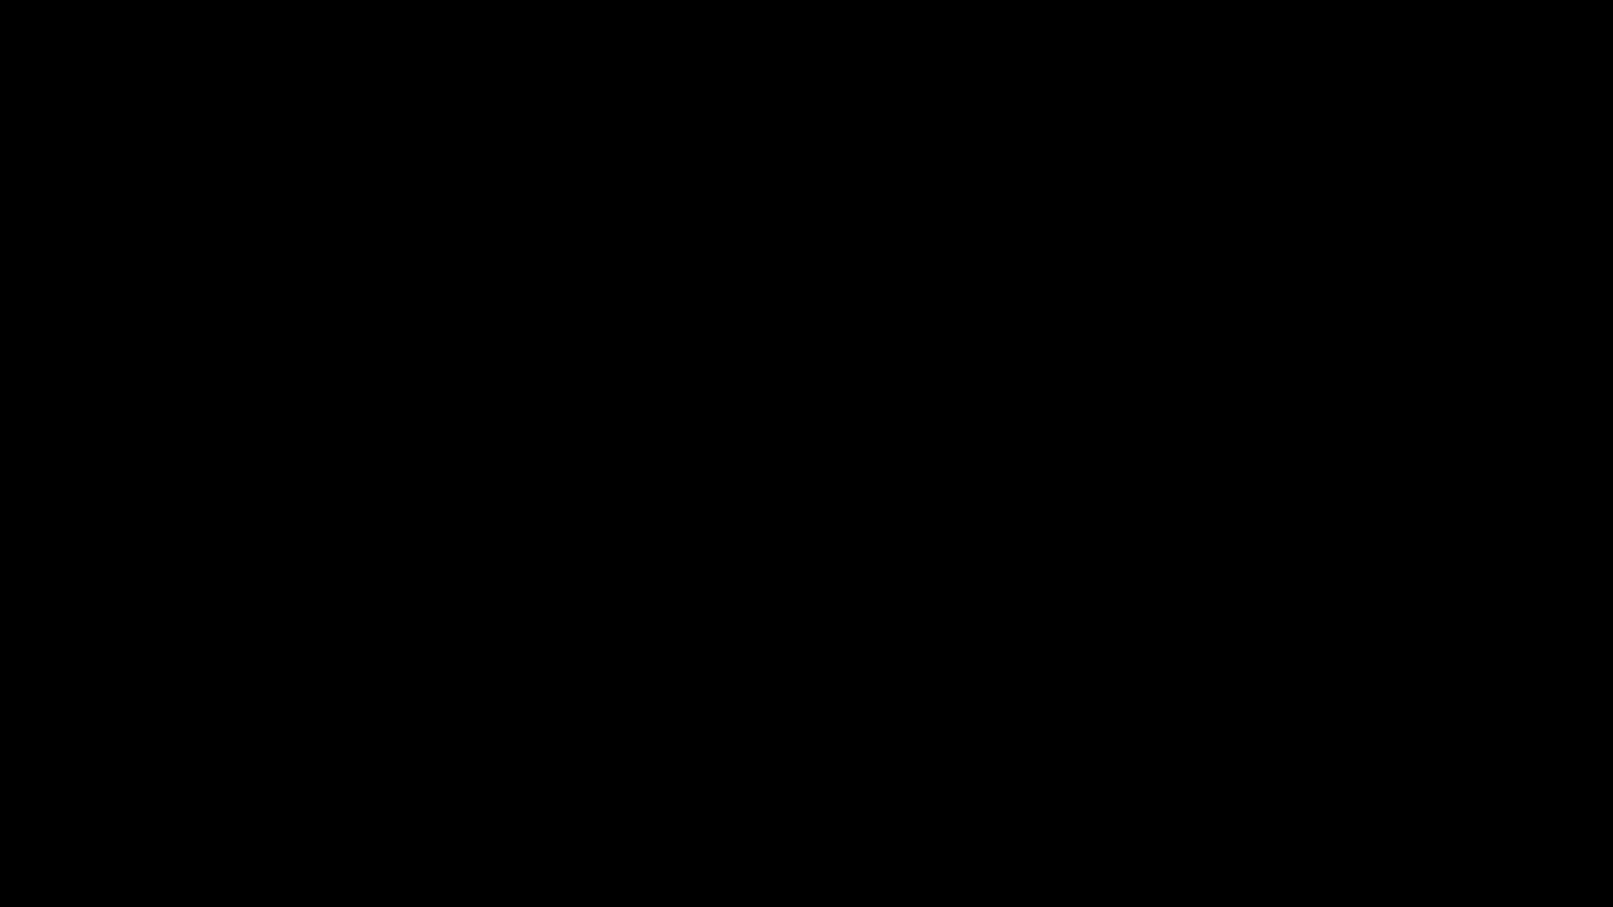